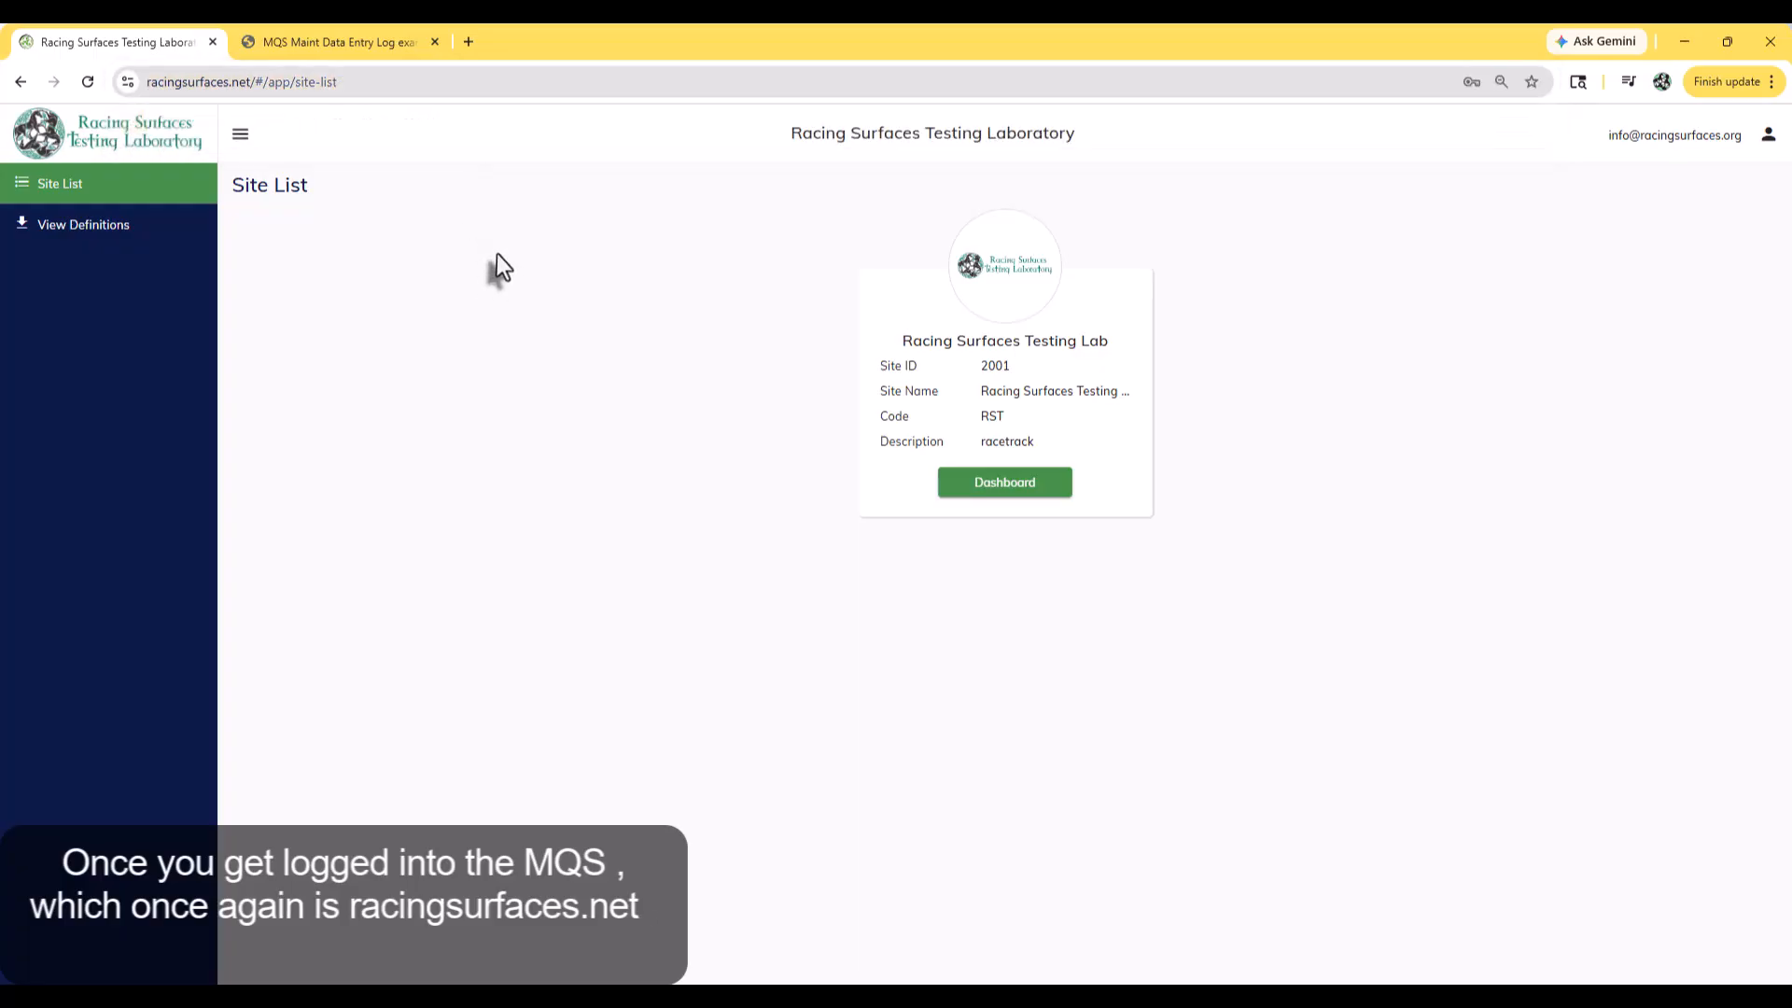
Open the site's dashboard and start a new maintenance data entry record for the Turf Track.
left_click(995, 493)
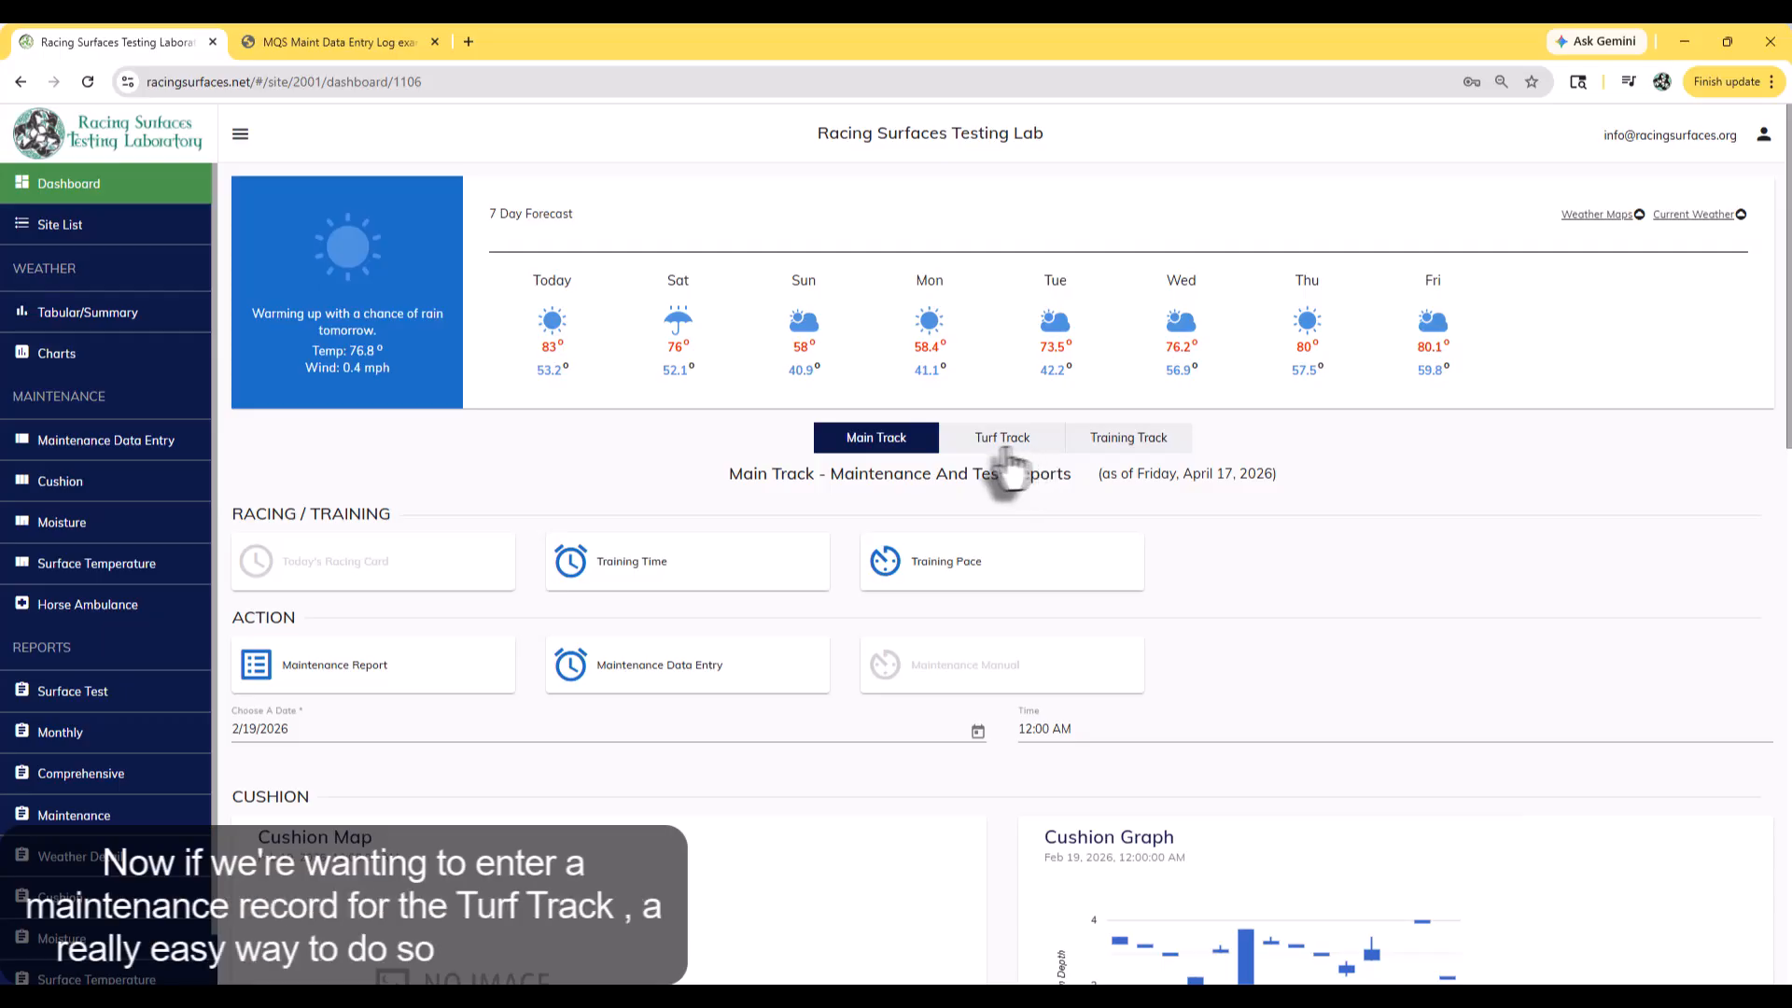
left_click(1005, 448)
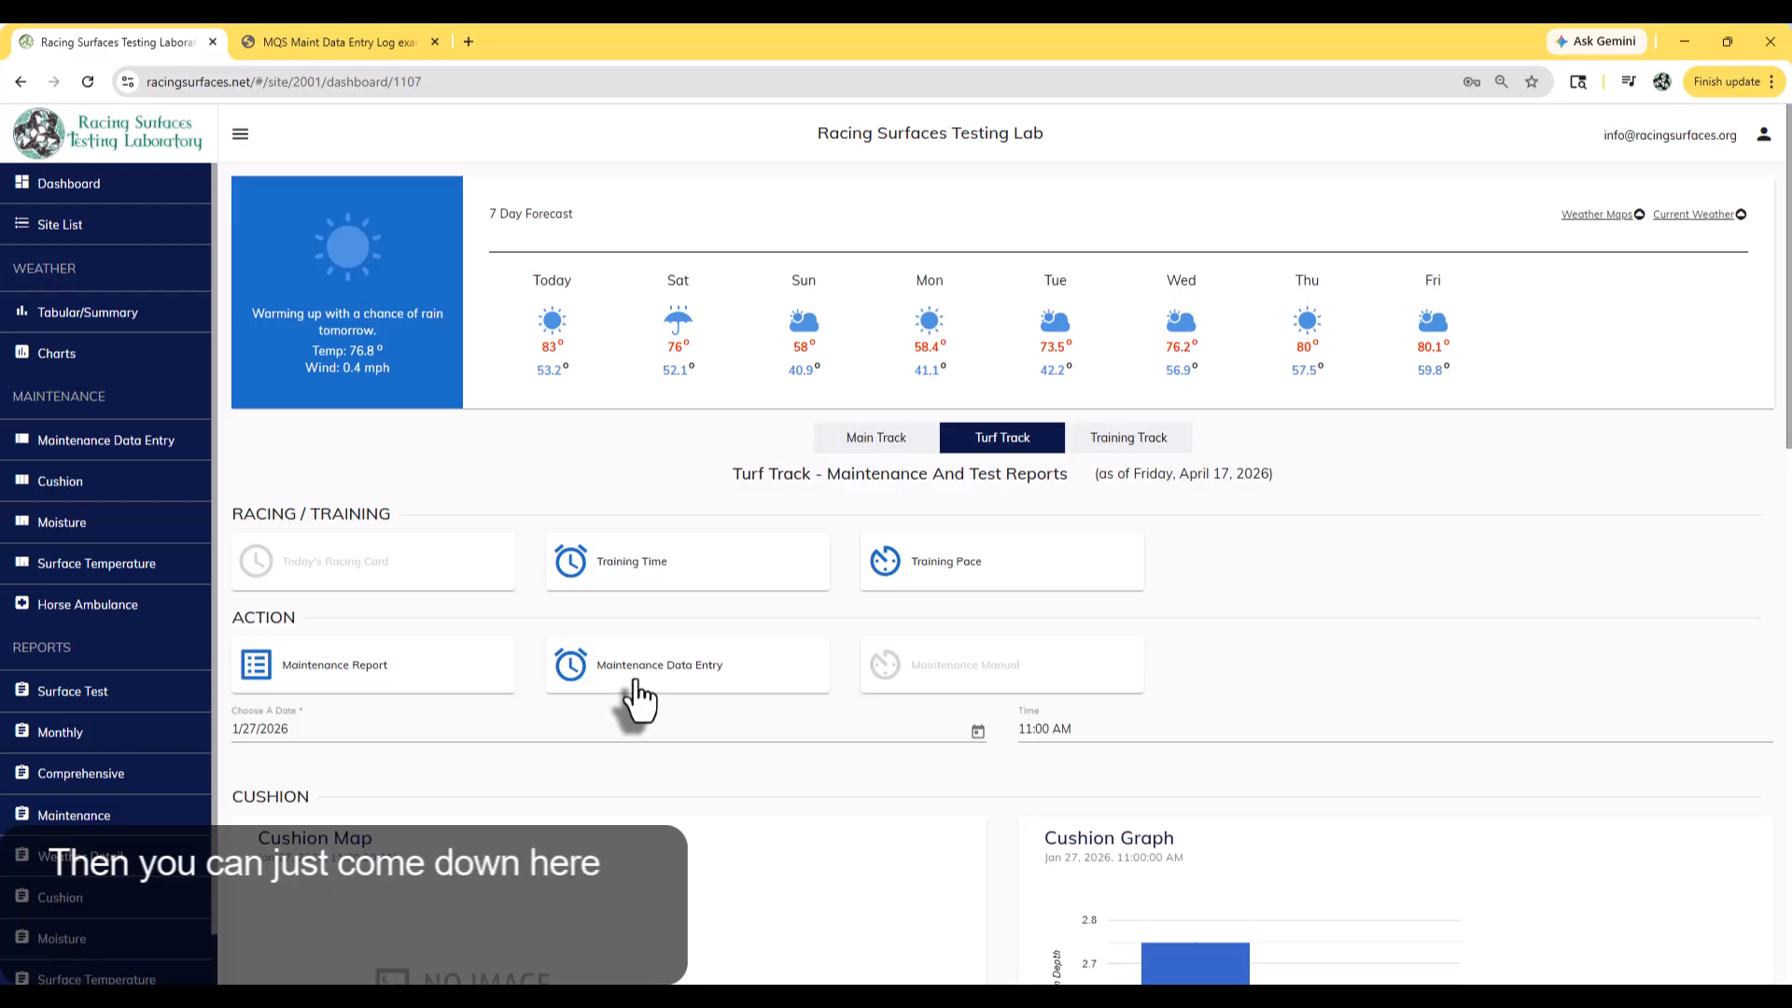
left_click(639, 700)
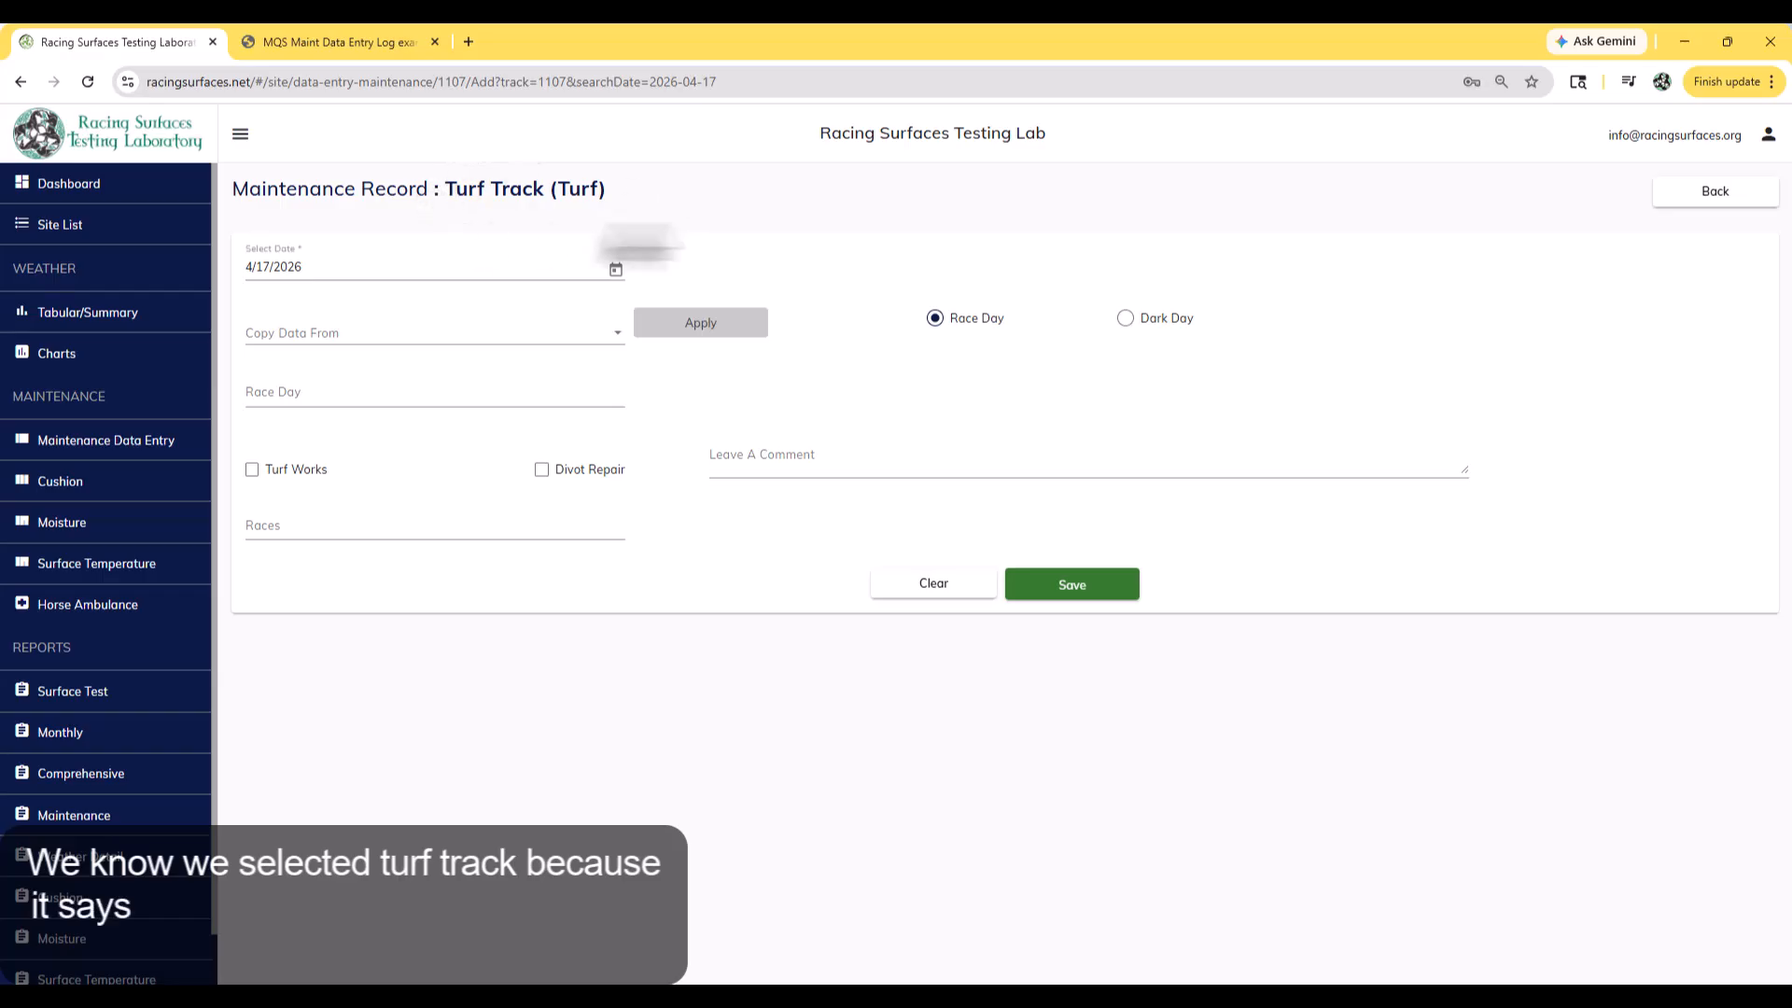
left_click(304, 270)
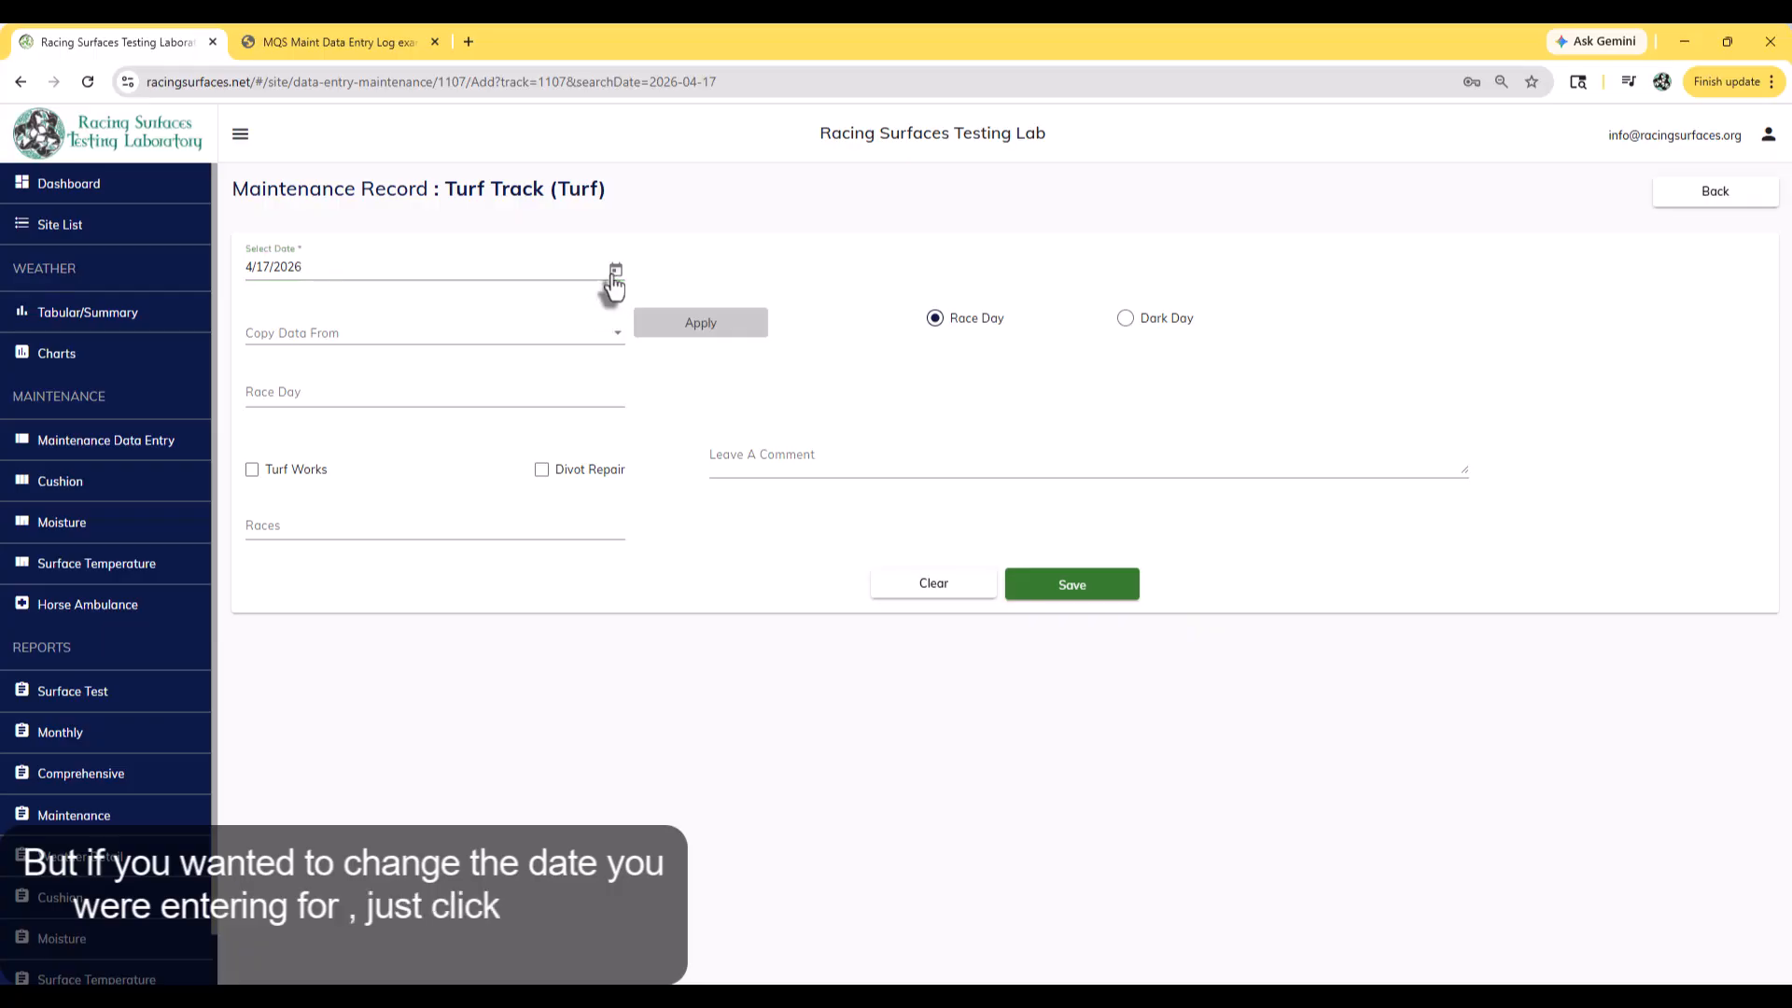
left_click(616, 271)
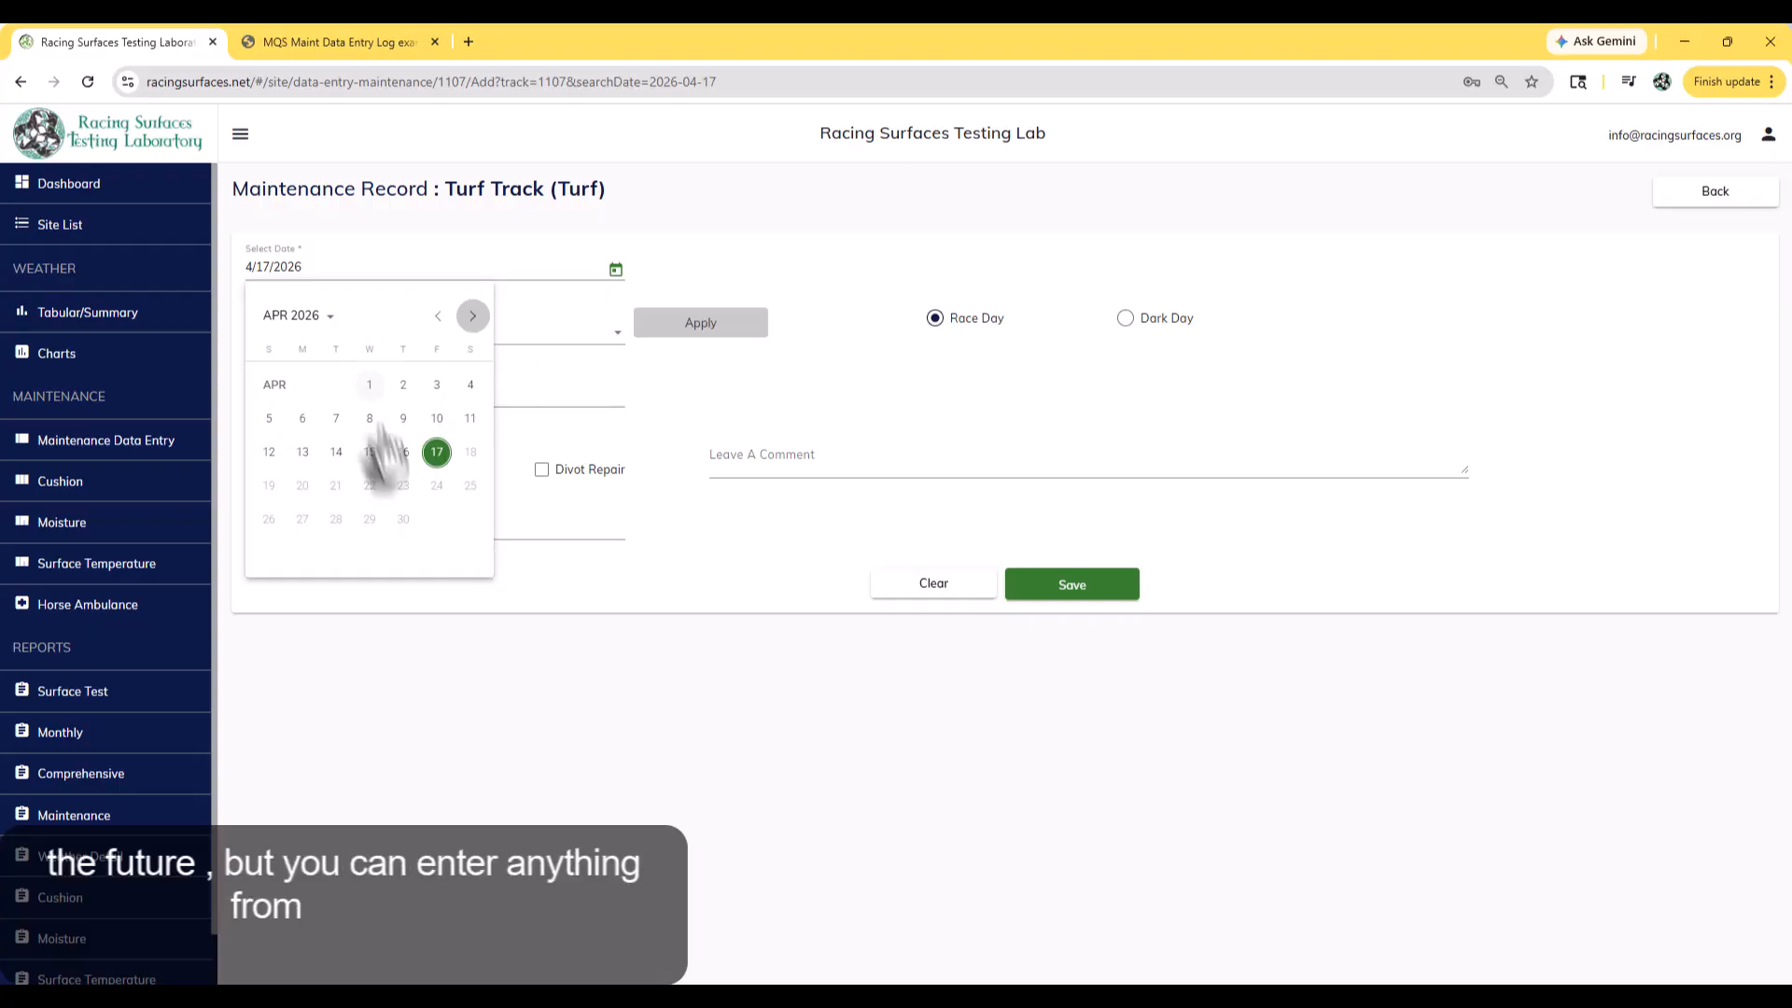
left_click(618, 425)
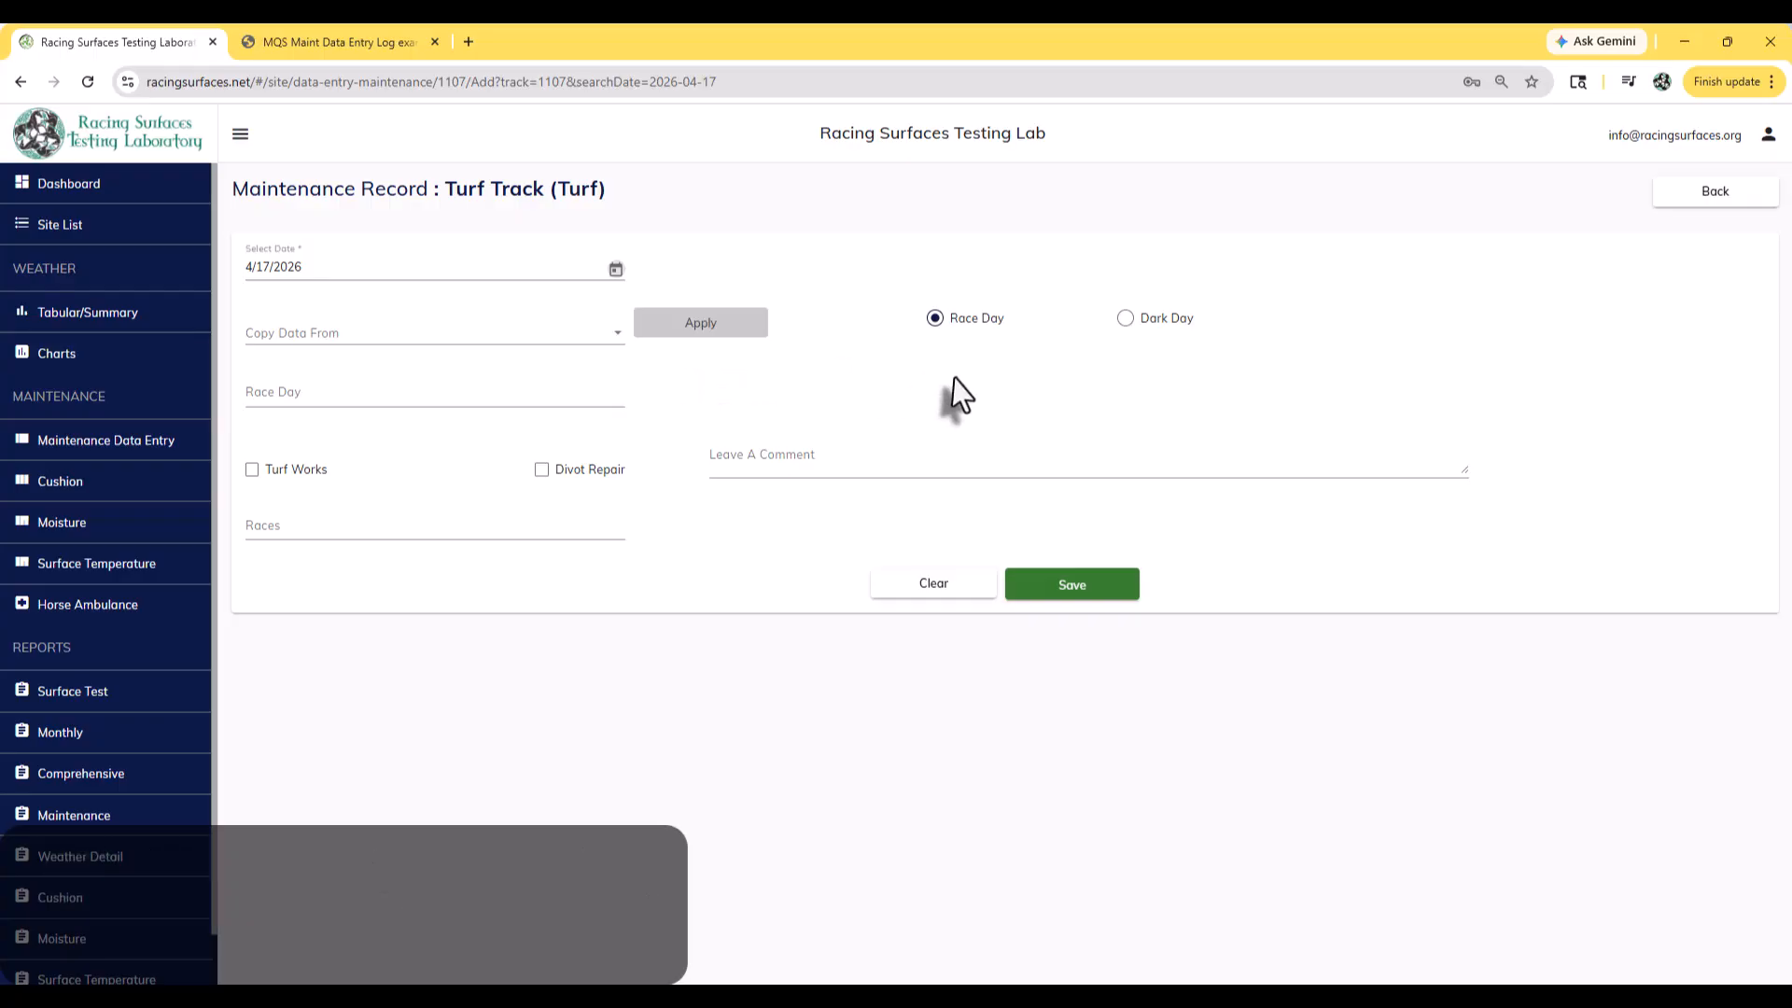
Classify the turf maintenance record as a Dark Day and mark Divot Repair as performed.
left_click(1169, 329)
left_click(274, 397)
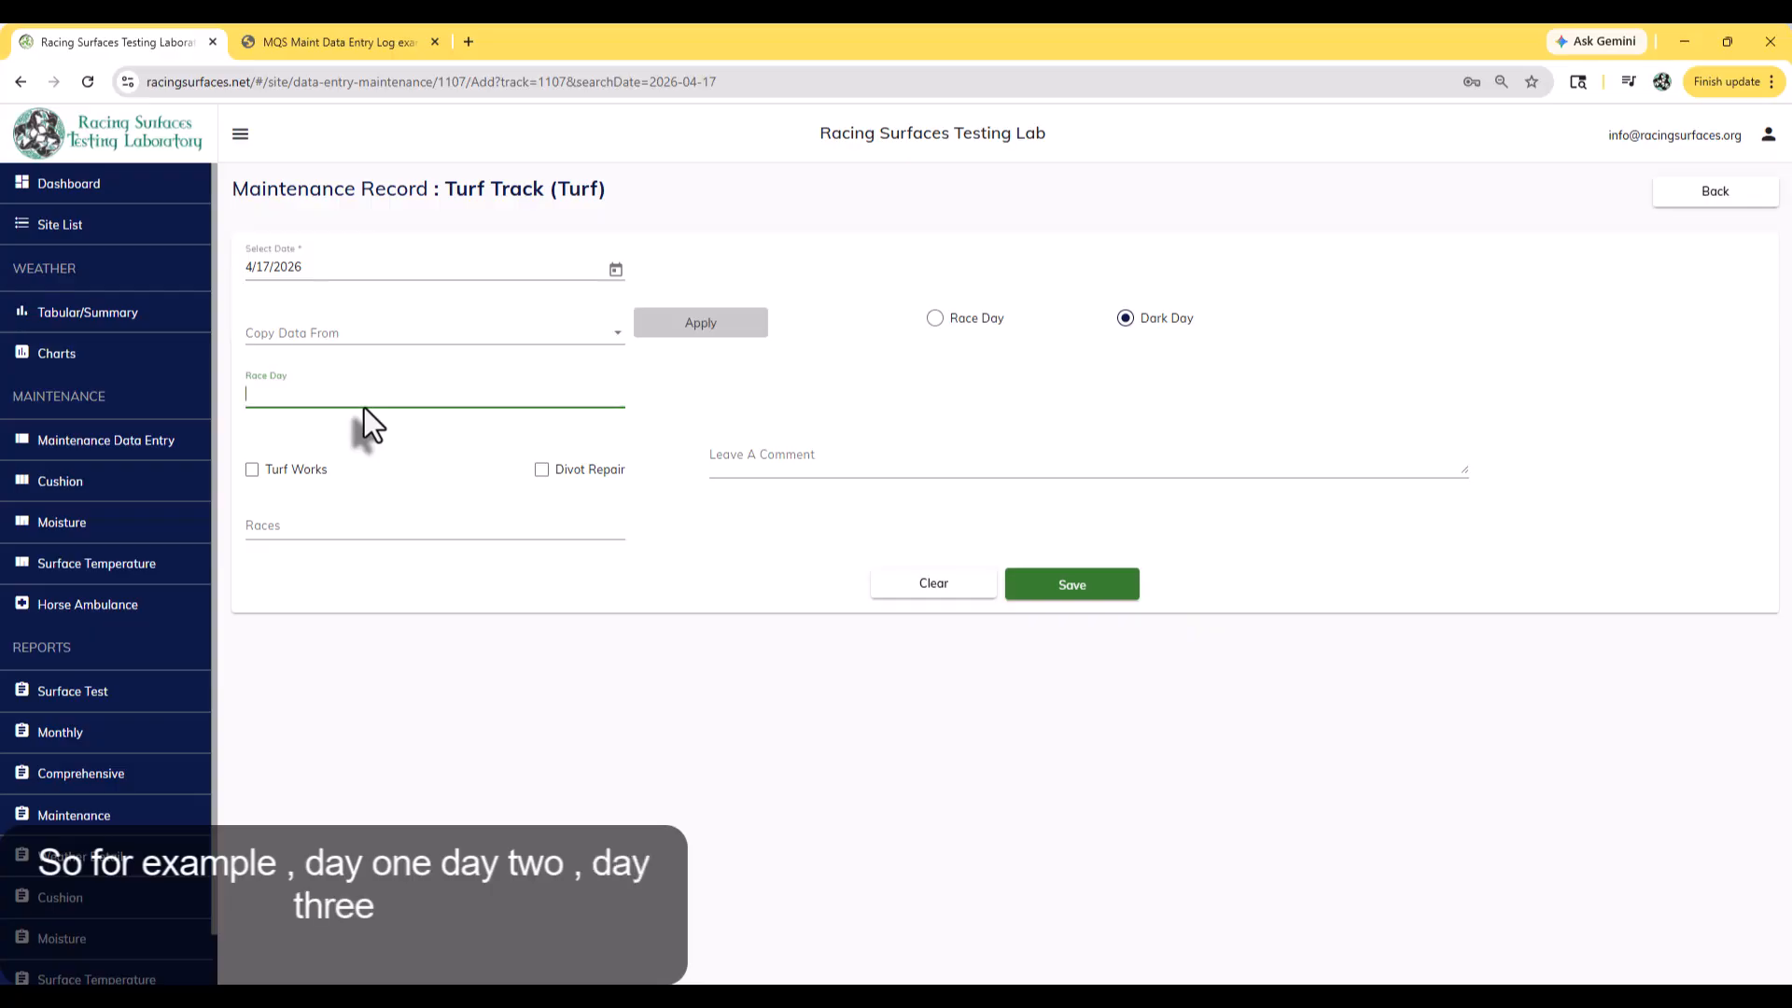
type("3")
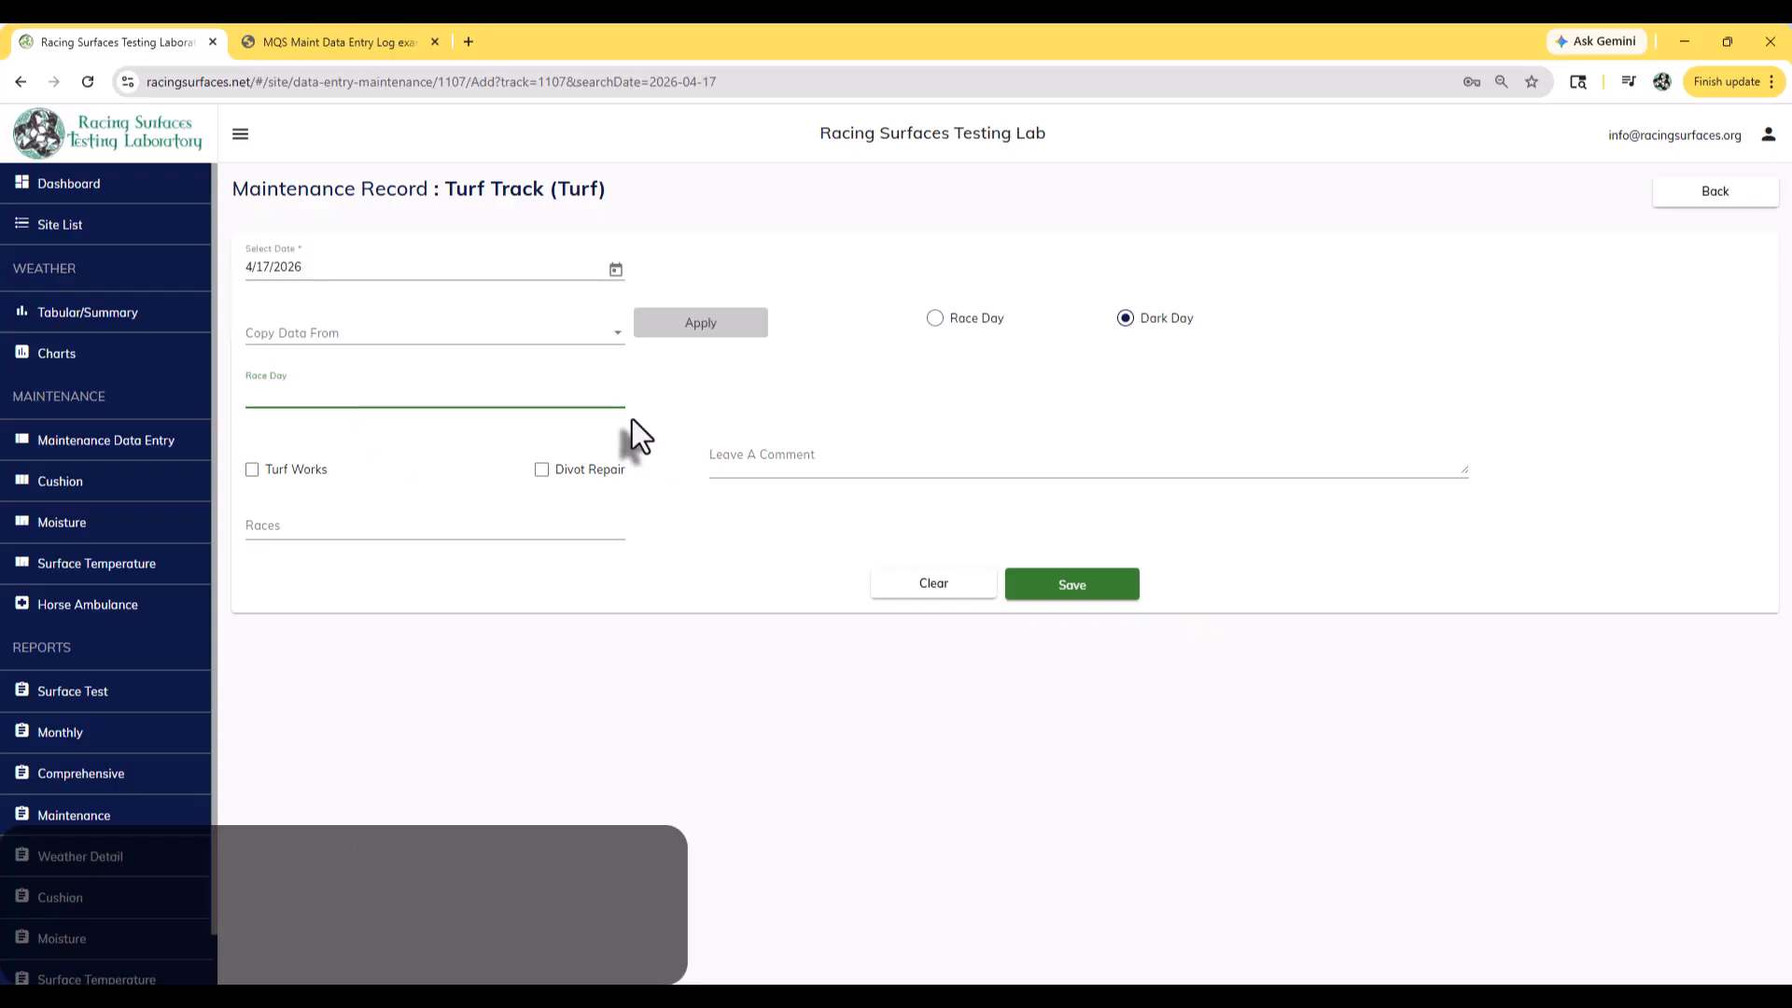
left_click(631, 515)
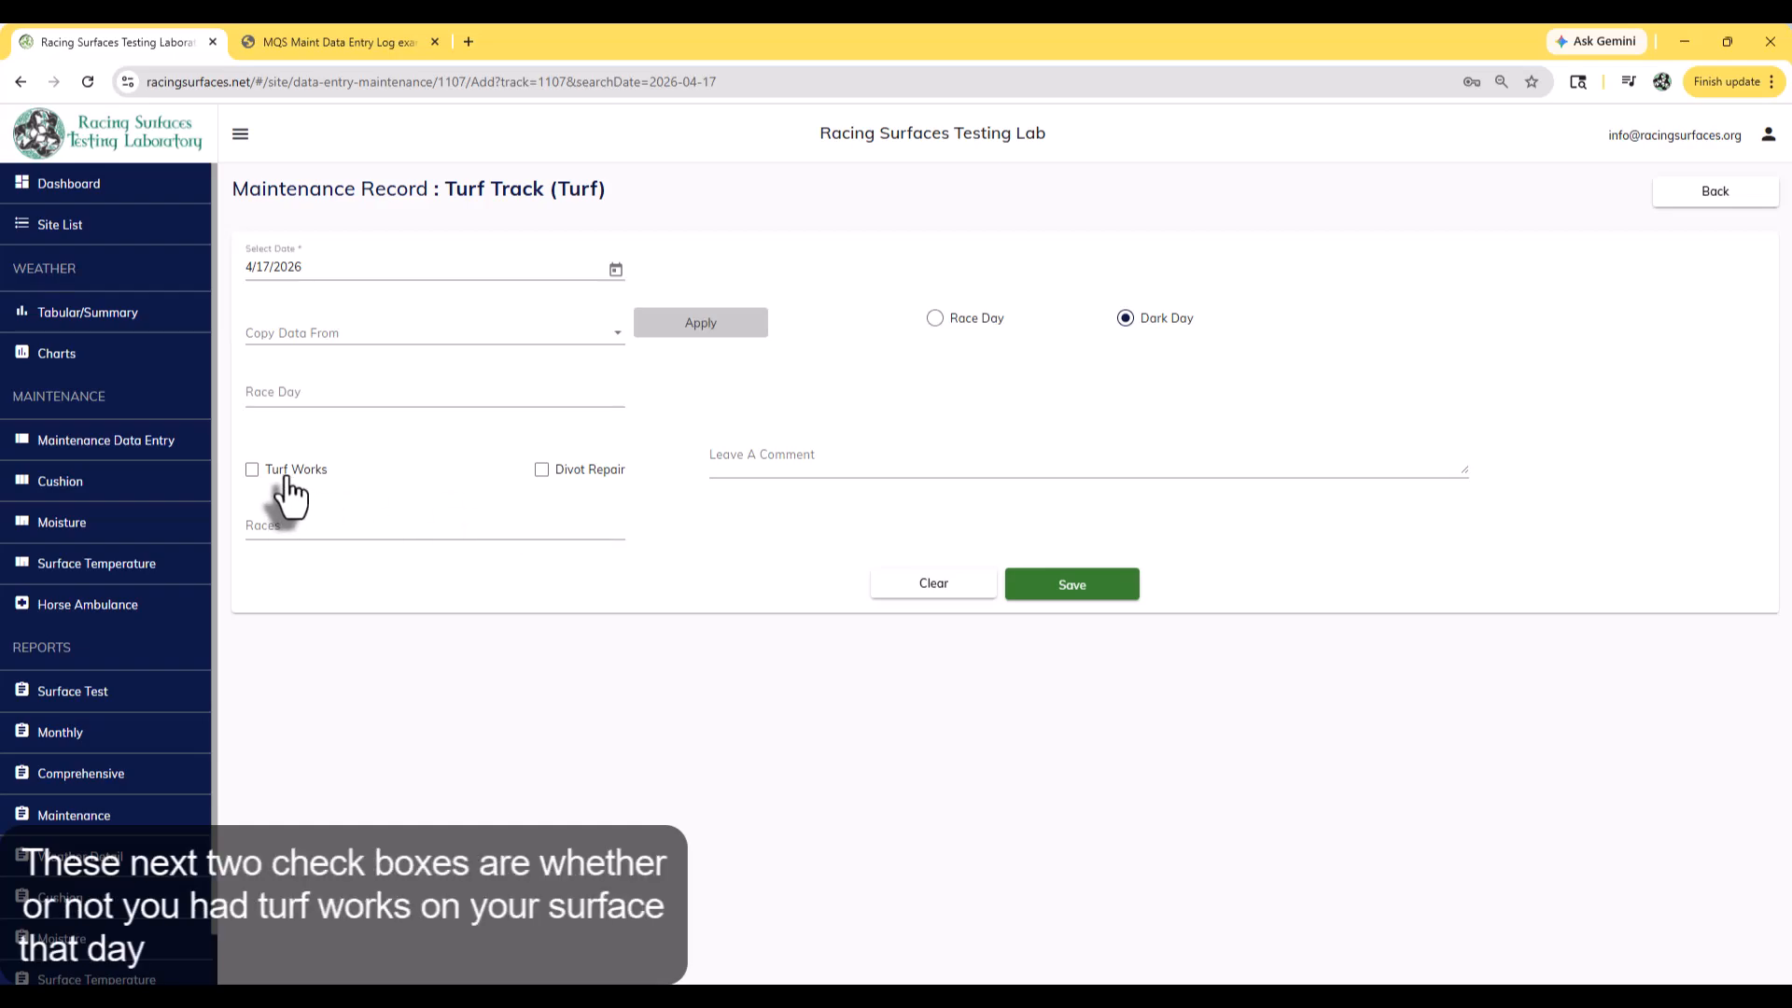
left_click(615, 472)
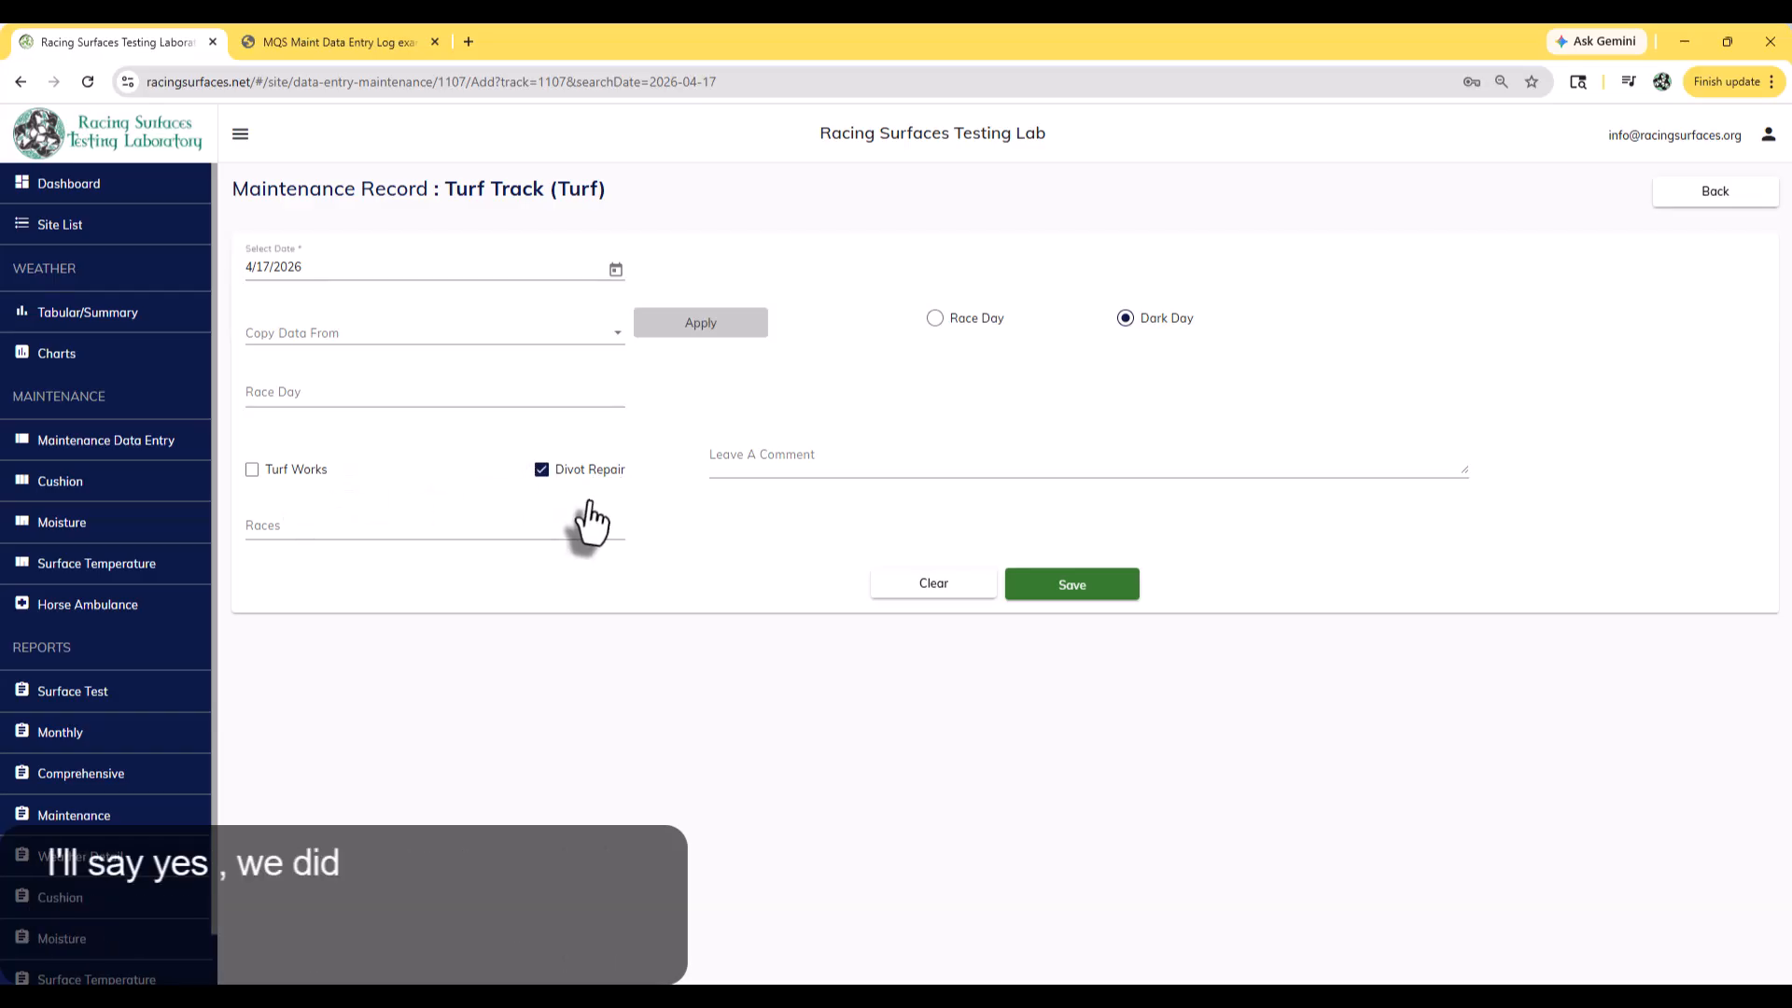
Add the comment "Rained in the morning." and save the day's maintenance record.
left_click(290, 532)
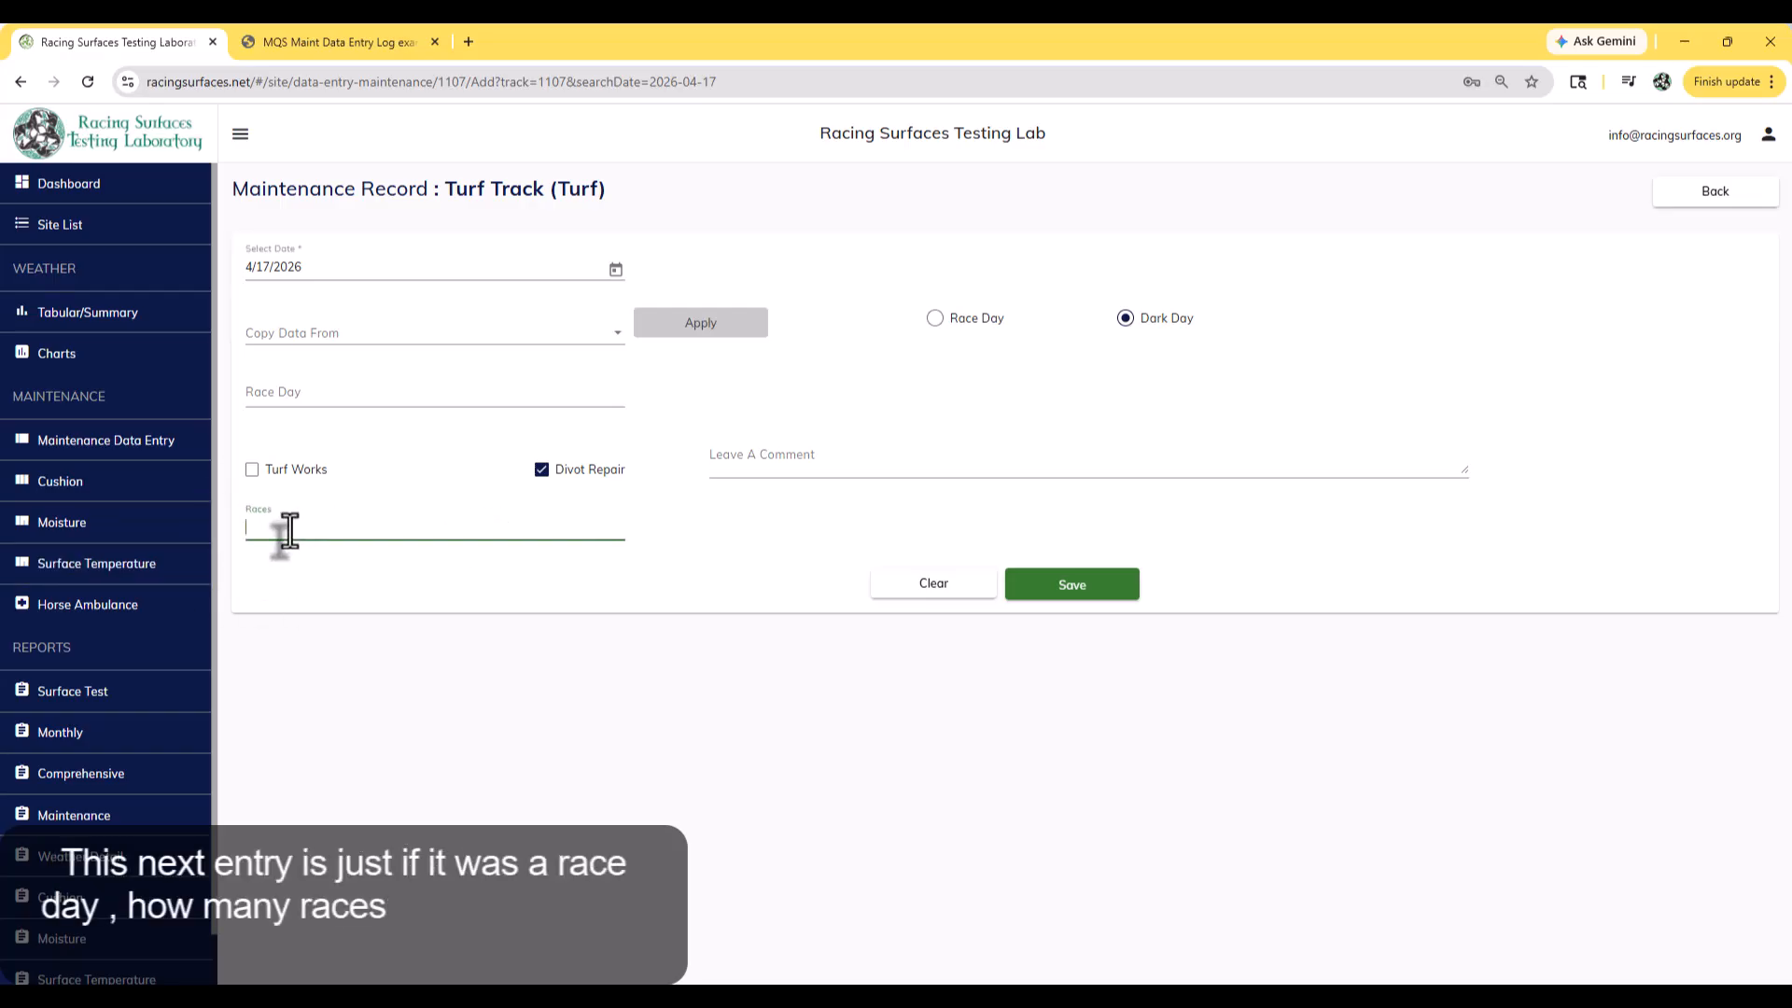
left_click(714, 539)
left_click(814, 461)
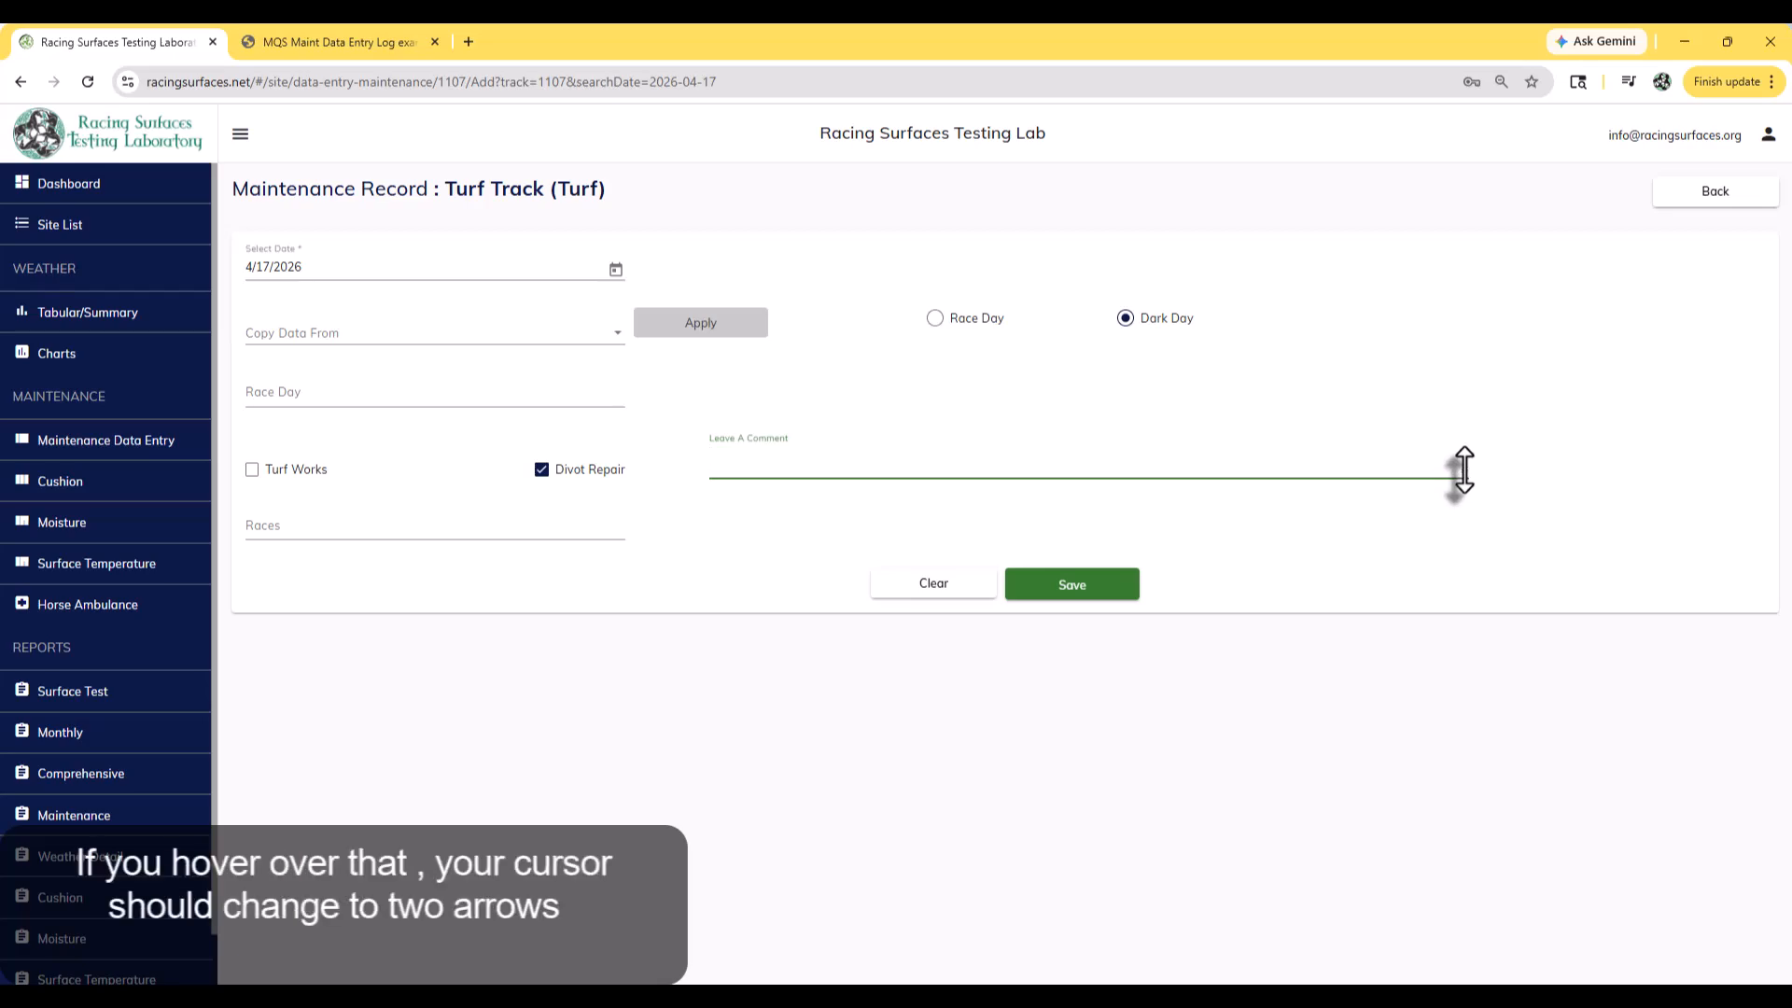
mouse_move(1464, 471)
left_mouse_down()
mouse_move(1462, 623)
mouse_move(1471, 476)
left_mouse_up()
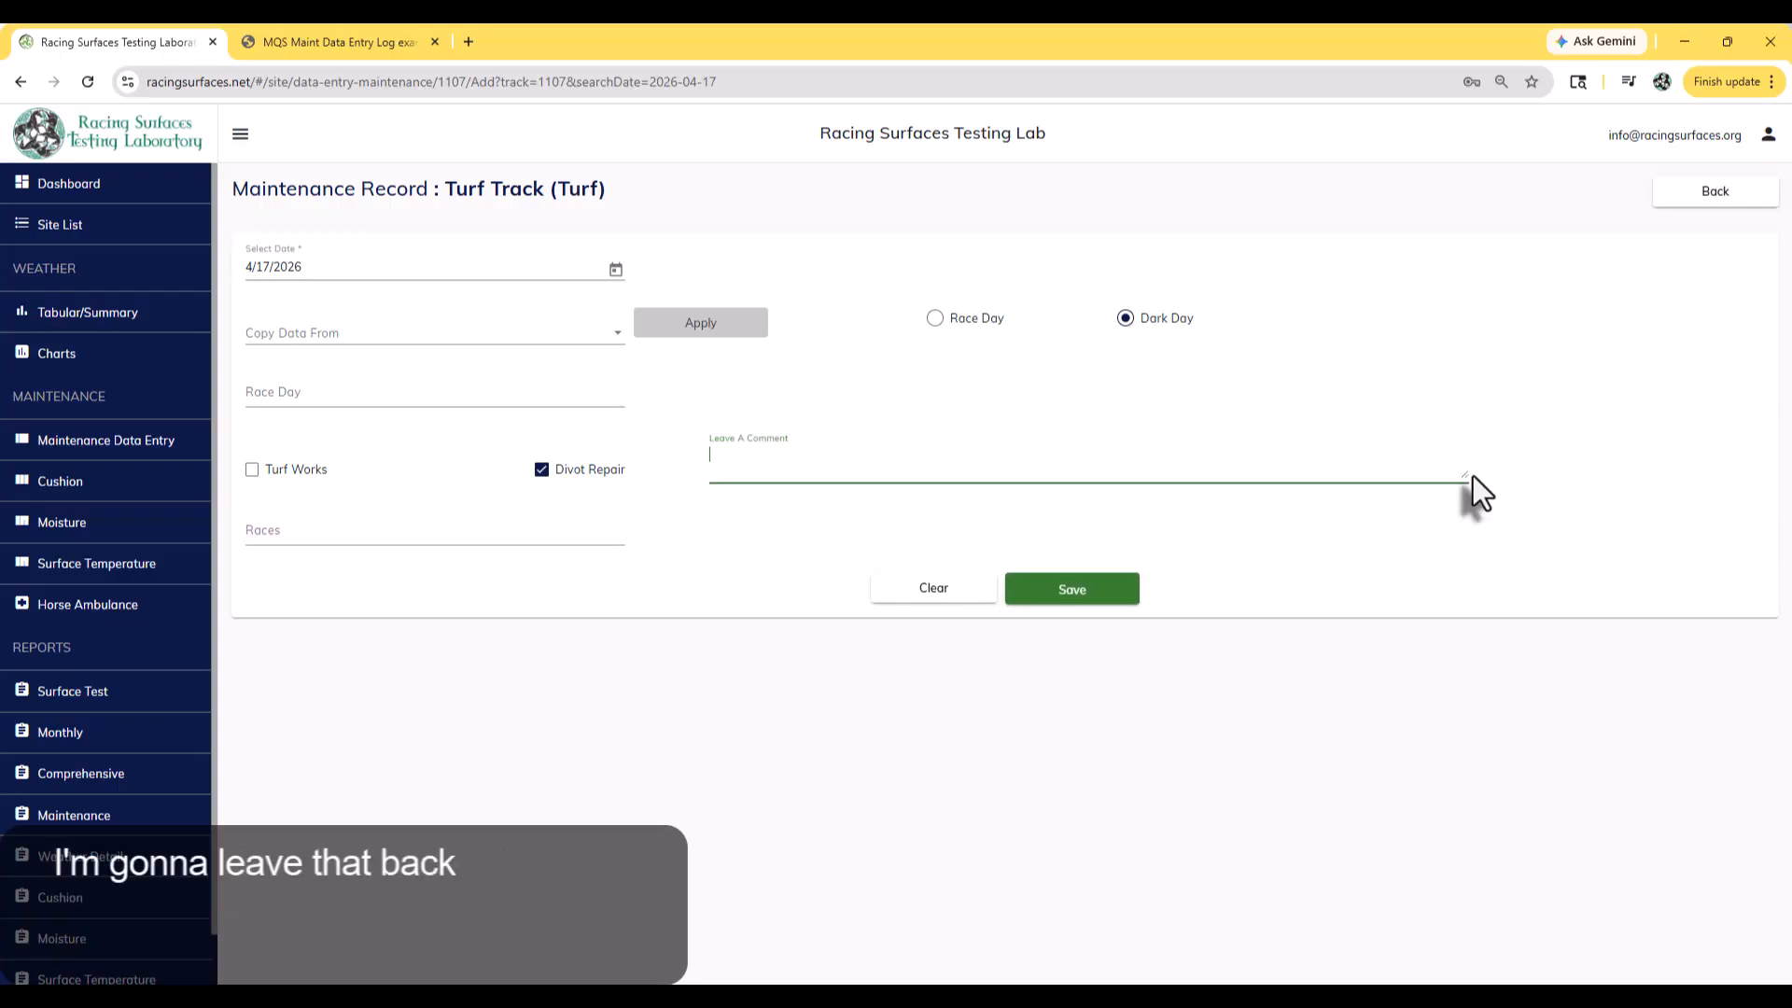
type("R")
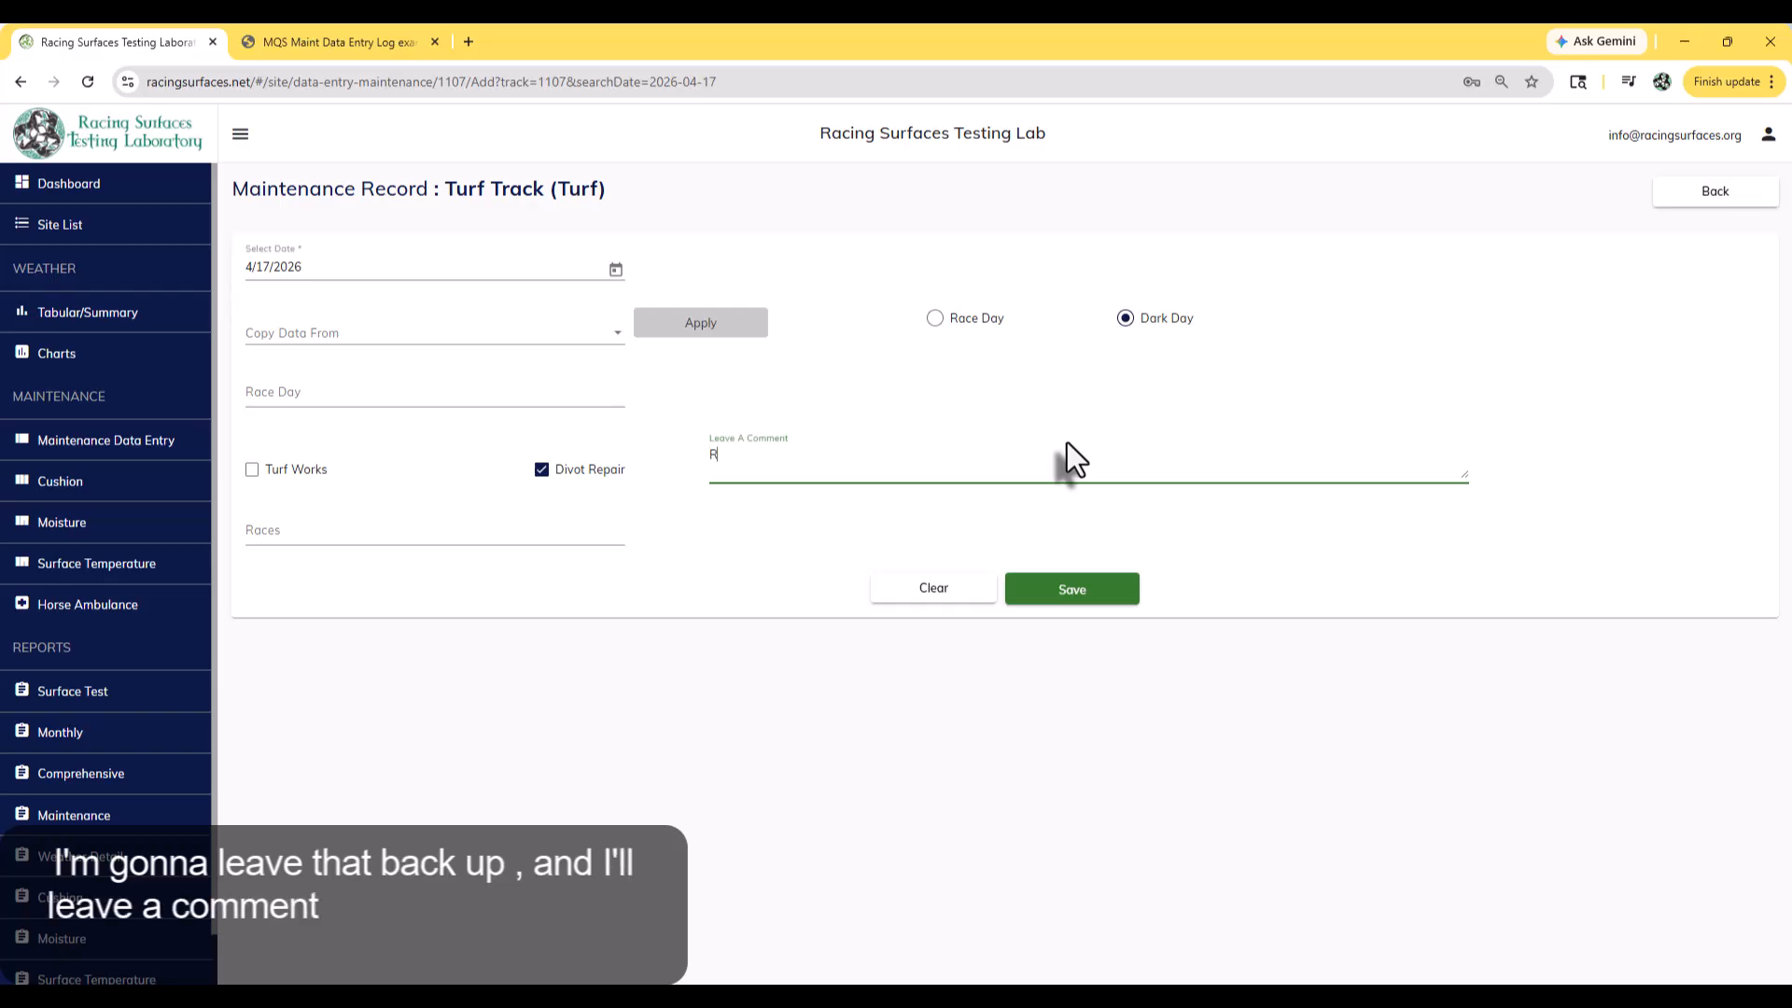
type("ained in the morning.")
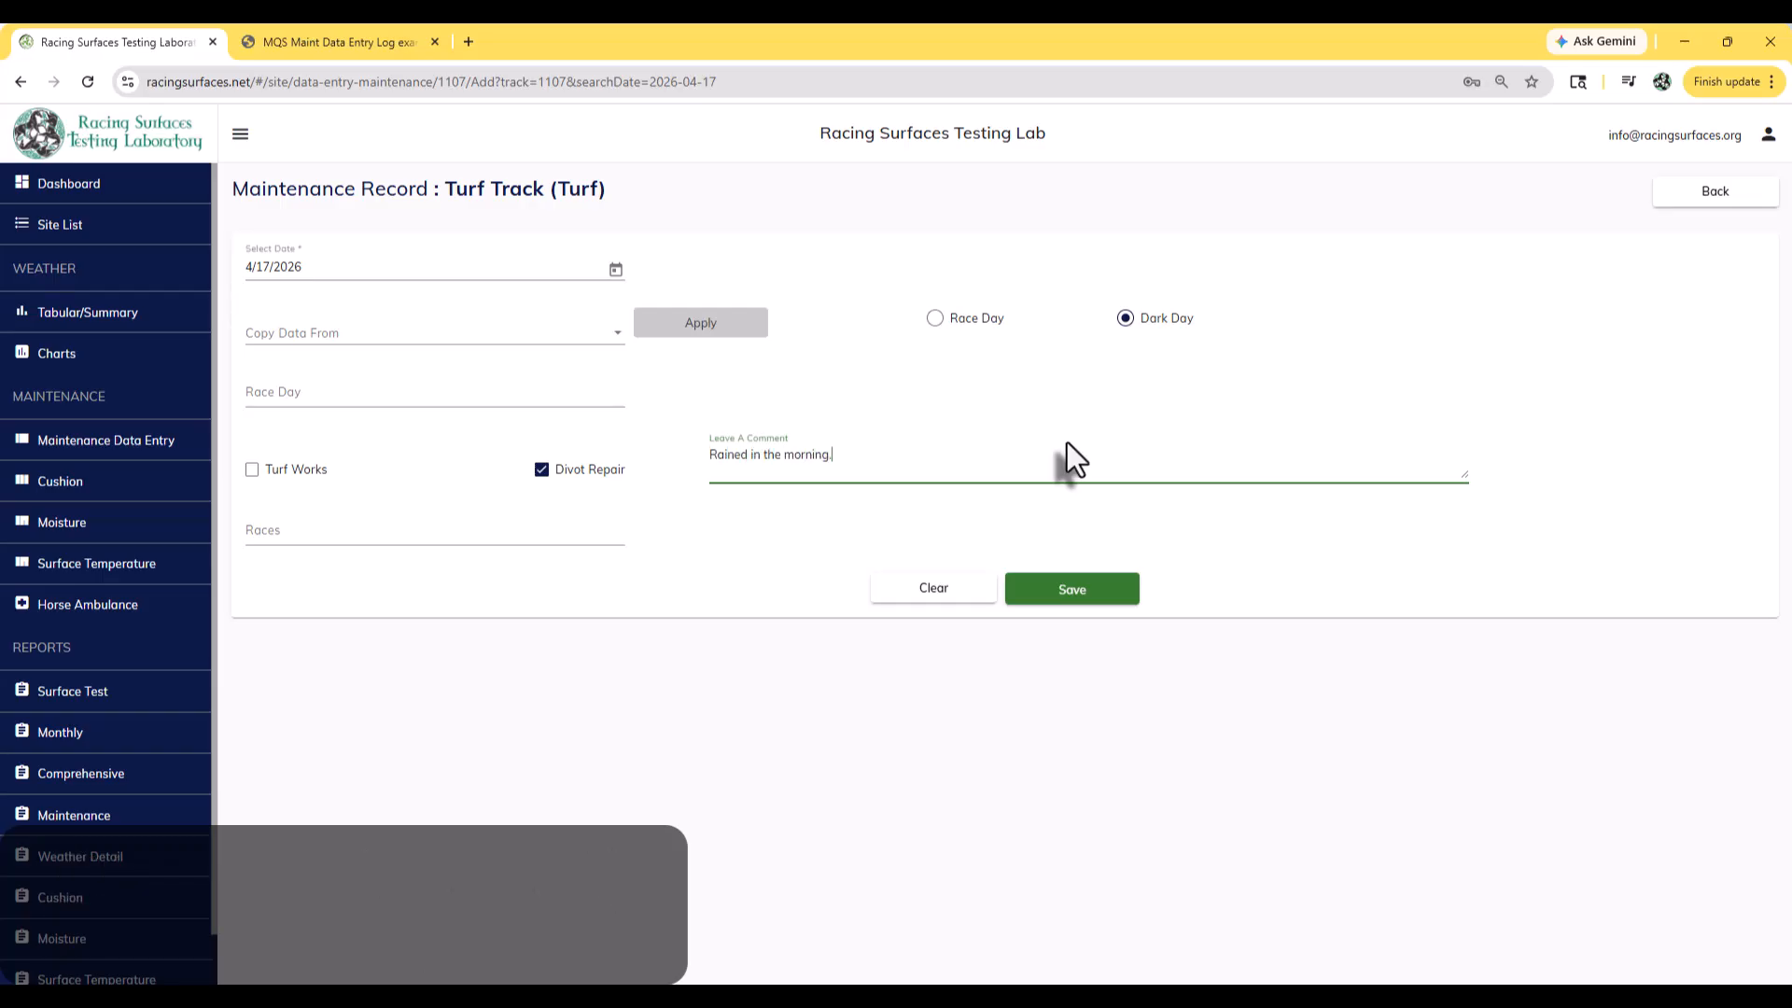
left_click(1111, 551)
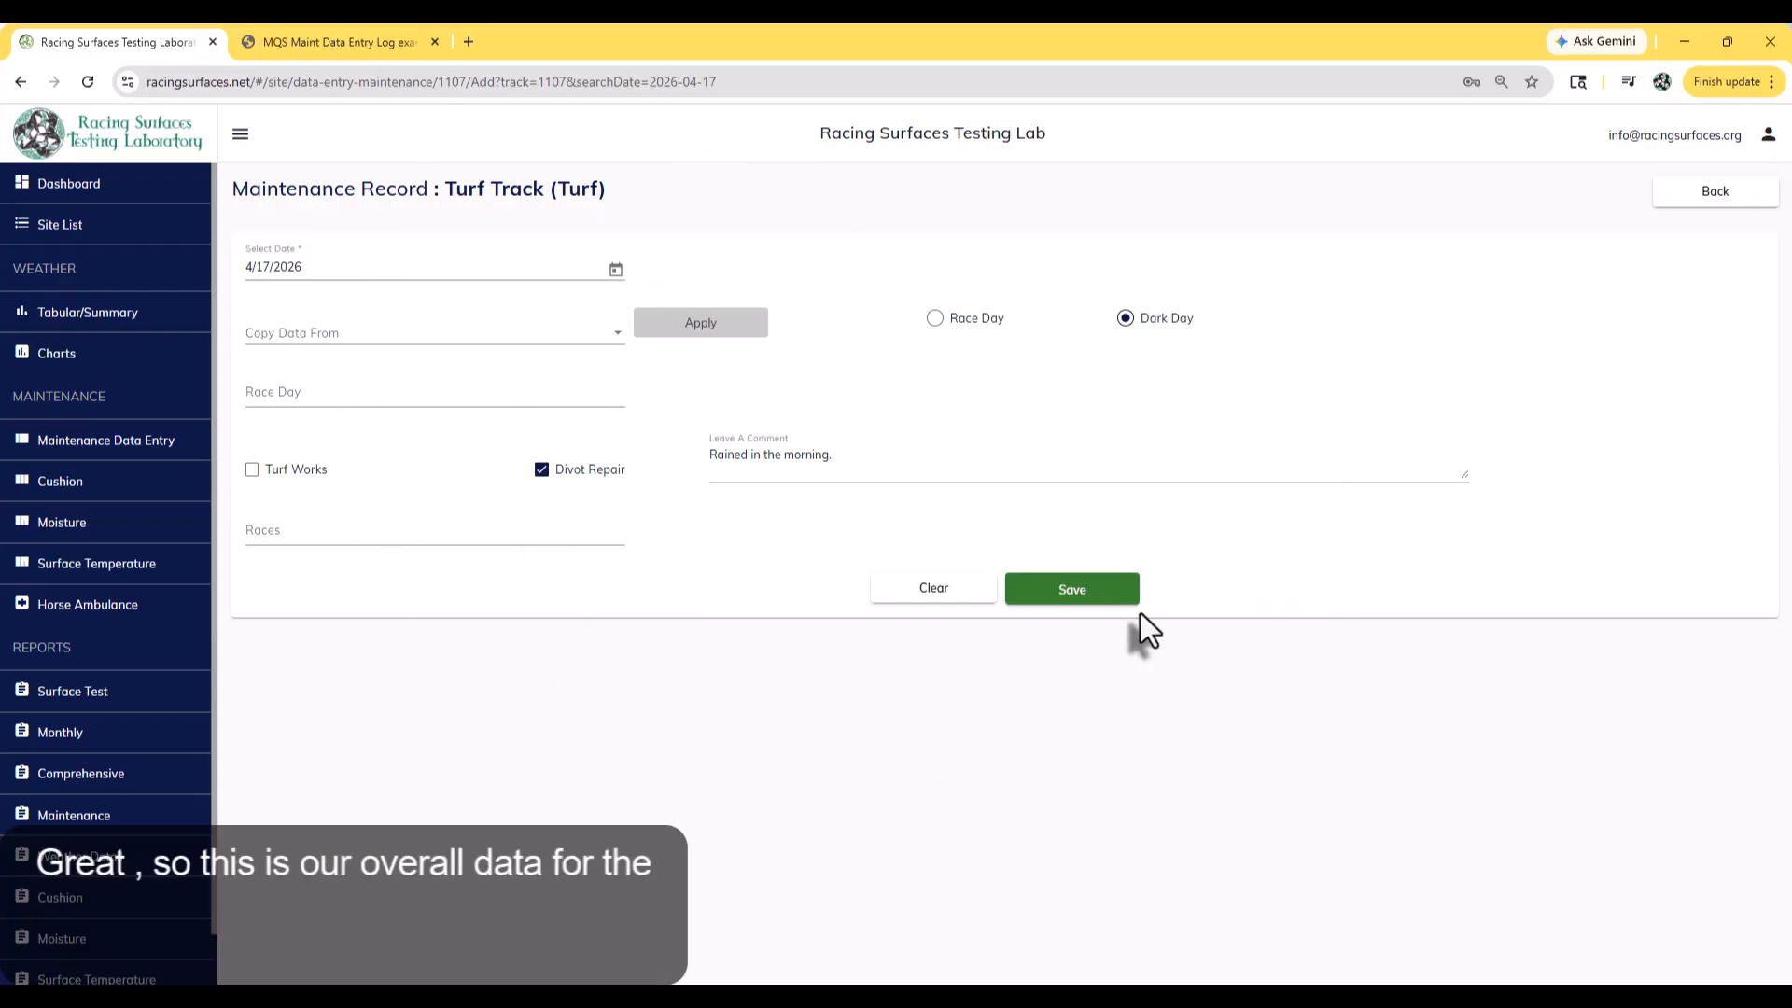
left_click(1049, 597)
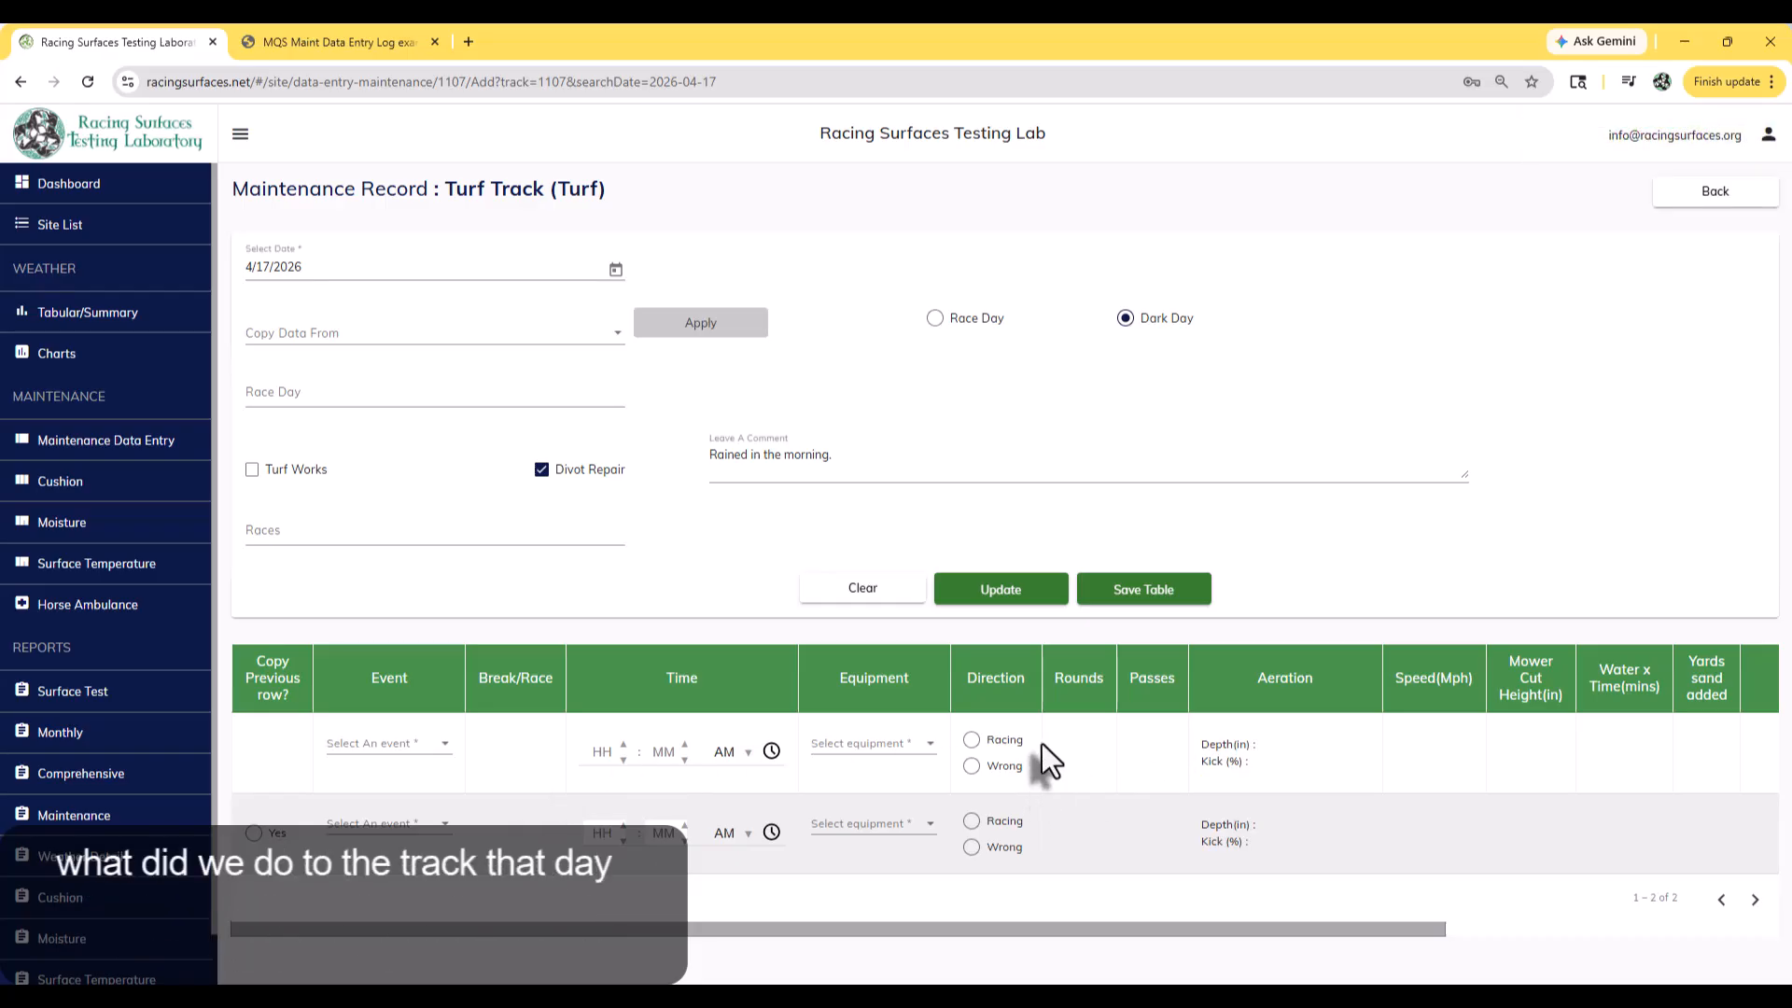
Try the Before Race (BR) event with race number 3 in the first event row.
left_click(364, 752)
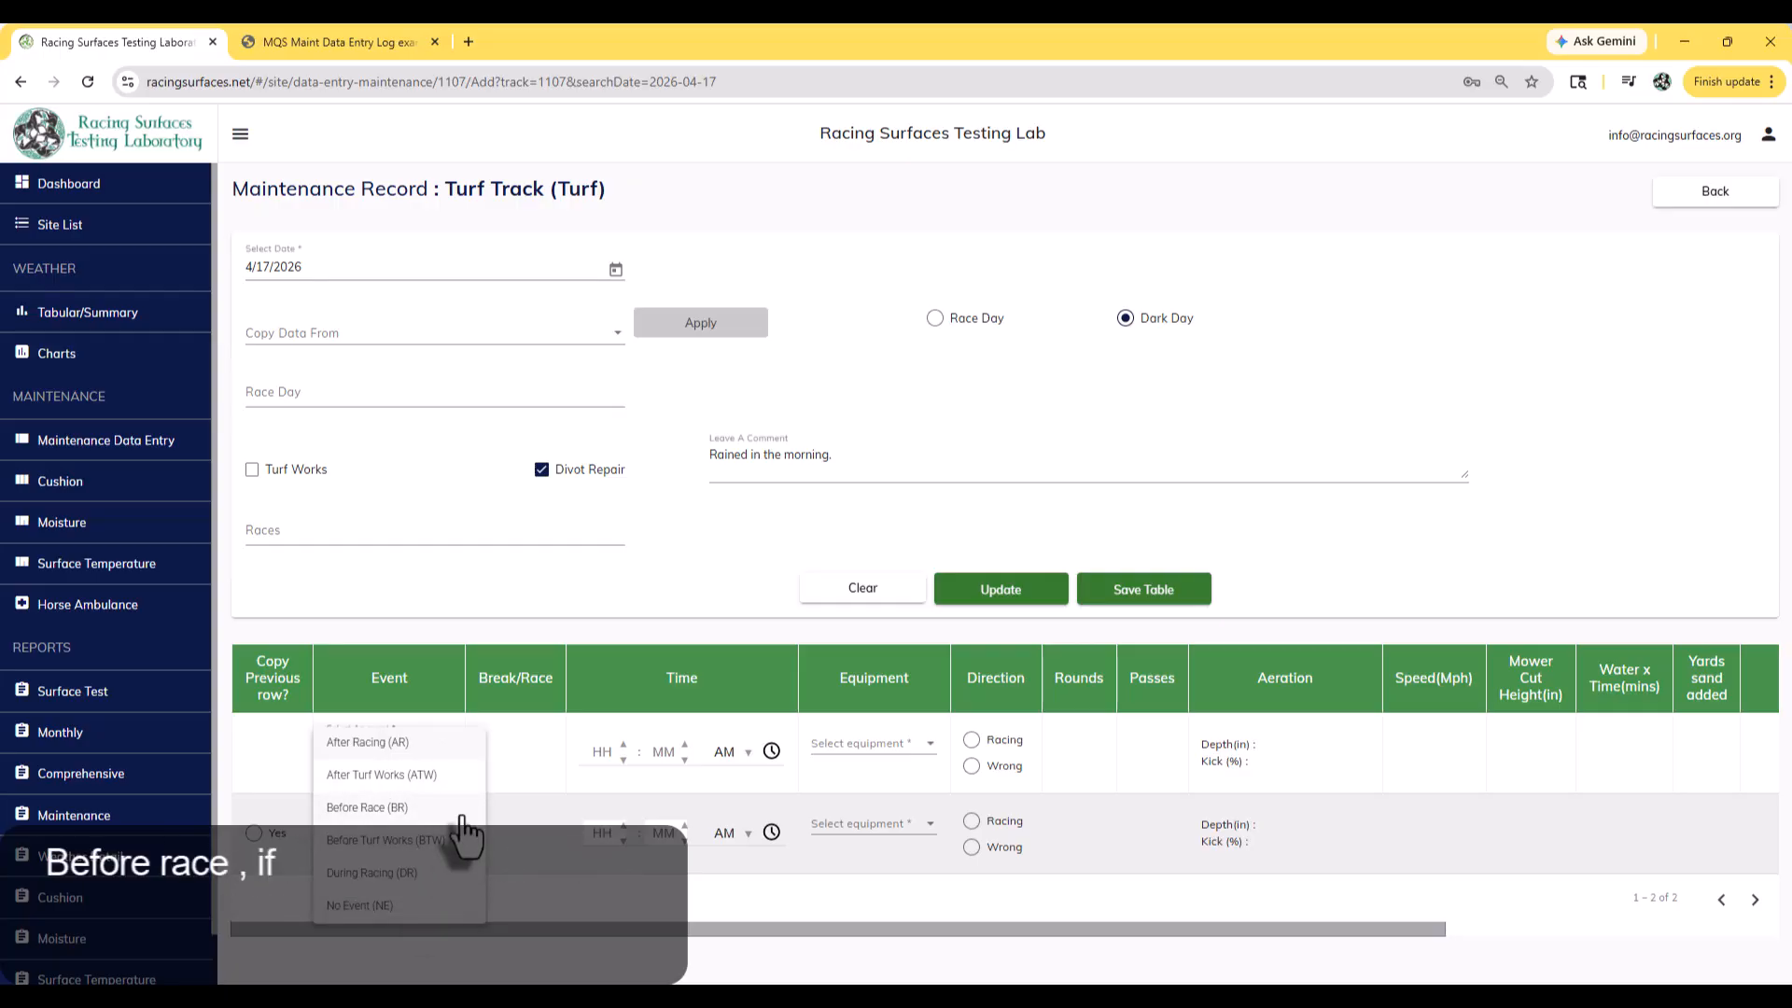
left_click(400, 814)
left_click(520, 750)
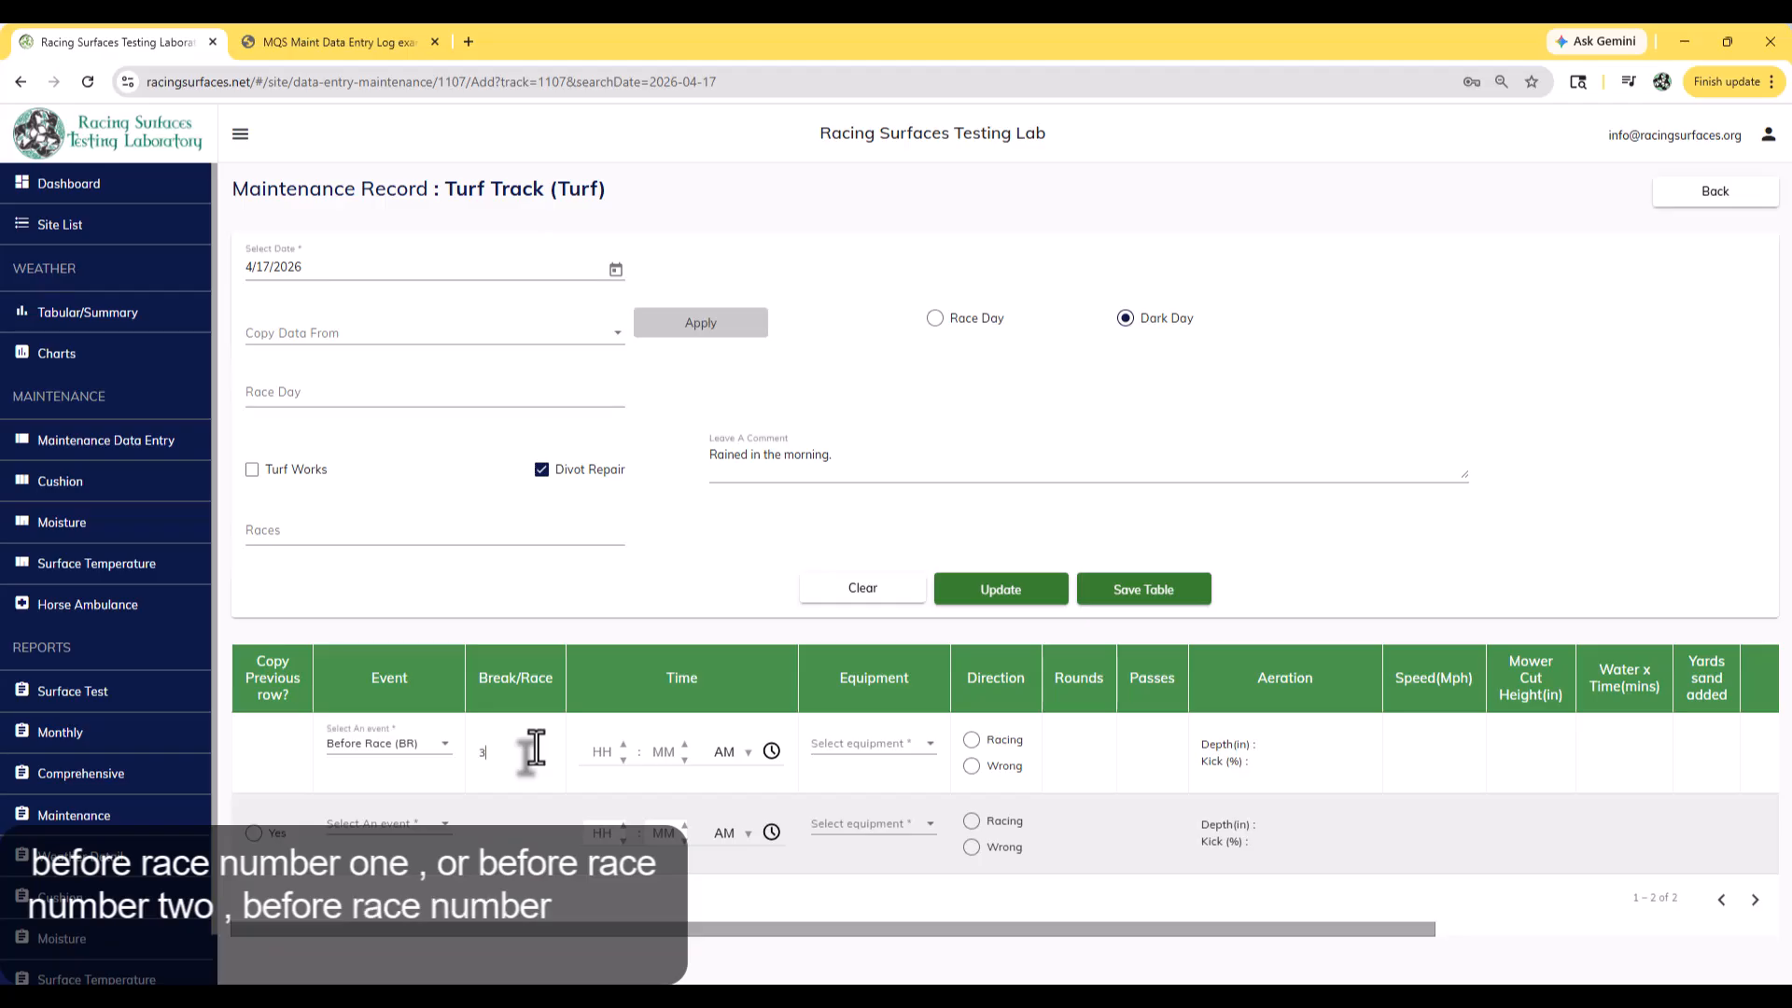
Set the first row's event to No Event (NE) and its time to 08:00 AM.
left_click(427, 753)
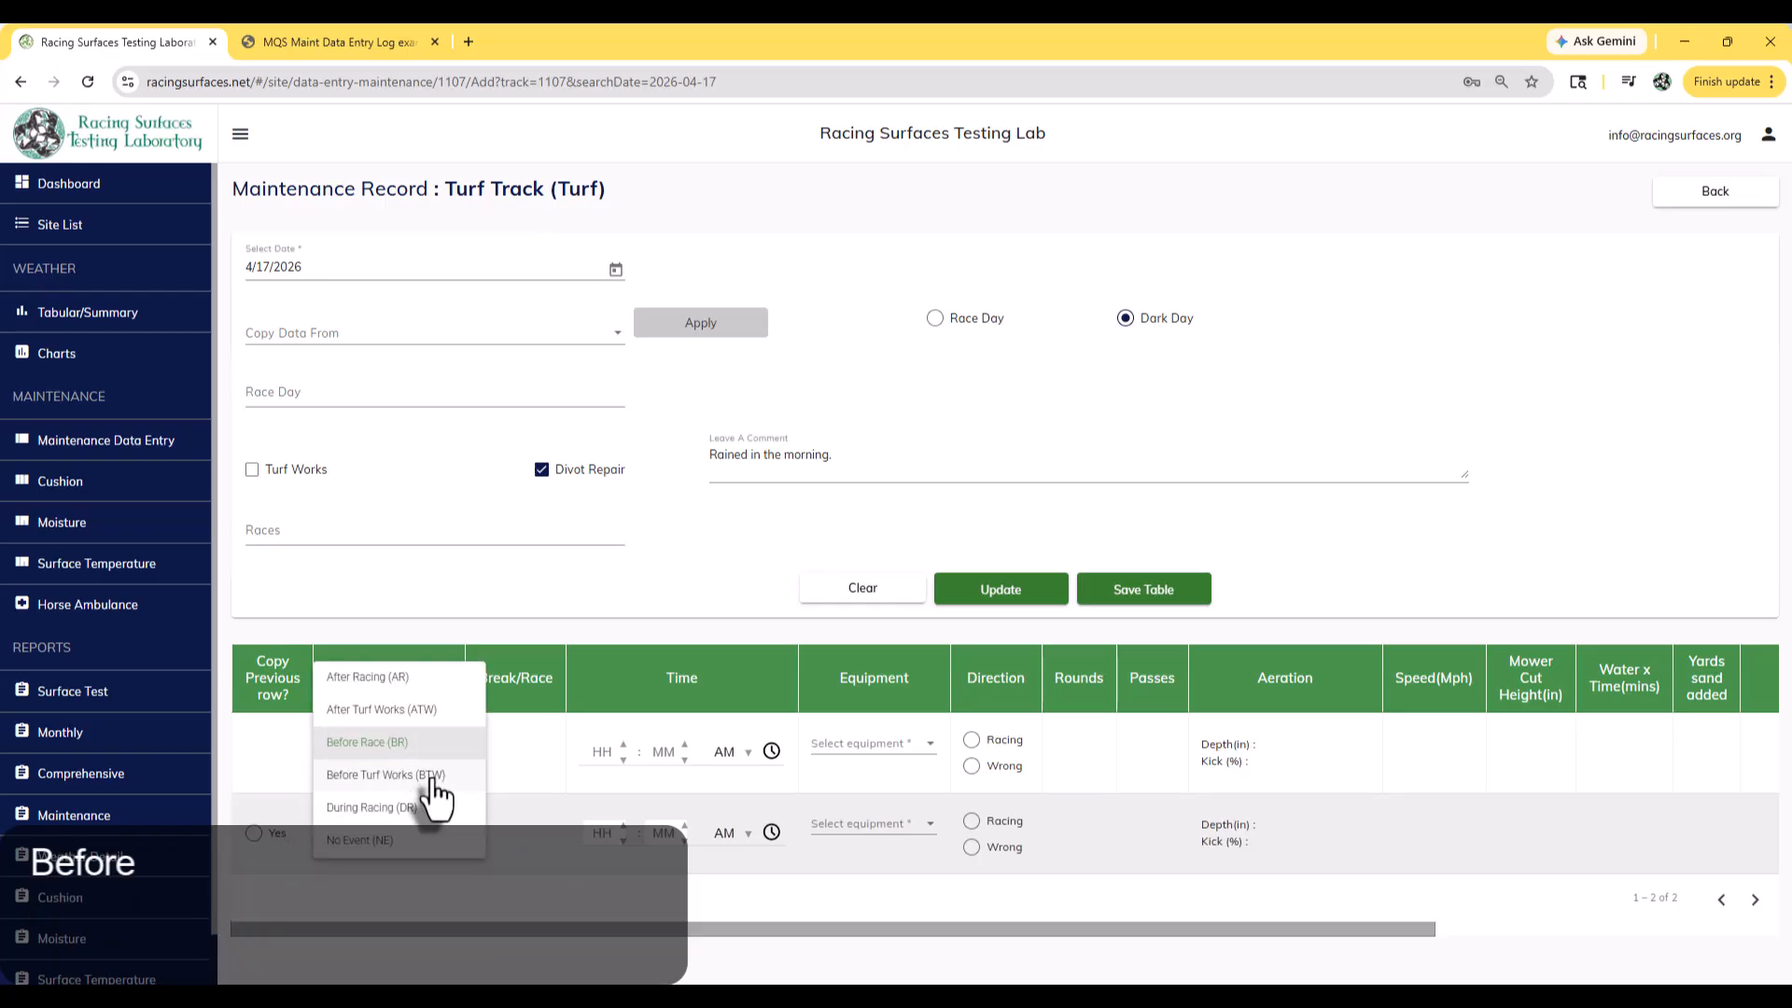
left_click(402, 843)
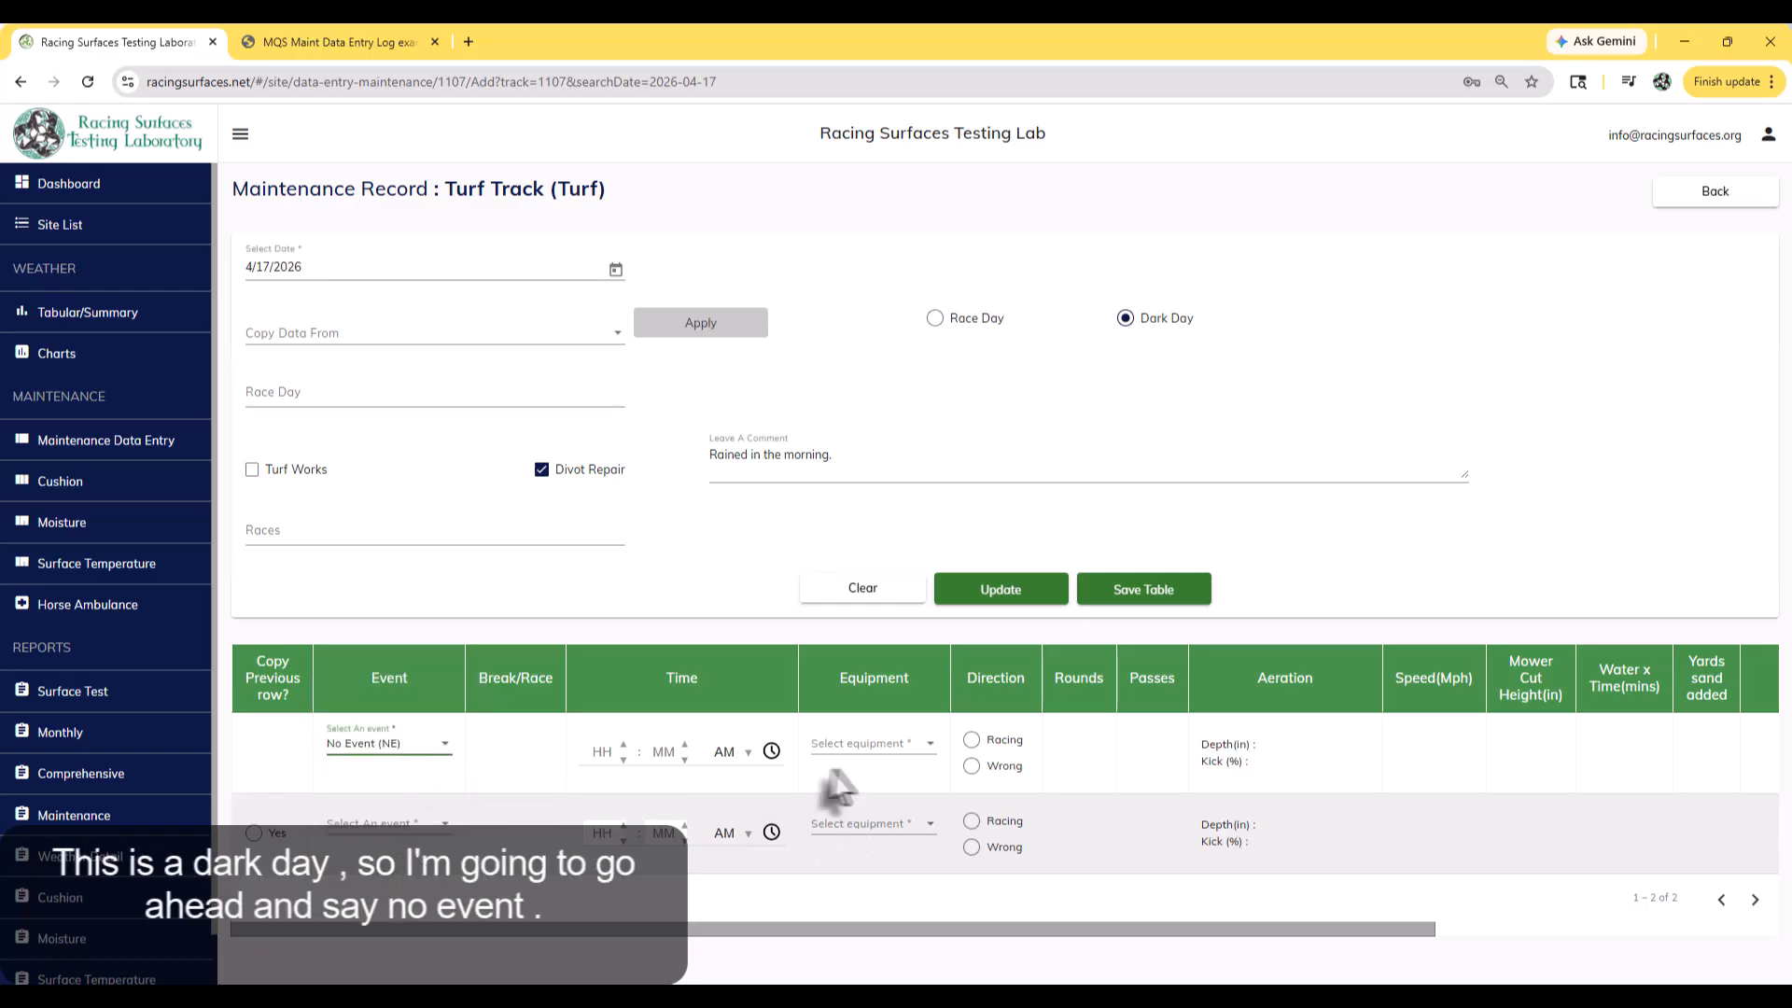
left_click(771, 752)
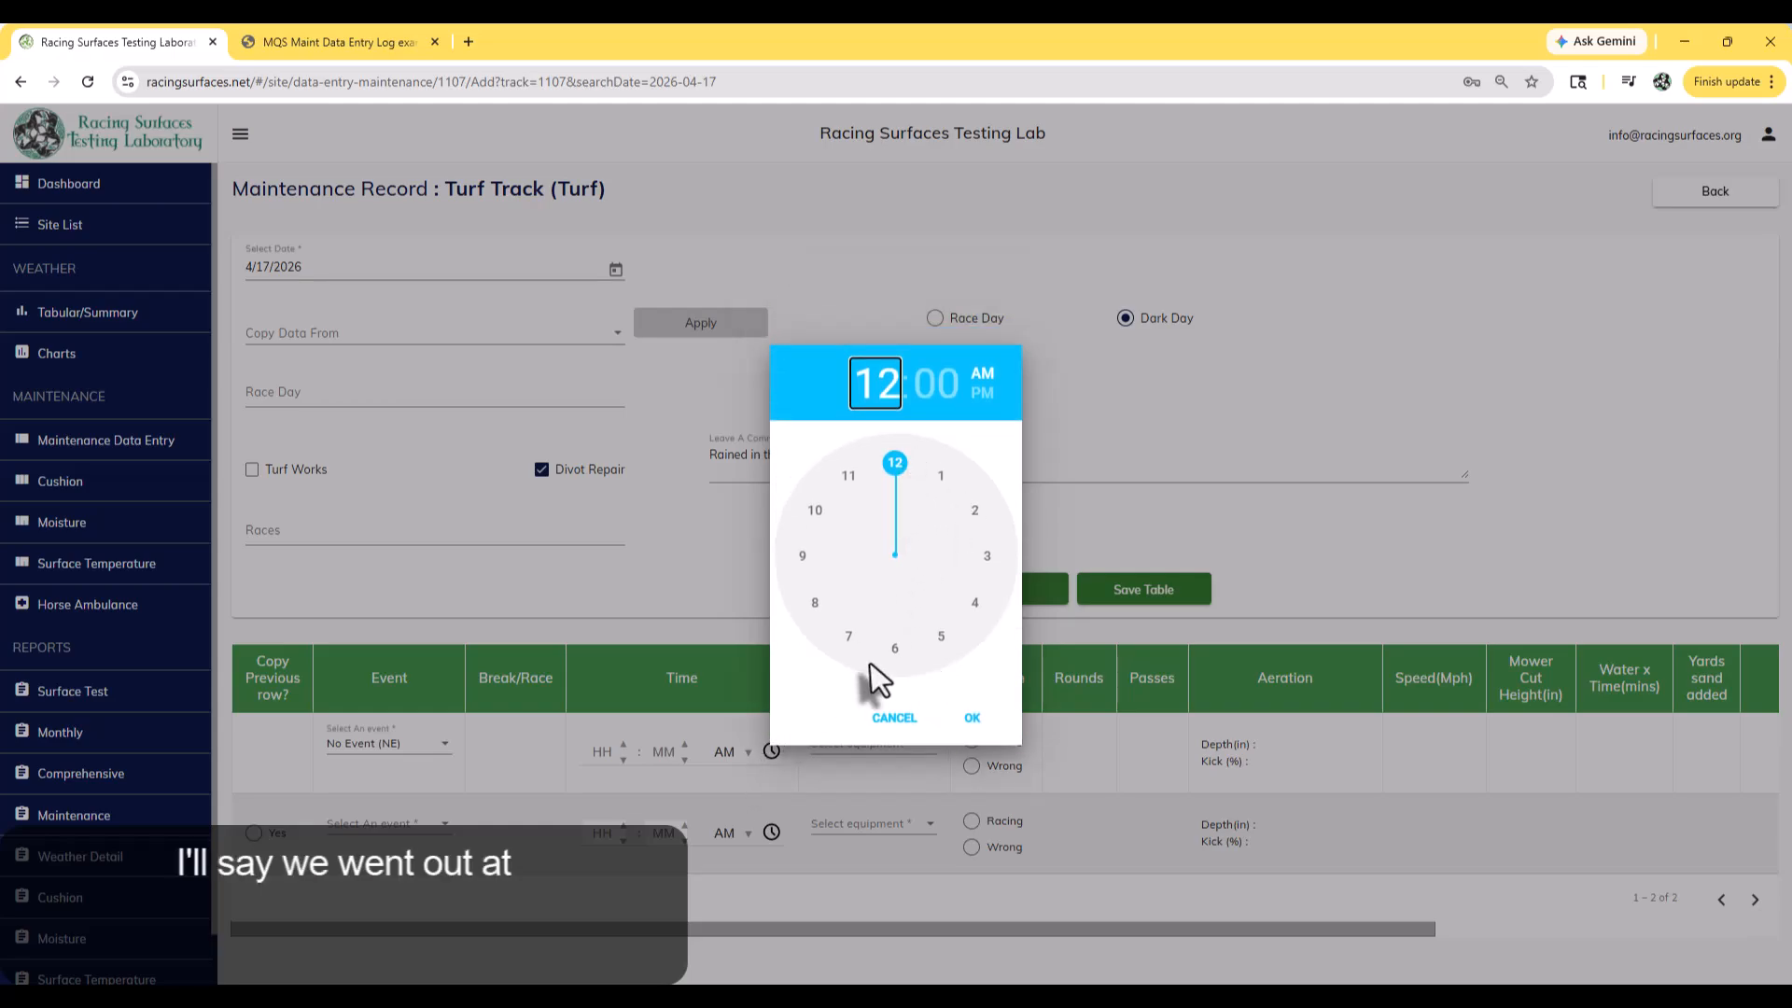
left_click(819, 604)
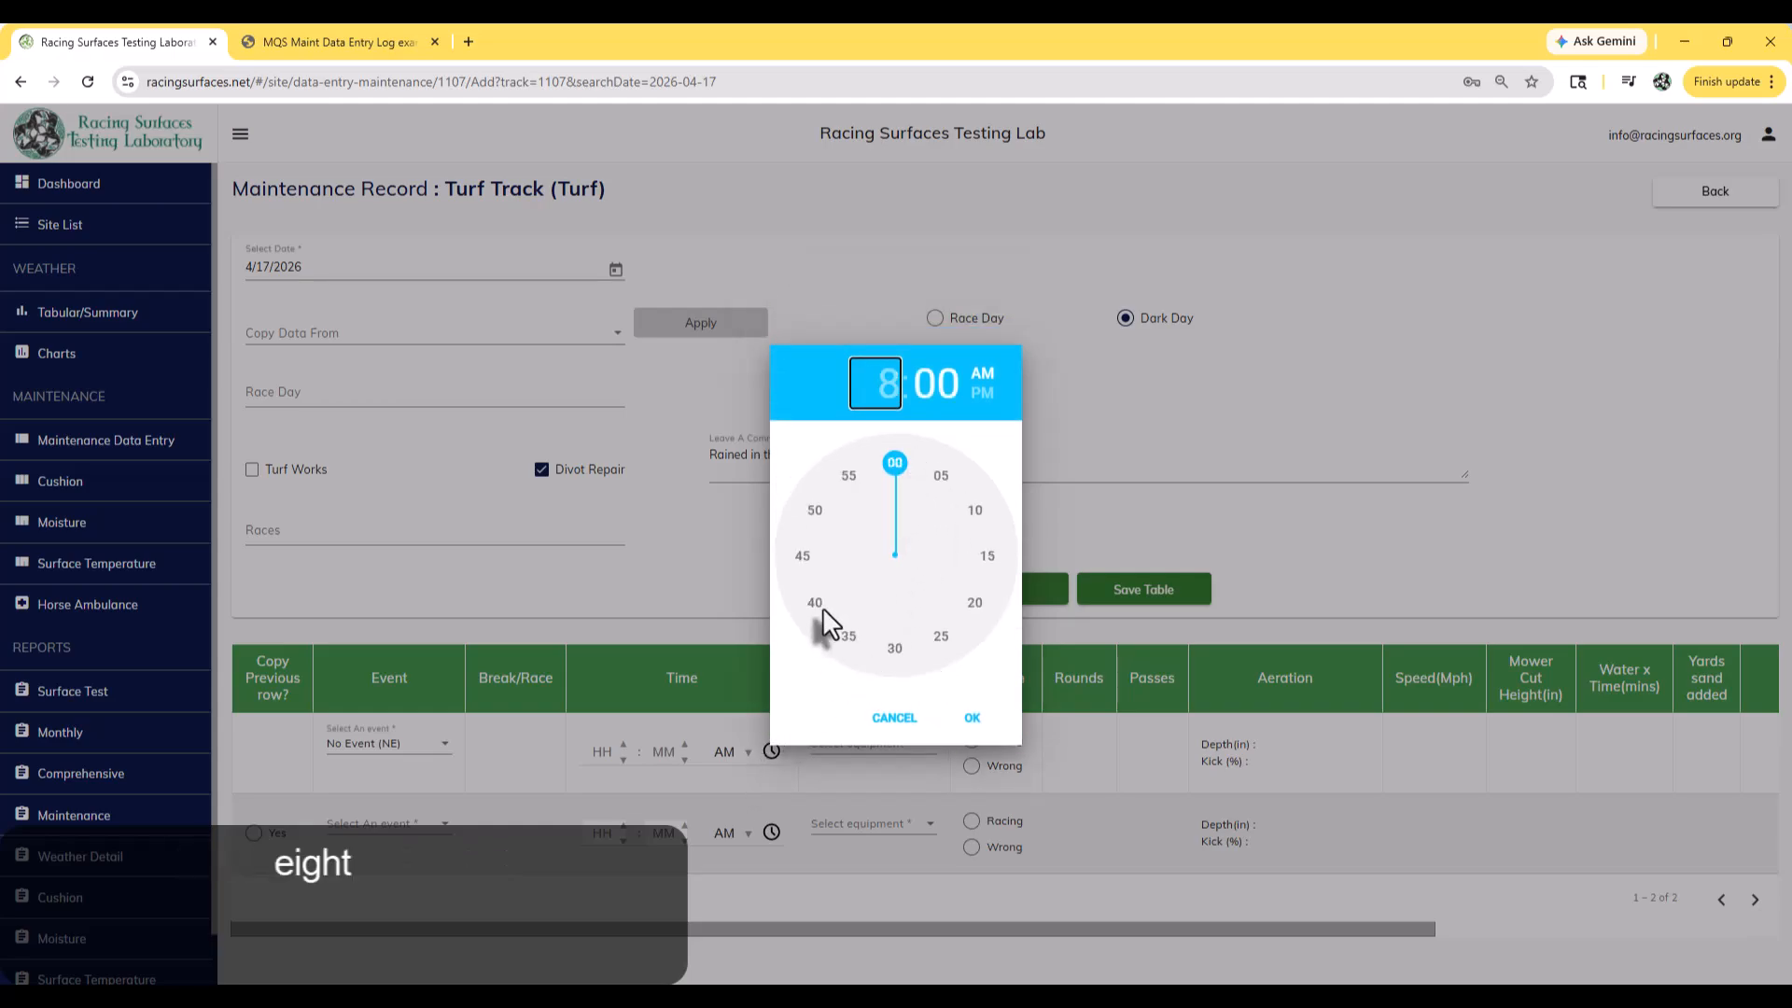
left_click(956, 719)
Set the first row's equipment to Aerator - Solid Tines (A-ST), direction to Wrong and rounds to 5.
left_click(865, 754)
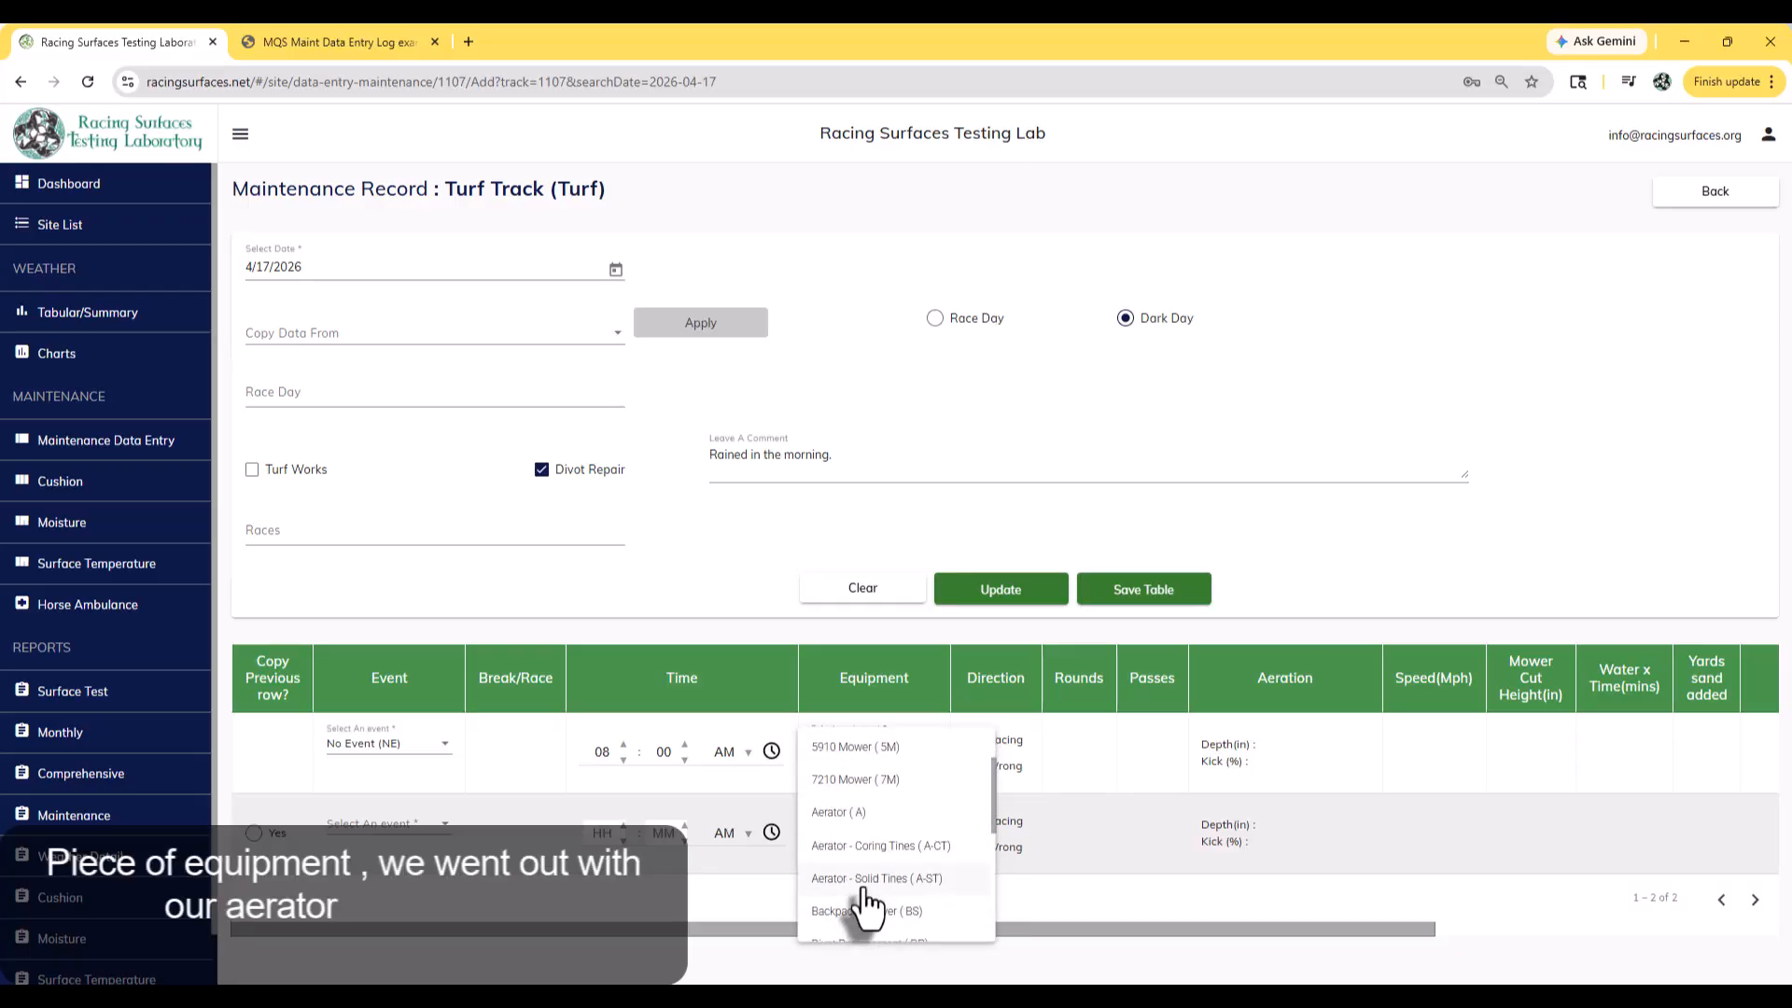
left_click(858, 912)
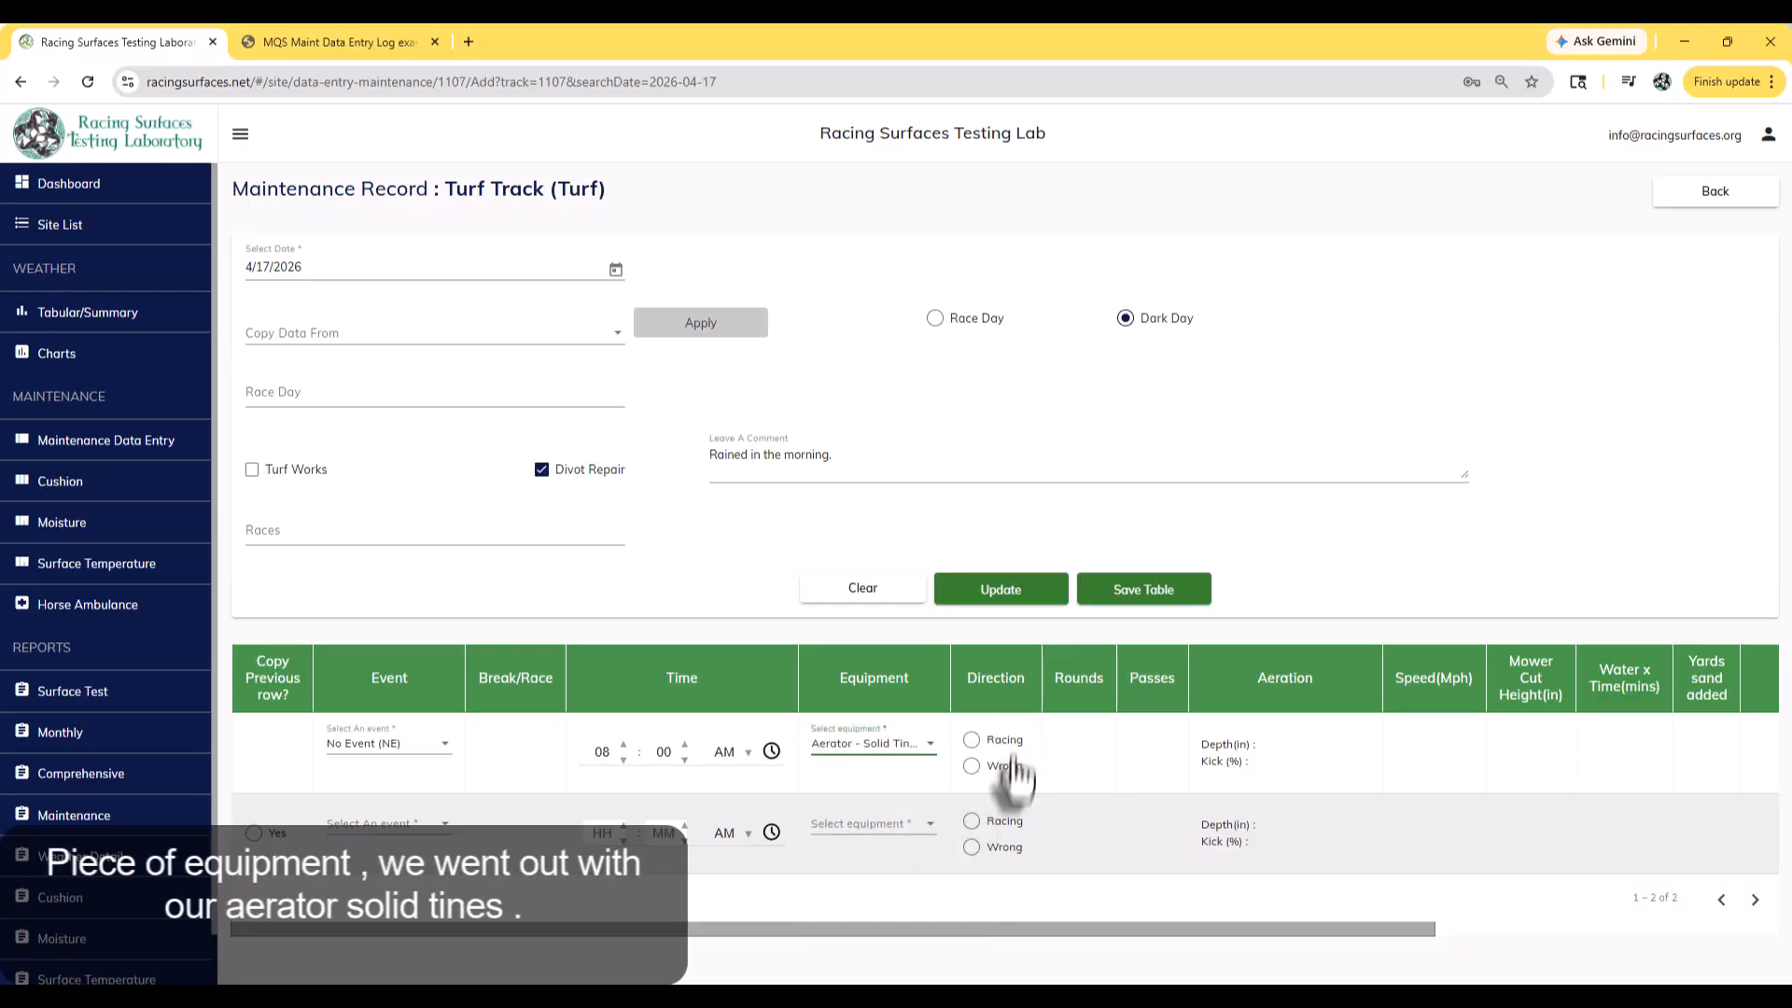
left_click(995, 765)
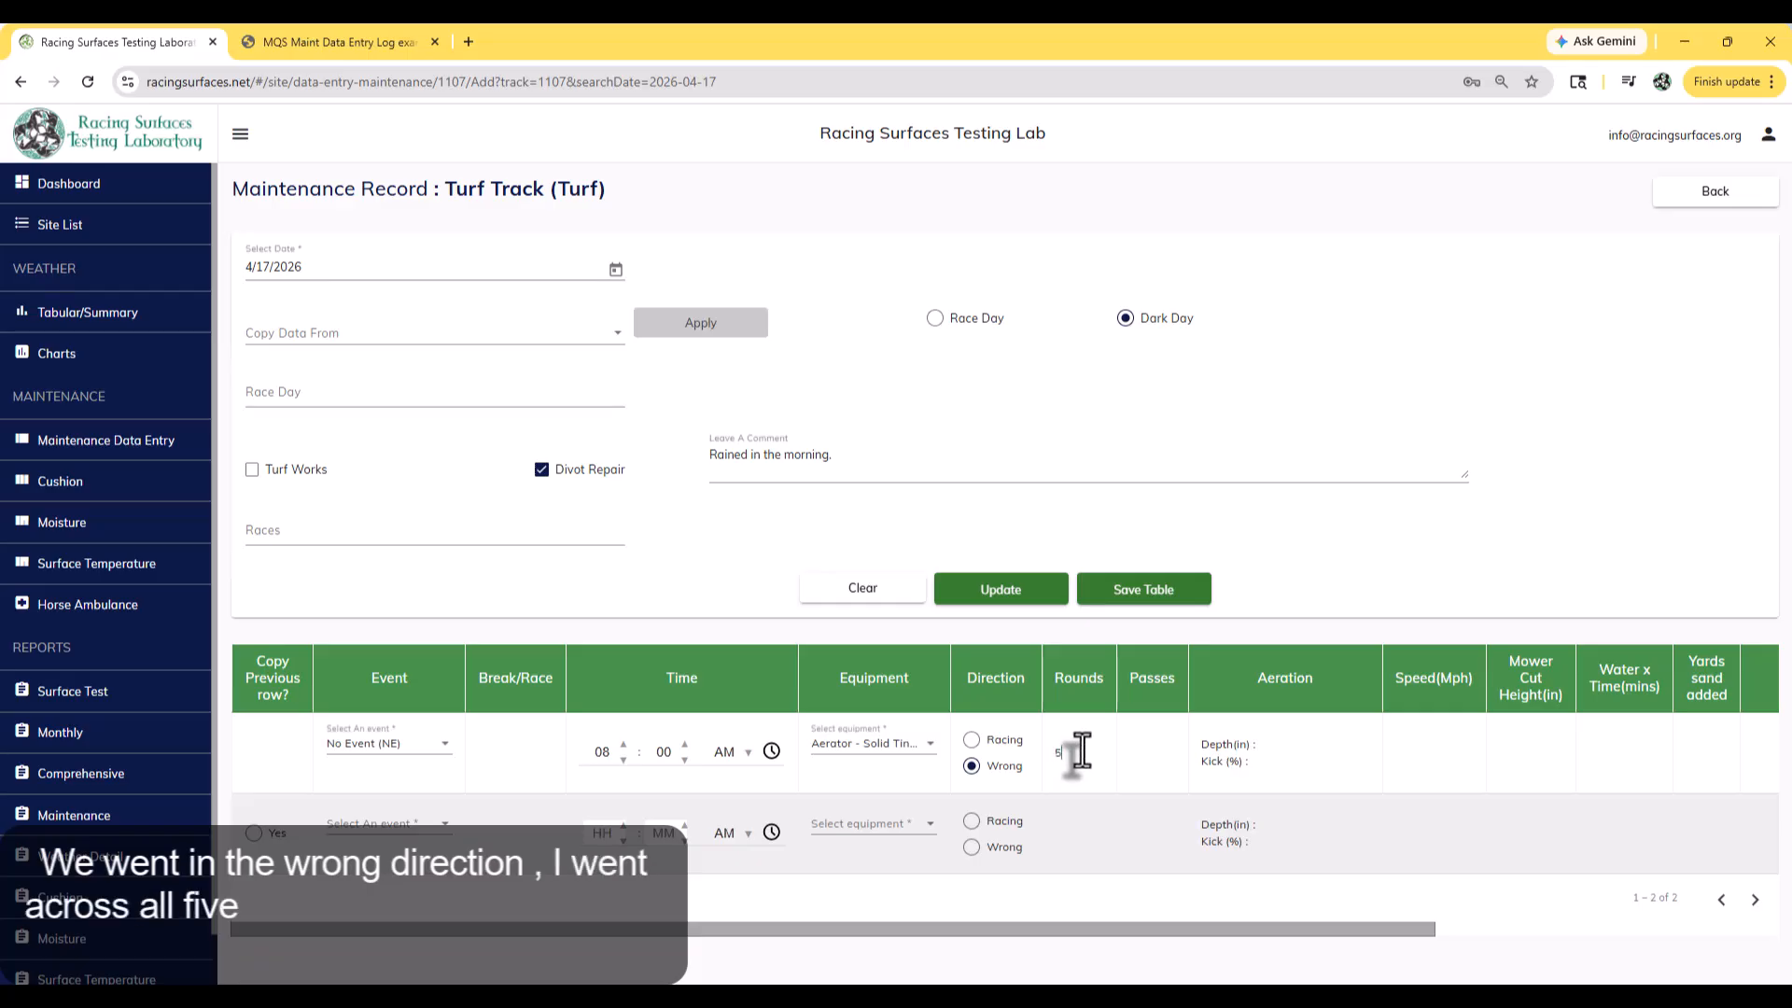
Enter 1 pass for the first row, with an aeration depth of 2.5 in and a kick of 75%.
left_click(1144, 755)
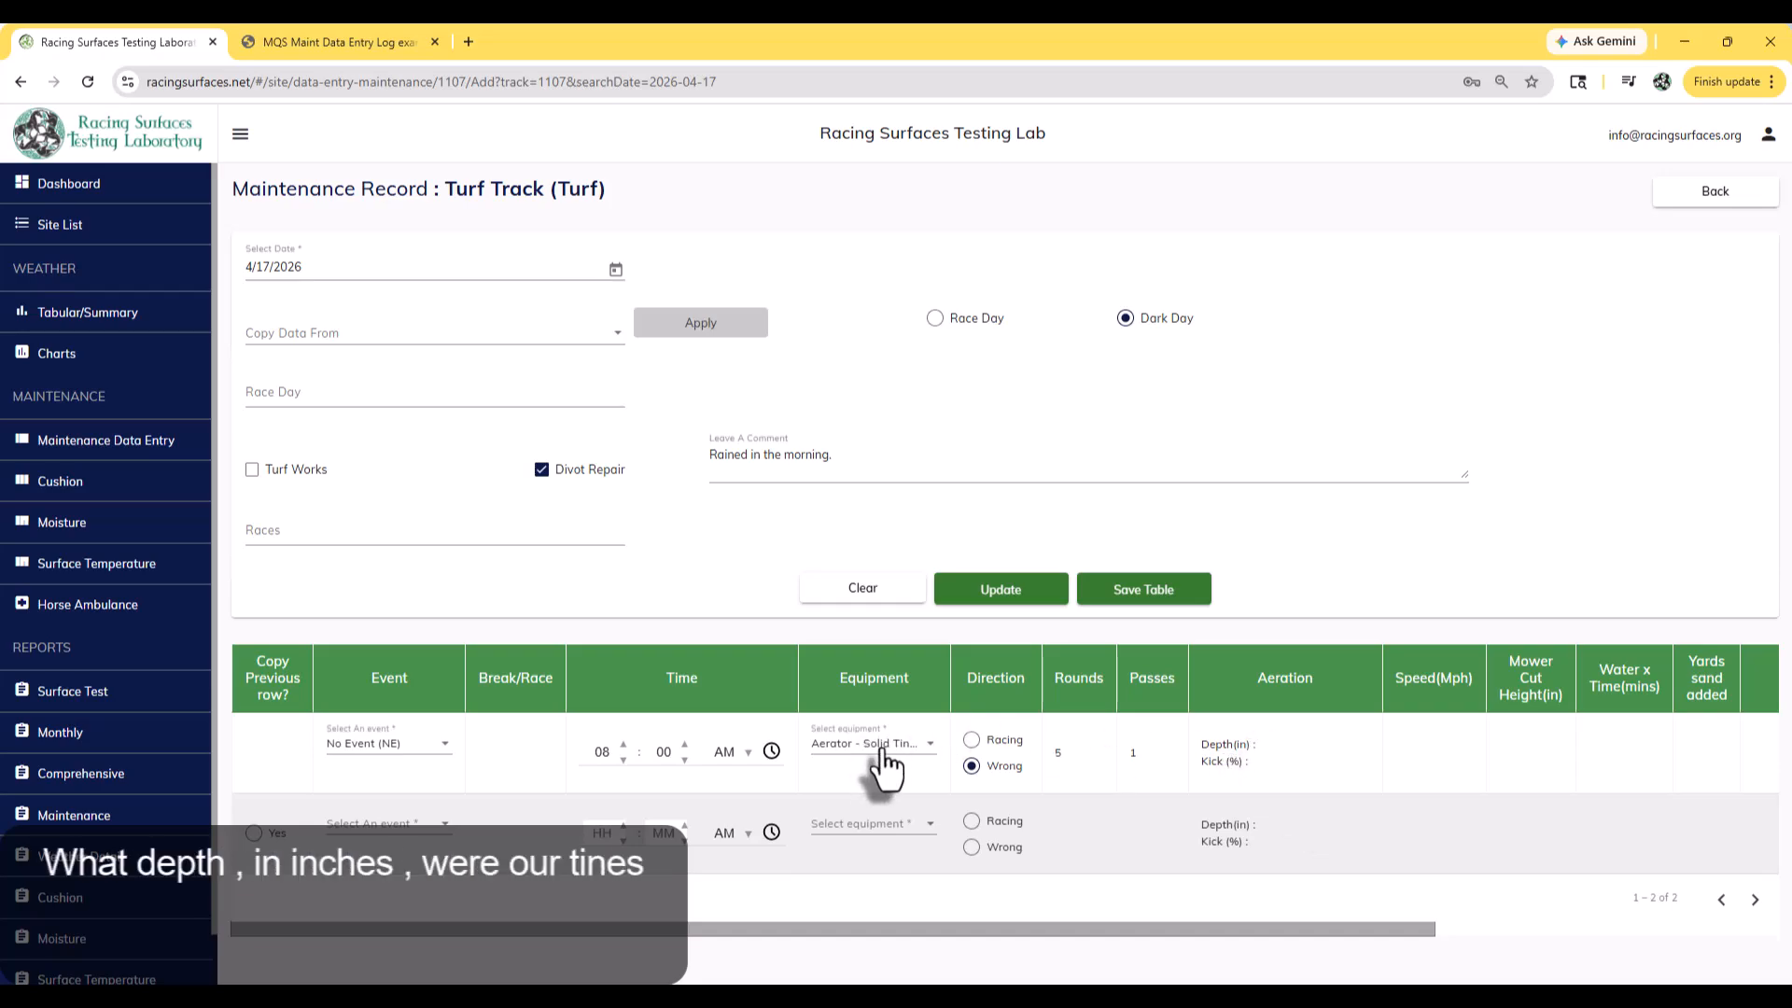
left_click(1271, 763)
type("75")
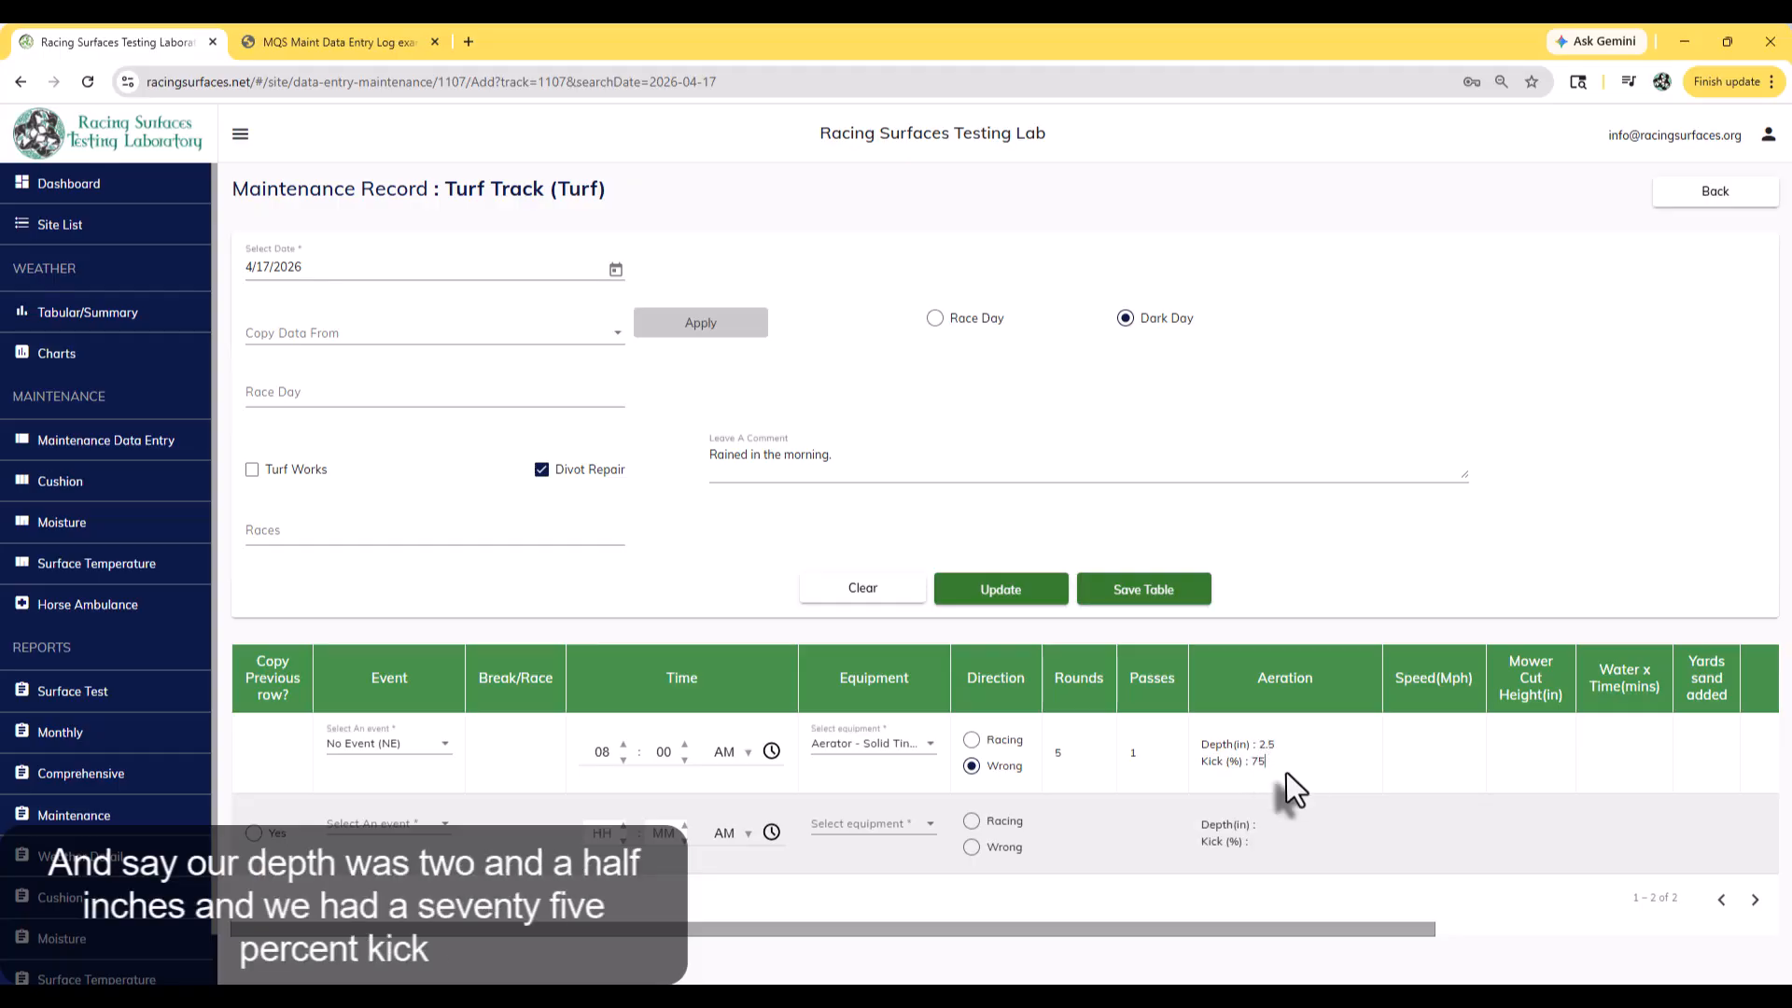
Enter a speed of 5 mph for the first row, leave water, sand and comments empty, and save the event table.
left_click_drag(1273, 928, 1447, 928)
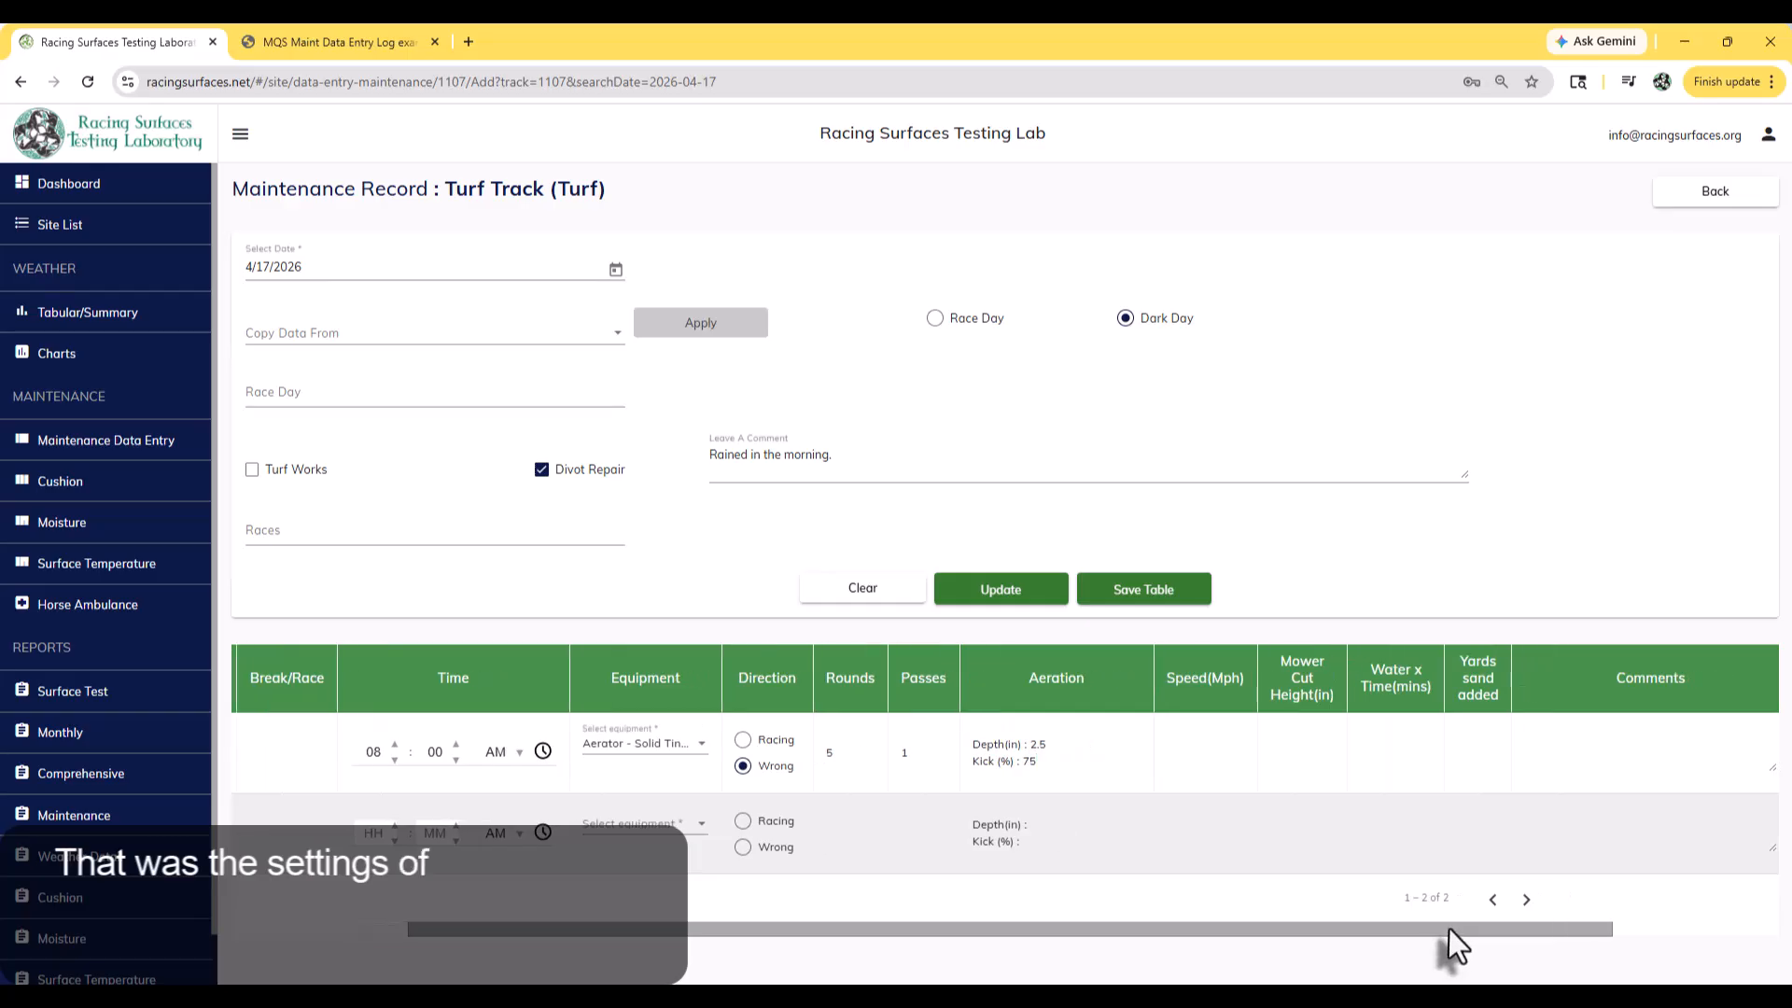
left_click(1184, 756)
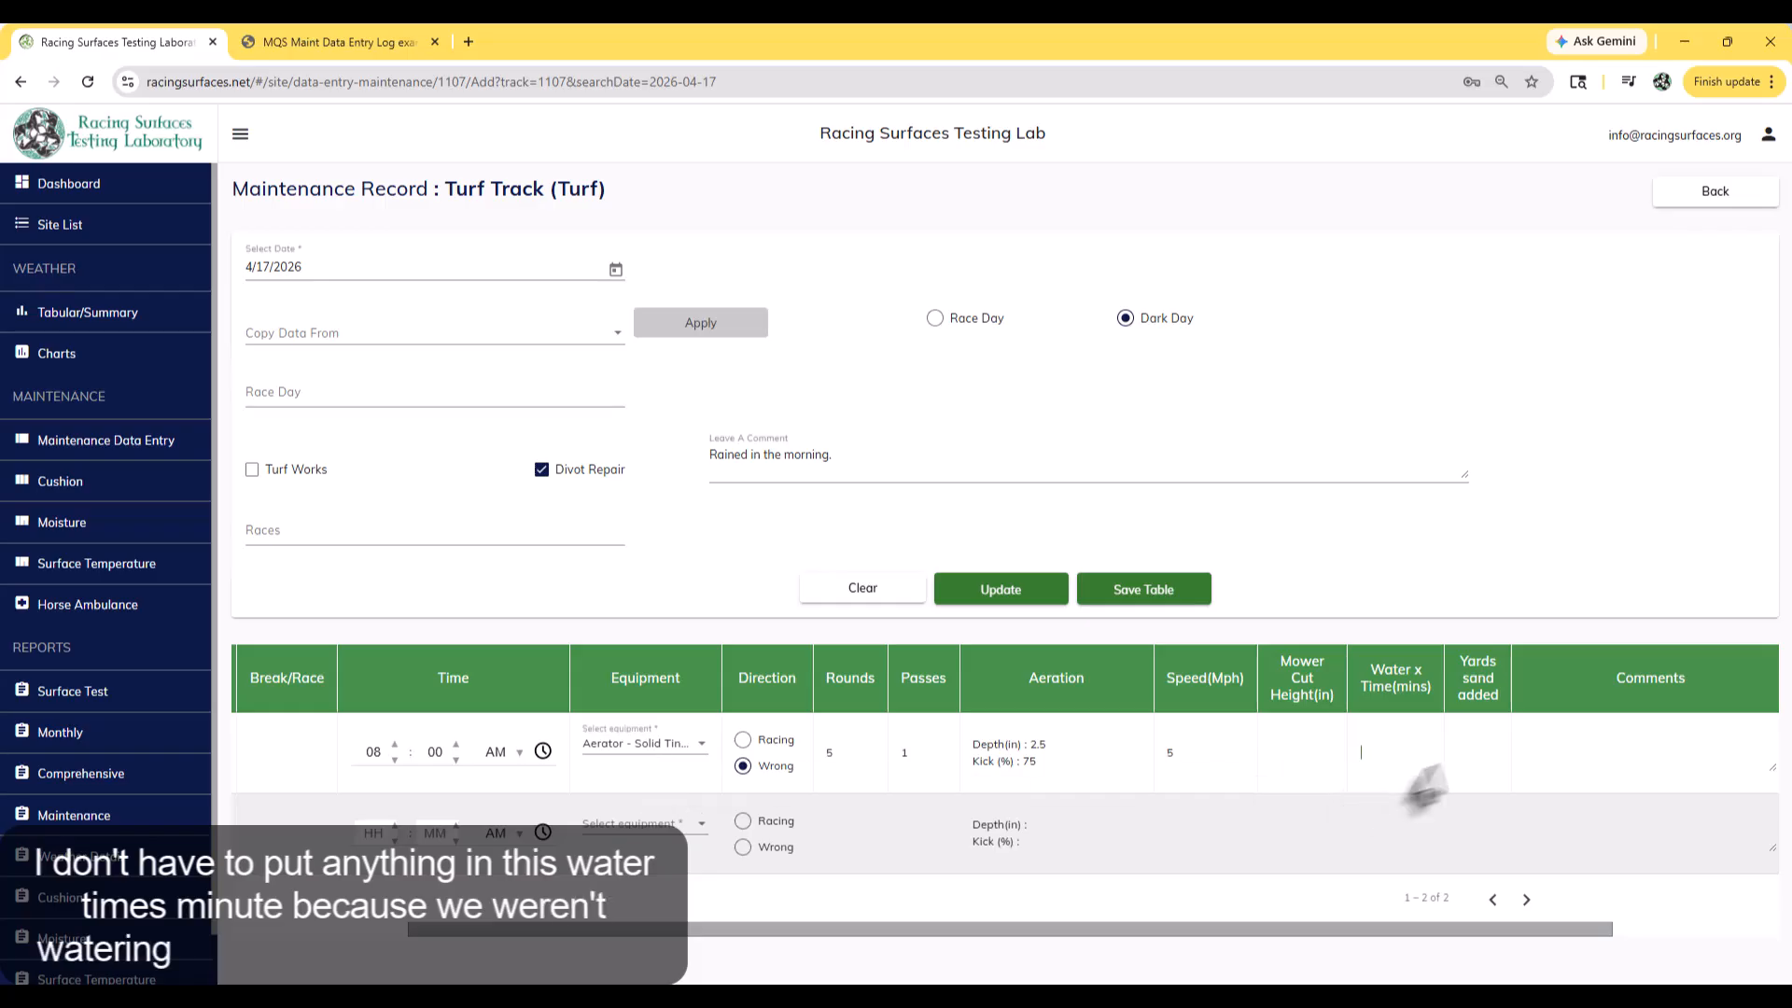
left_click(1472, 746)
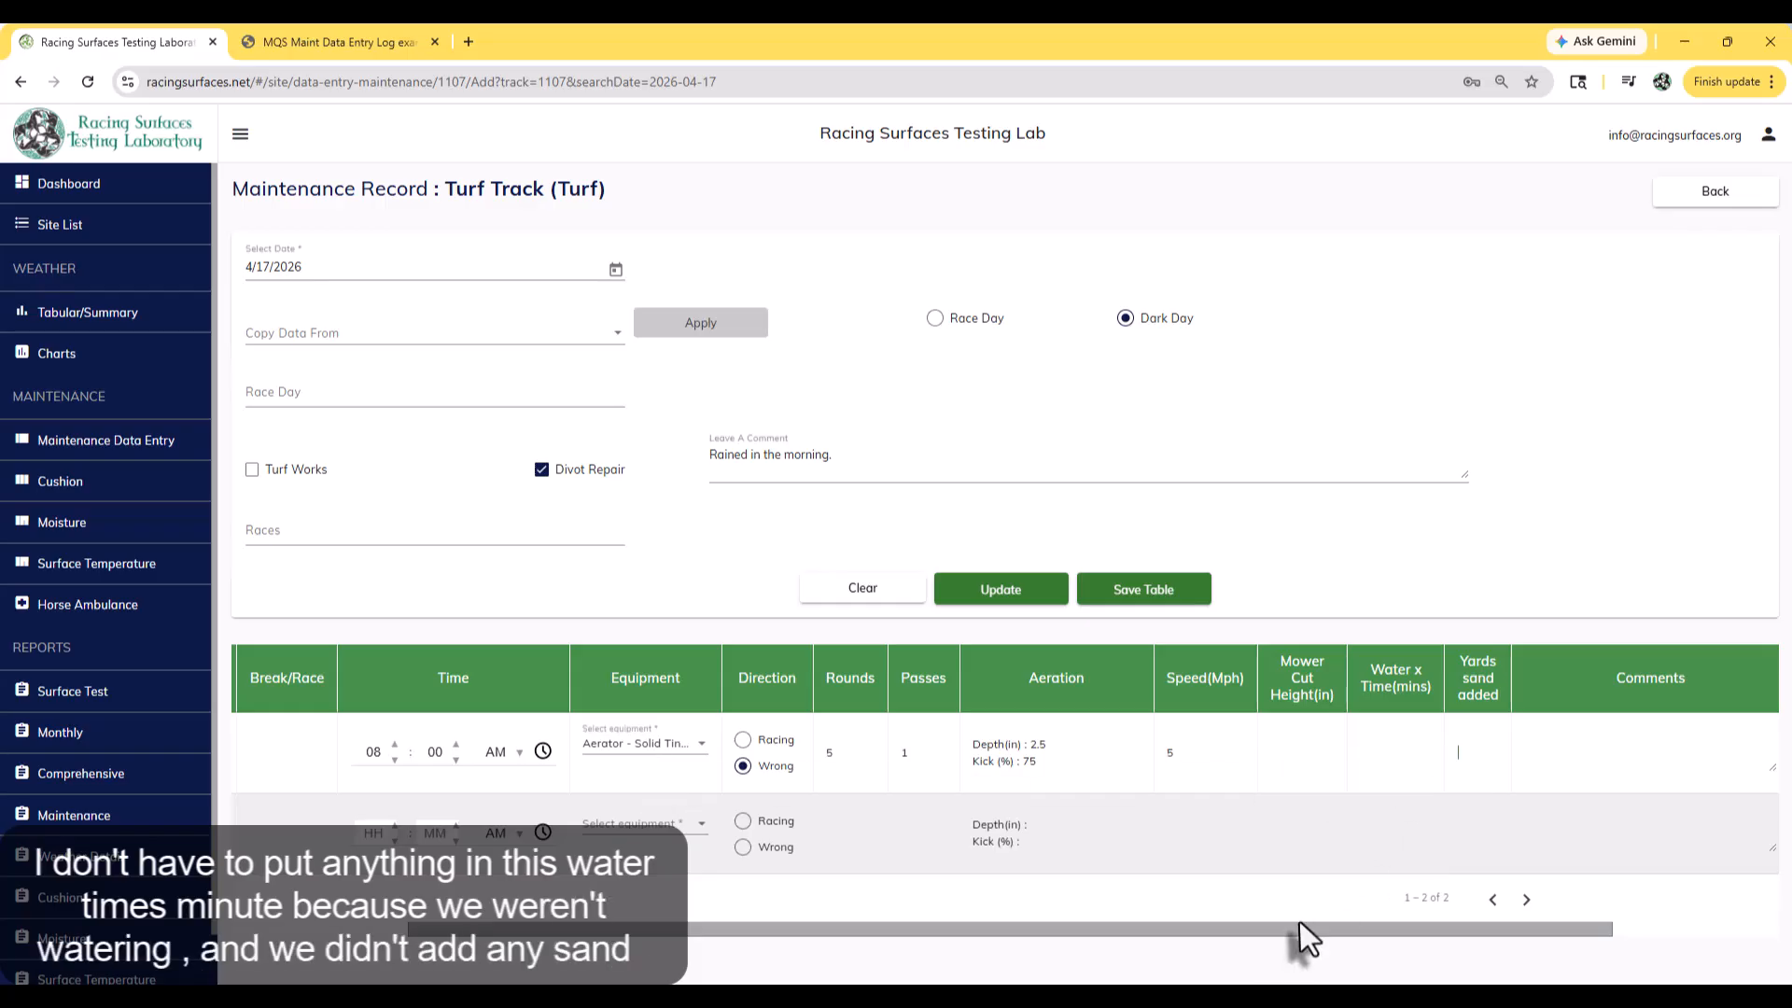
left_click_drag(1301, 928, 1412, 929)
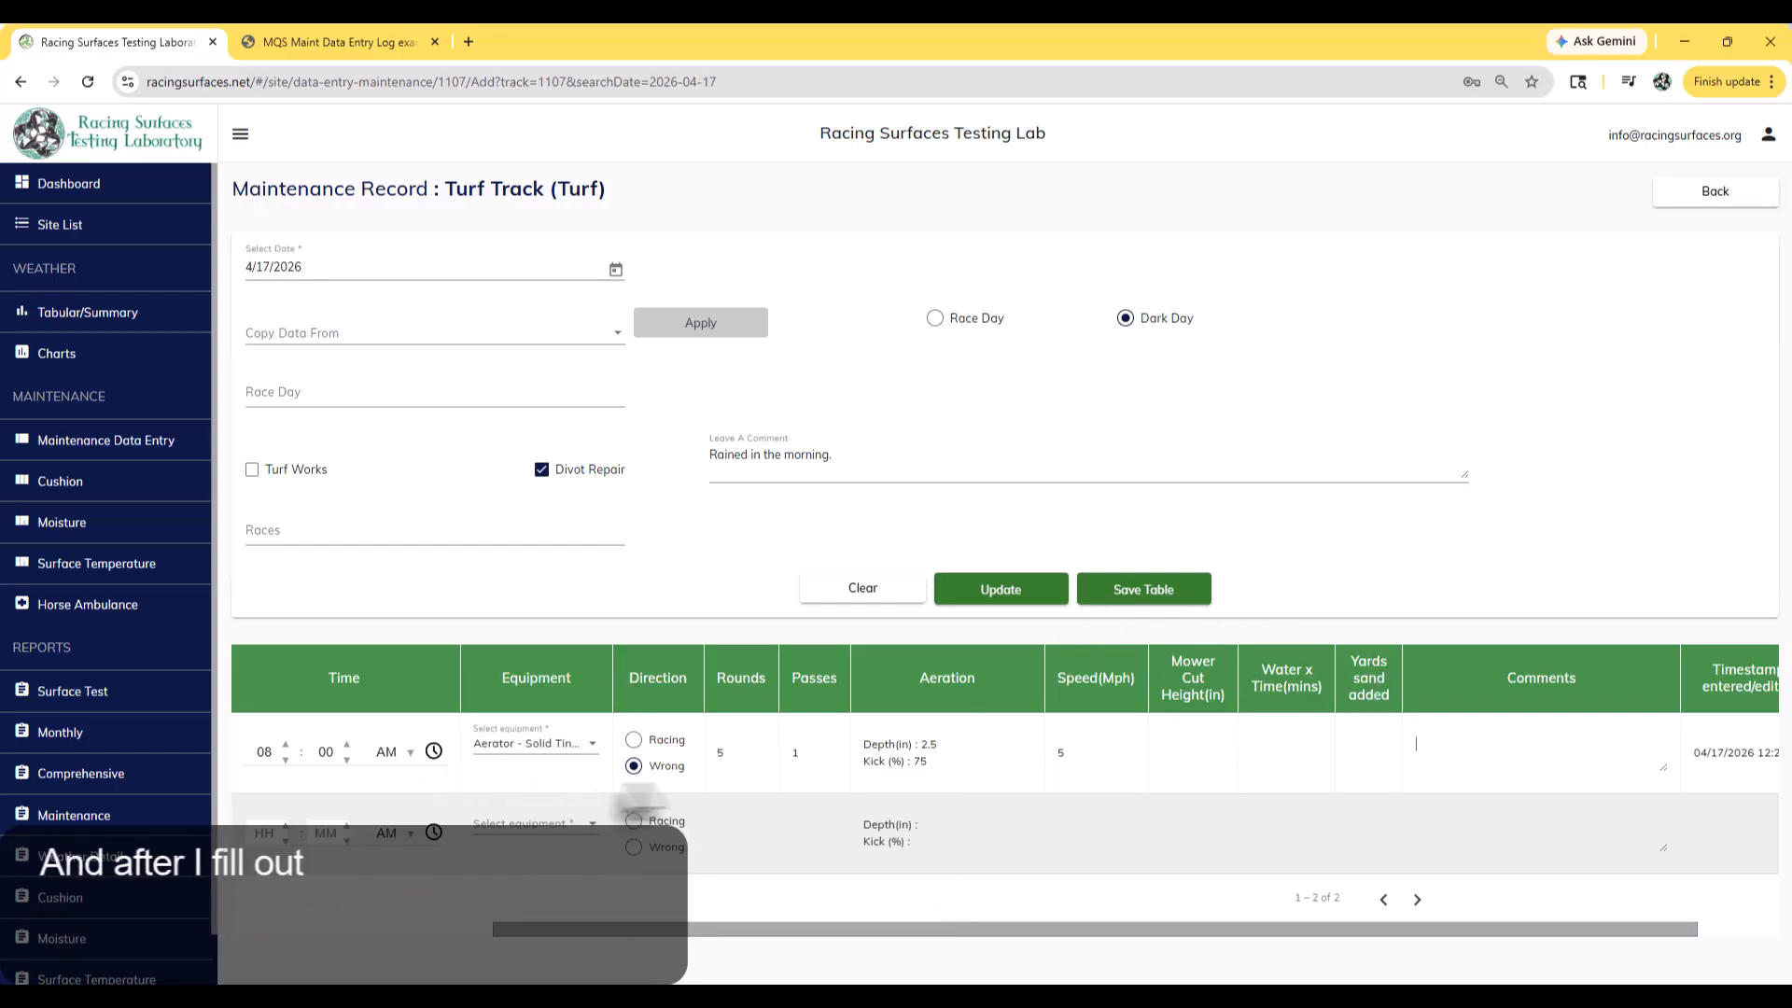
left_click(1127, 605)
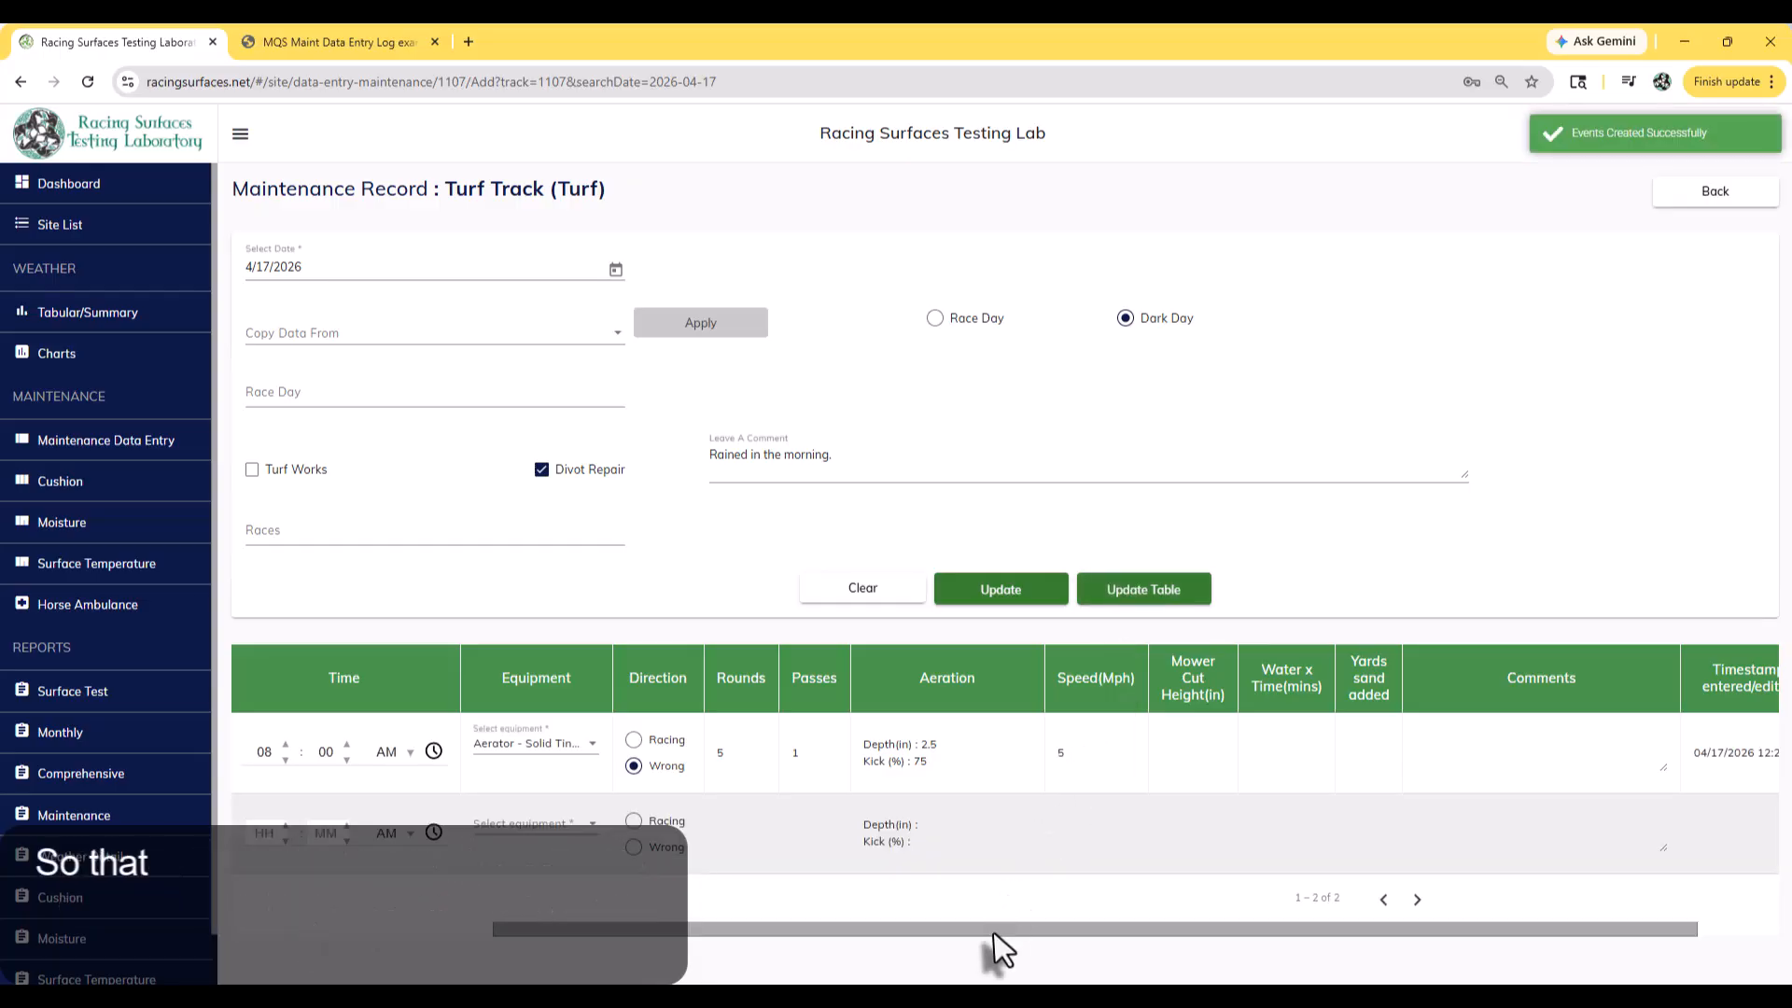
Copy the first event row's data into the second row.
left_click_drag(911, 929, 652, 930)
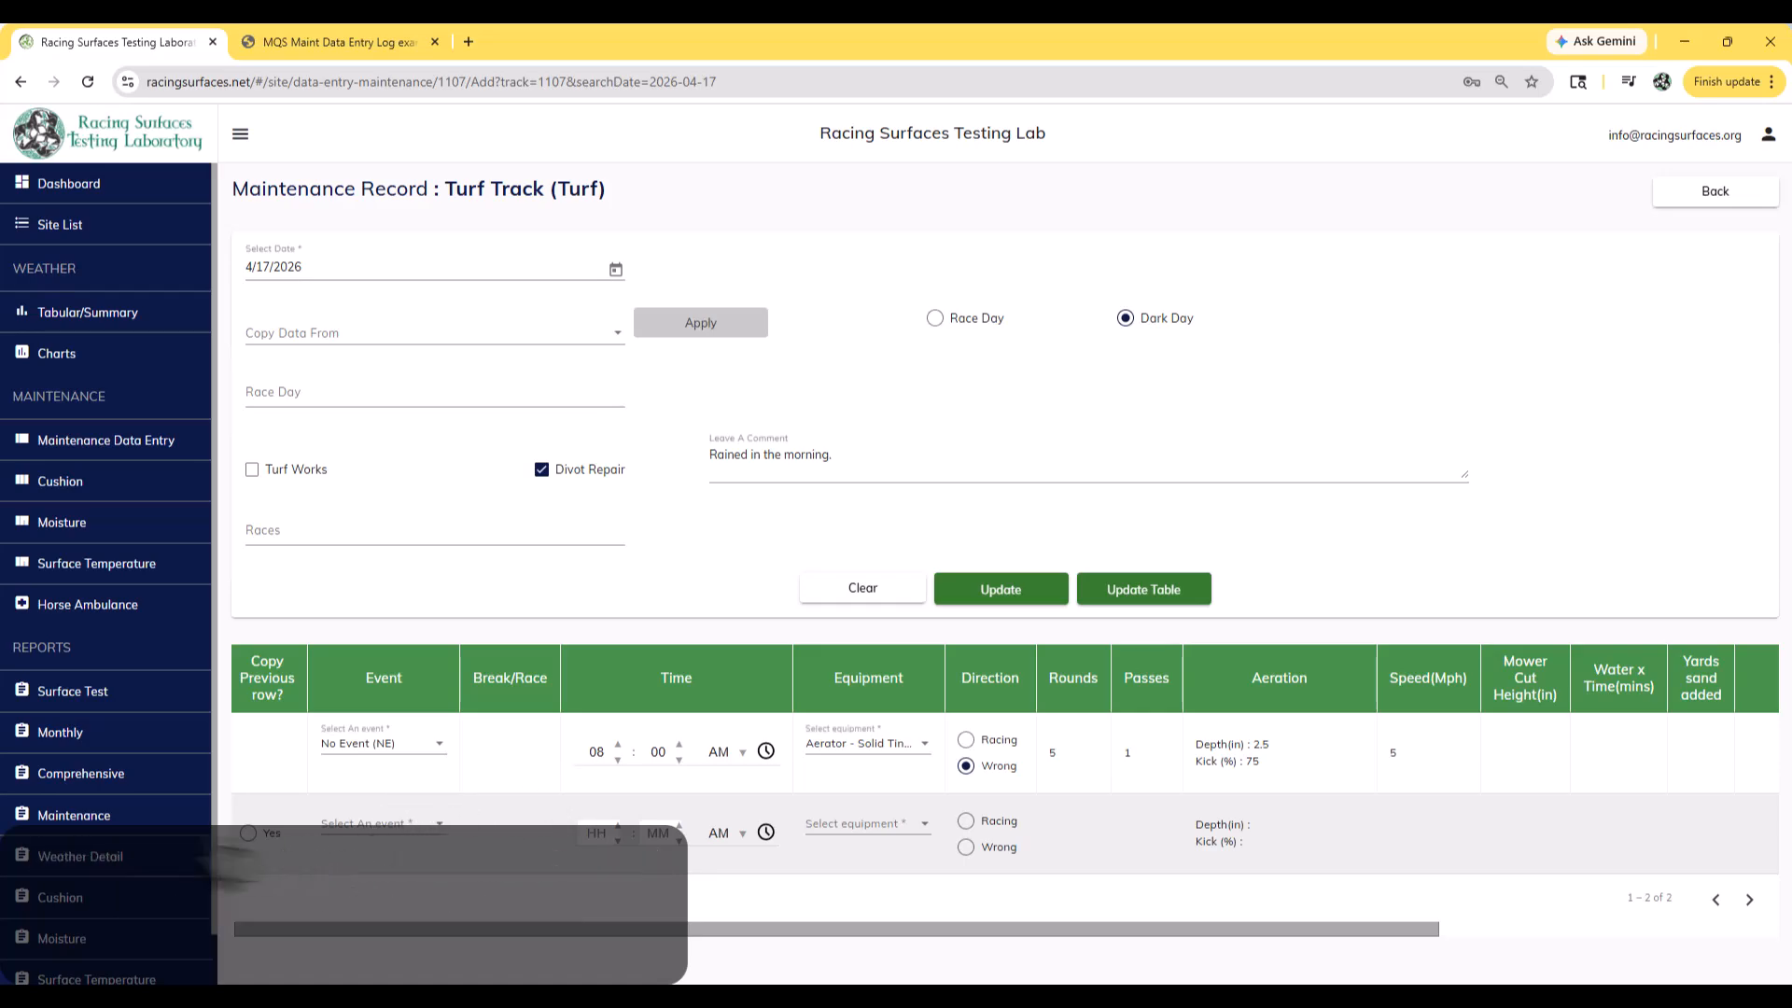
left_click(248, 832)
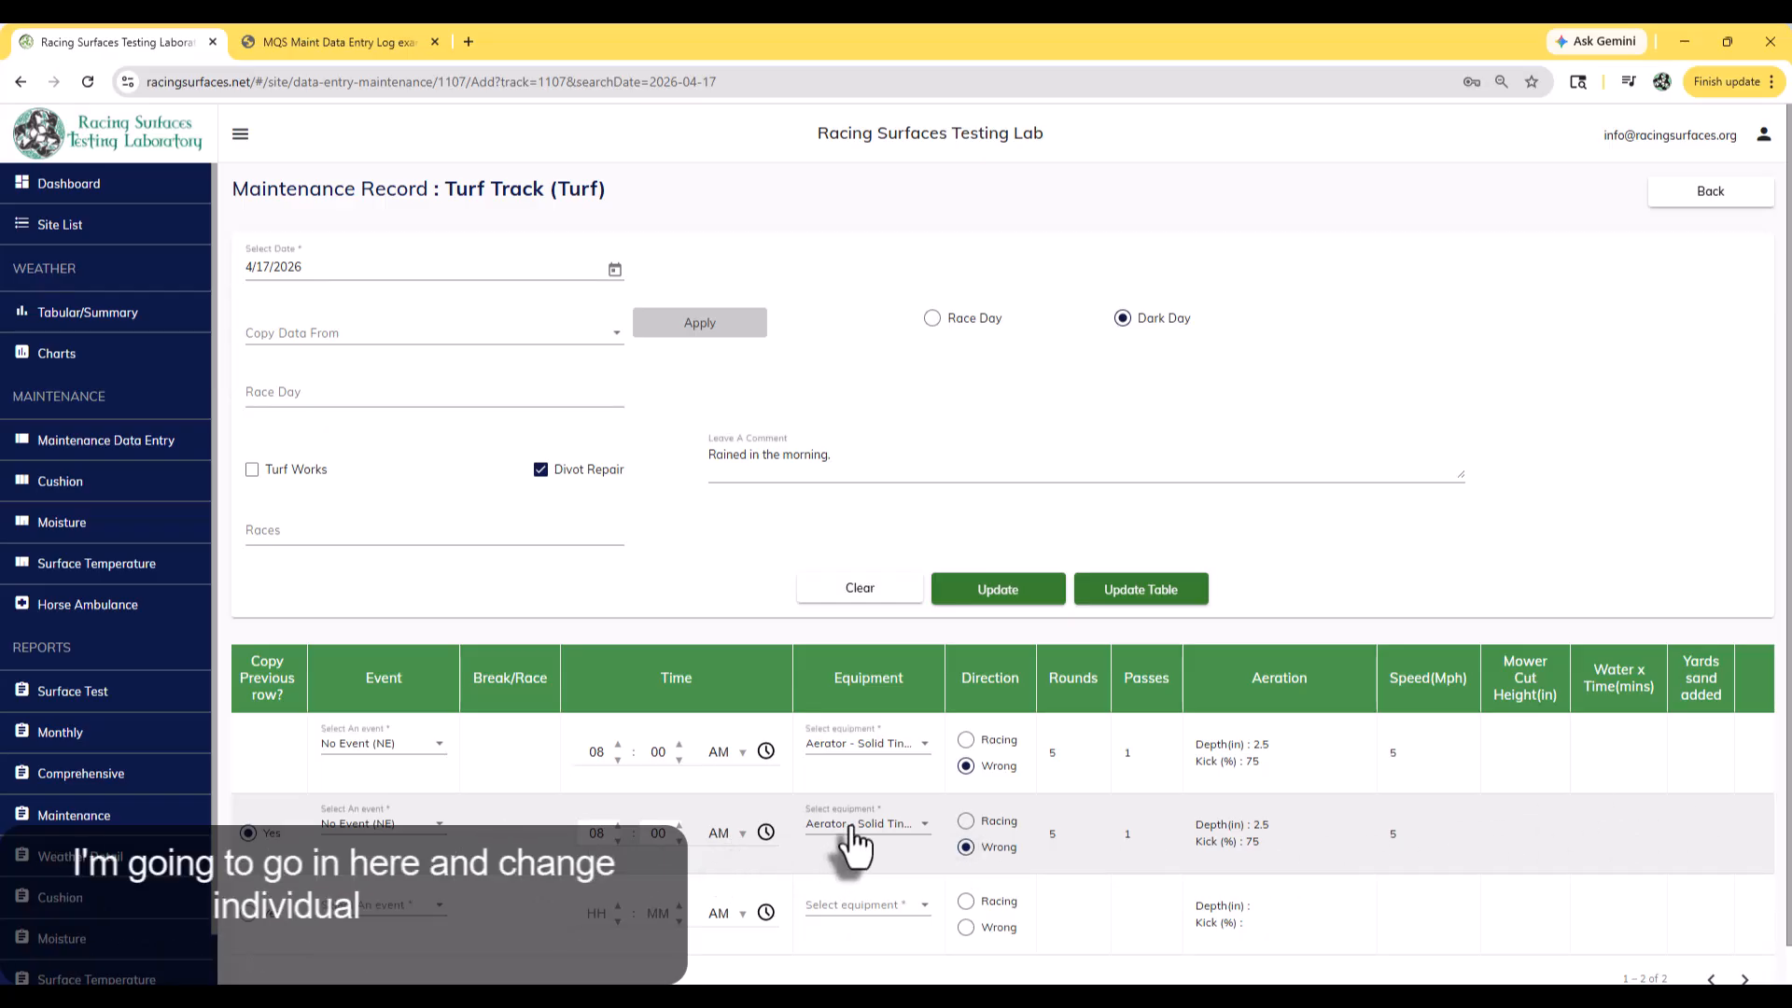
Set the second row's time to 11:00 AM and its equipment to 5910 Mower (5M).
left_click(765, 832)
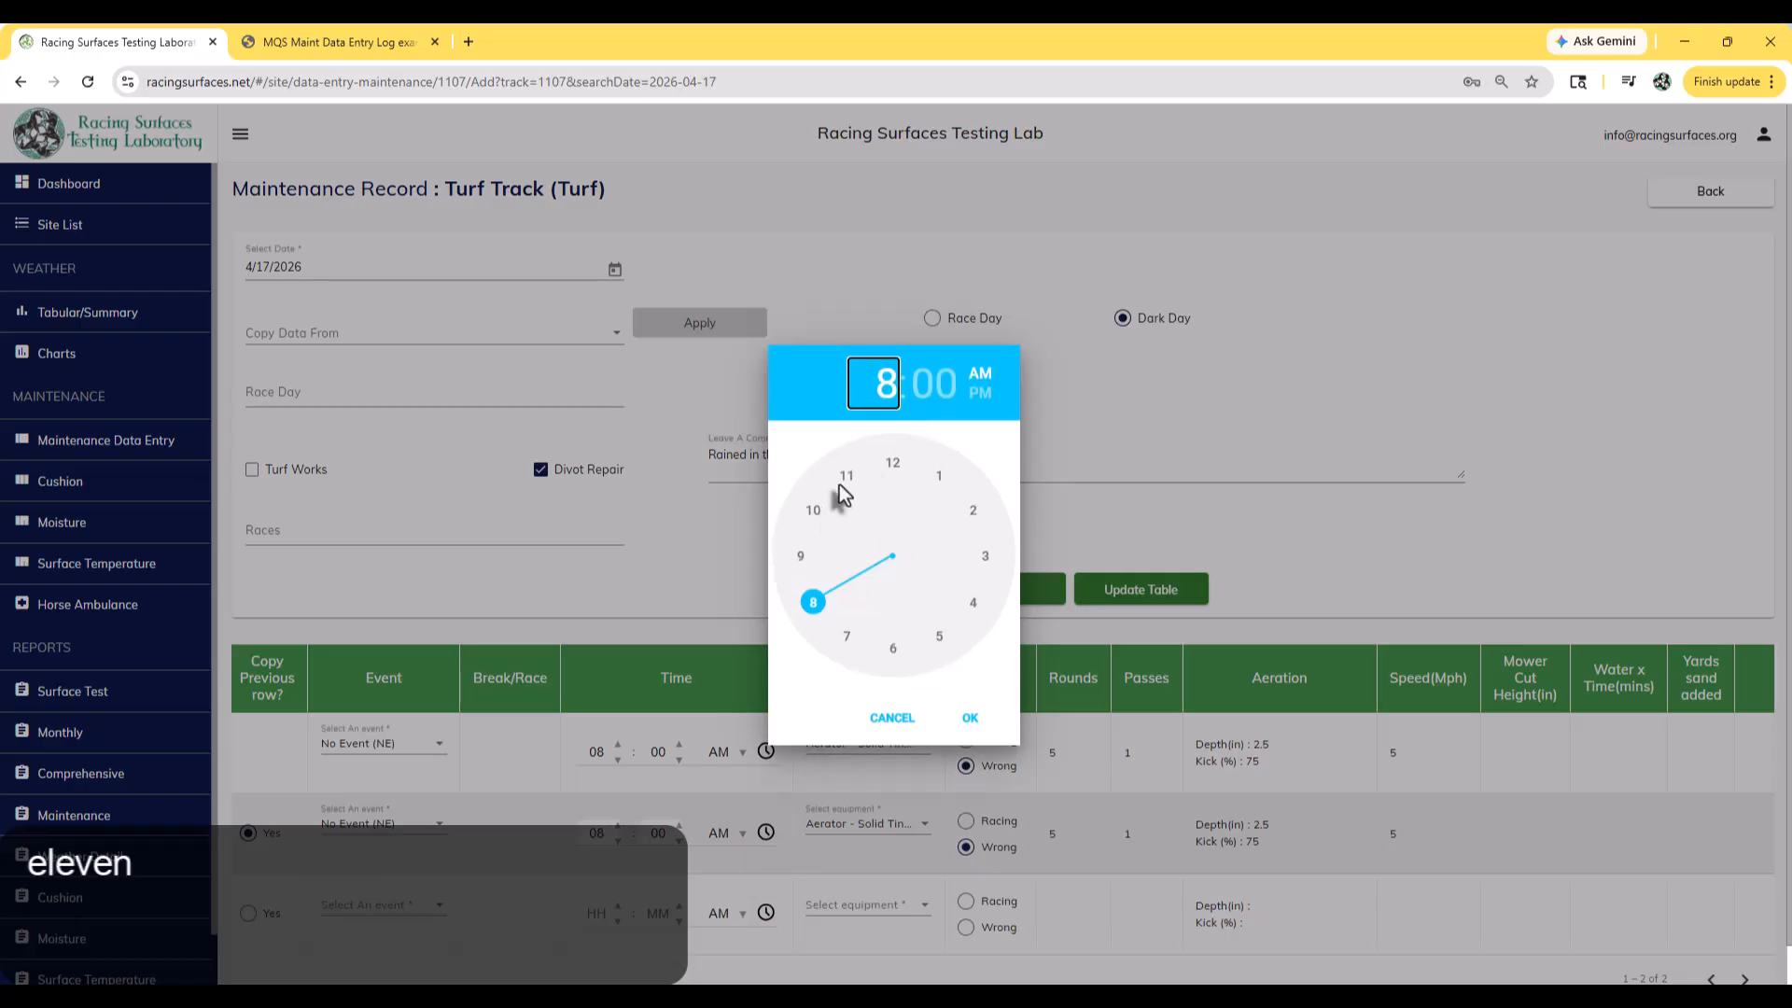
left_click(846, 475)
left_click(971, 719)
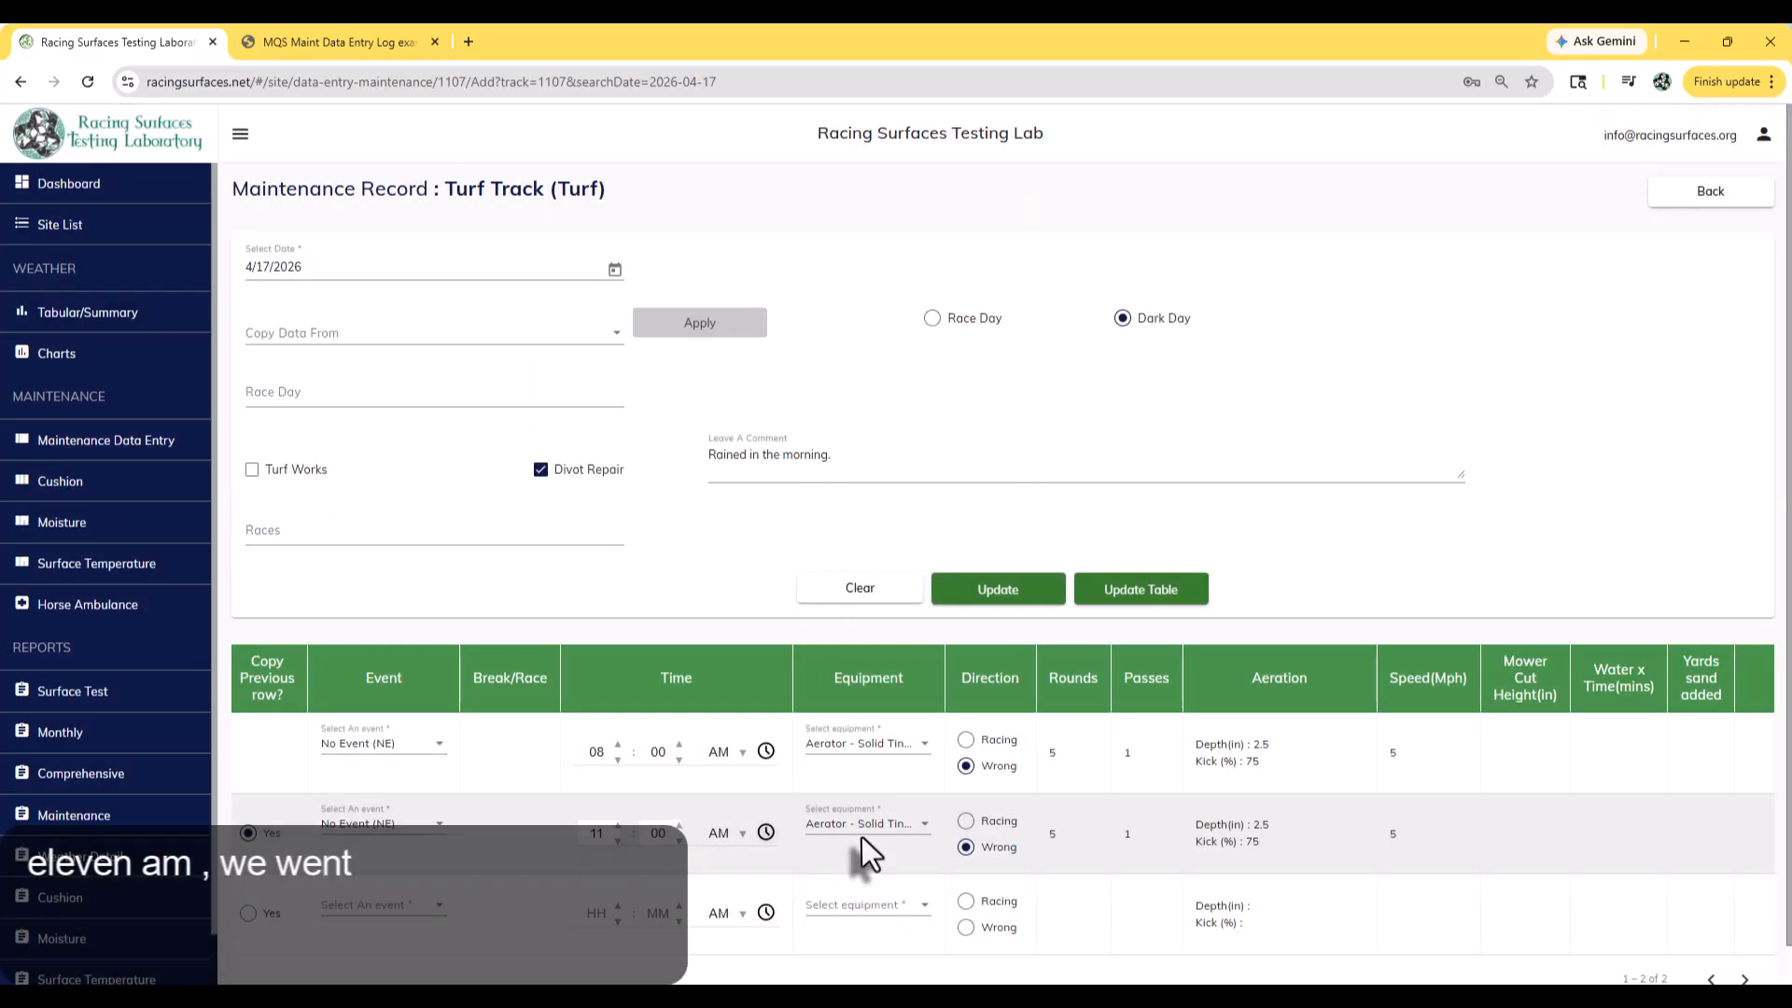
left_click(863, 831)
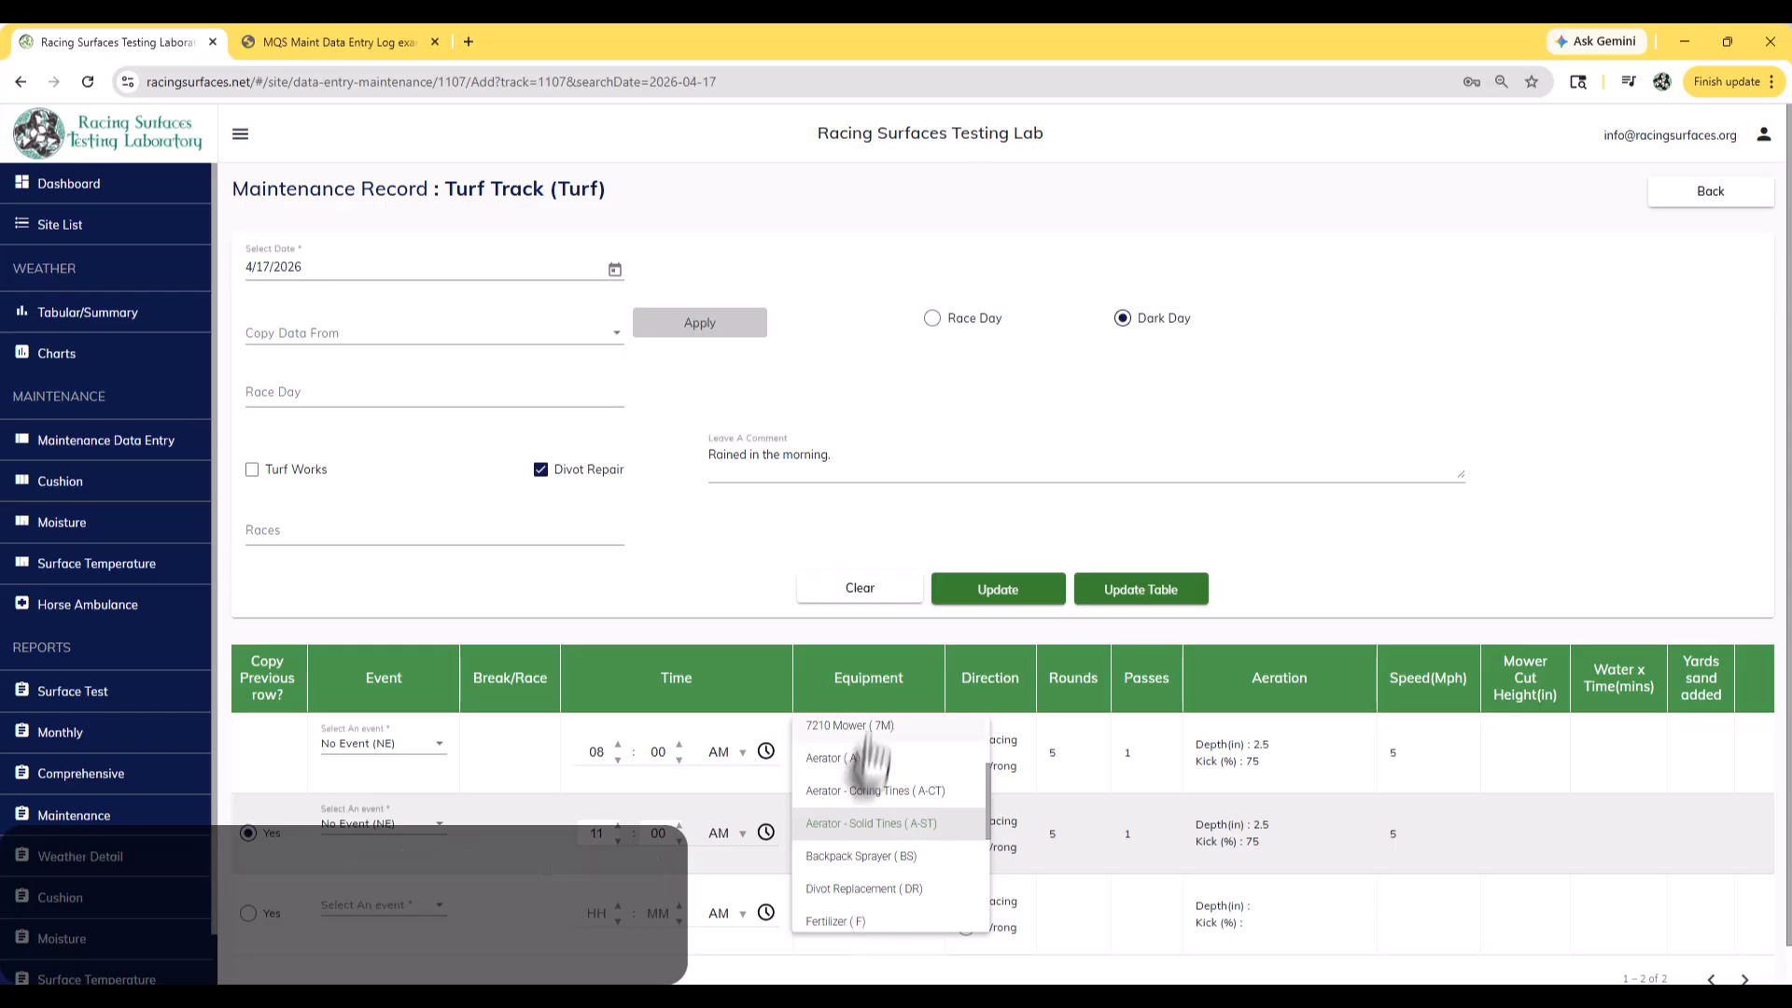
scroll(854, 903, "down", 5)
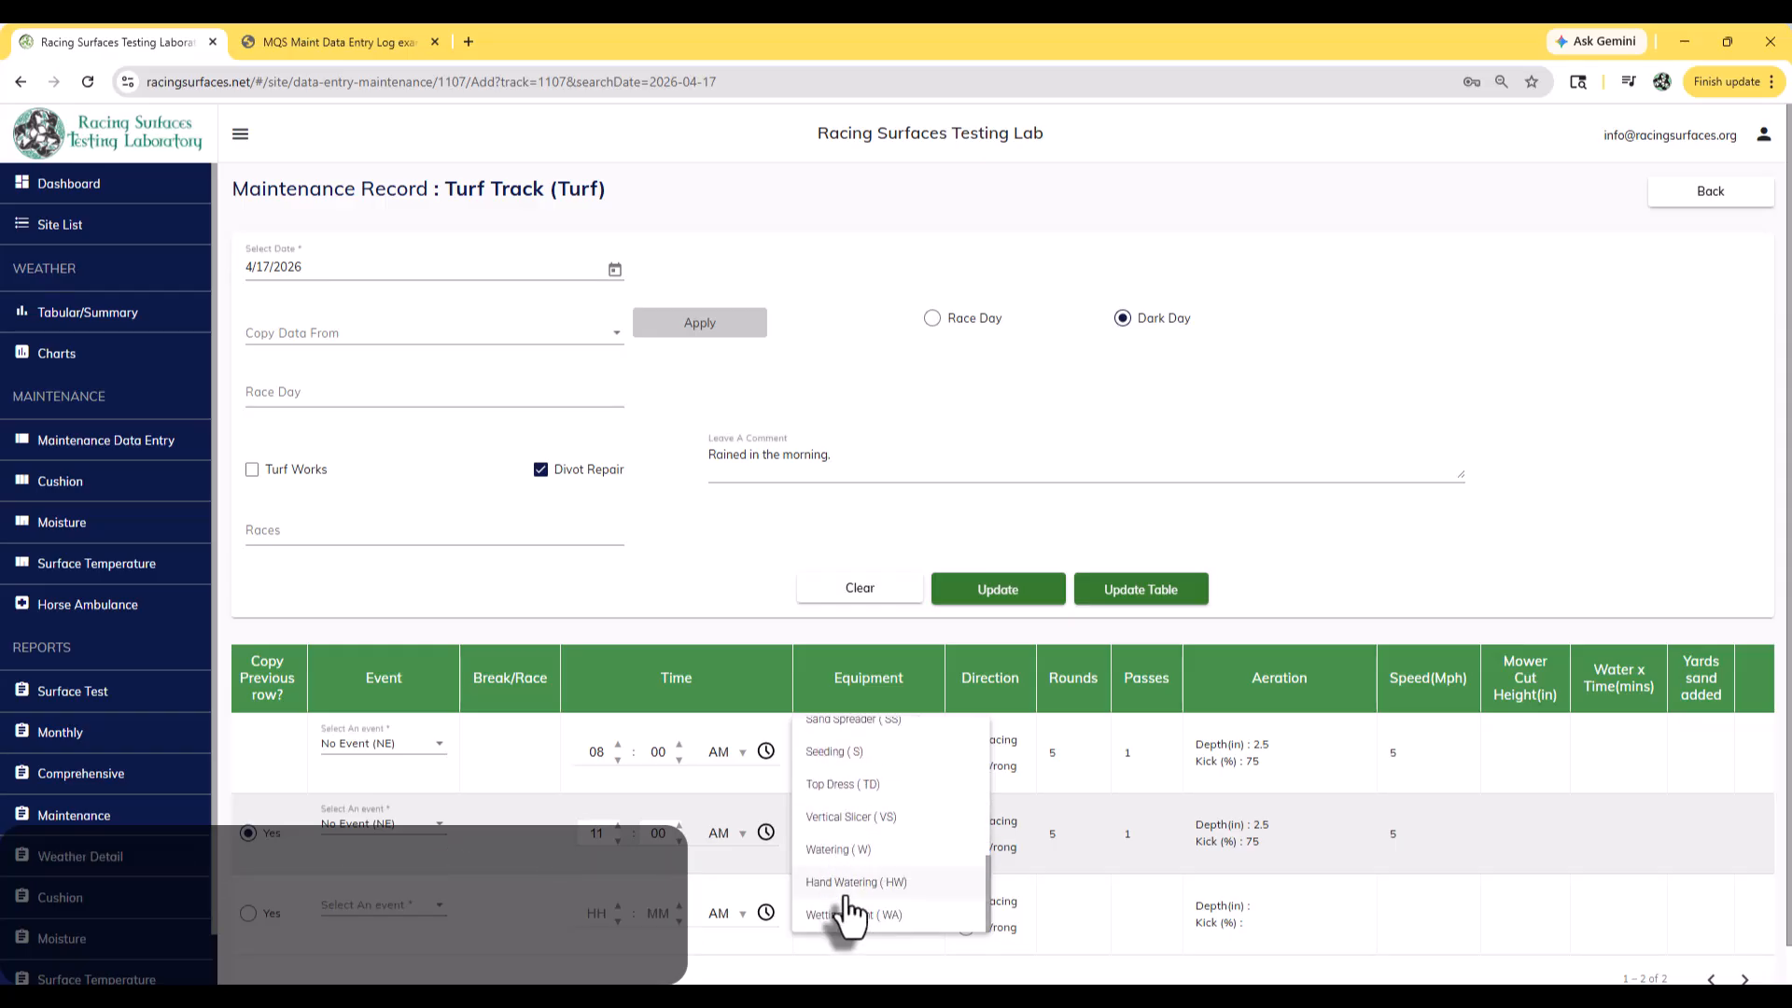
scroll(845, 910, "up", 5)
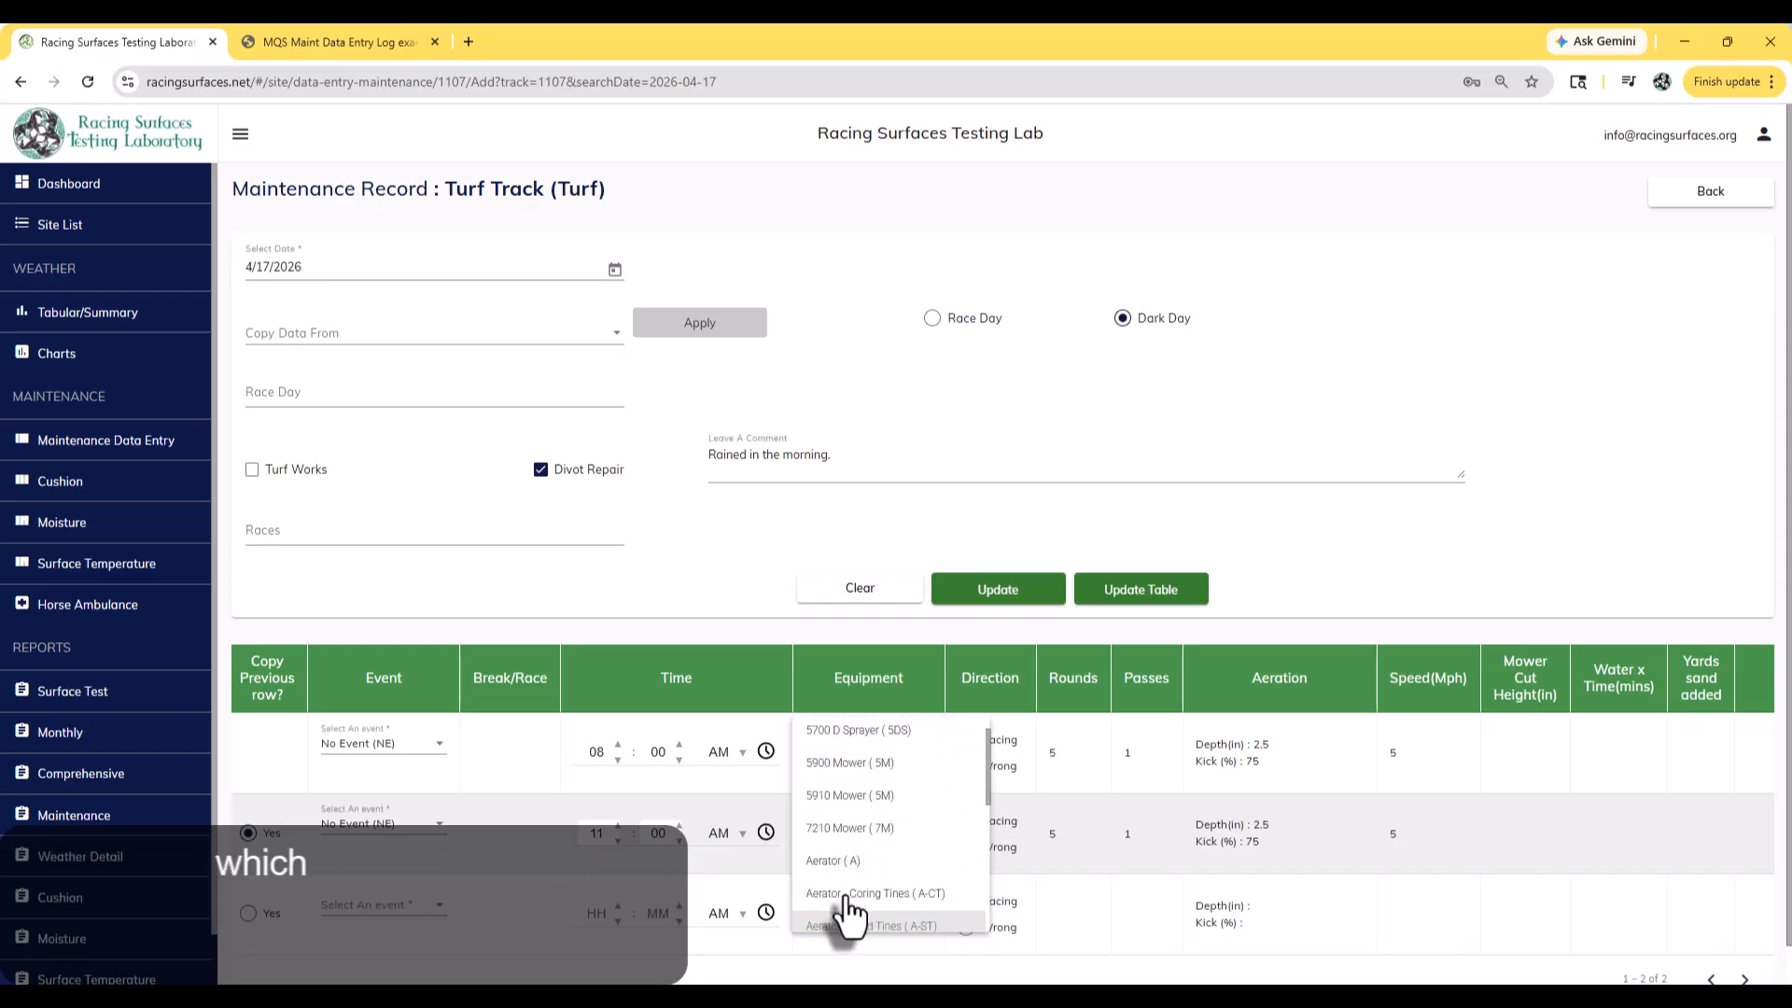
left_click(878, 797)
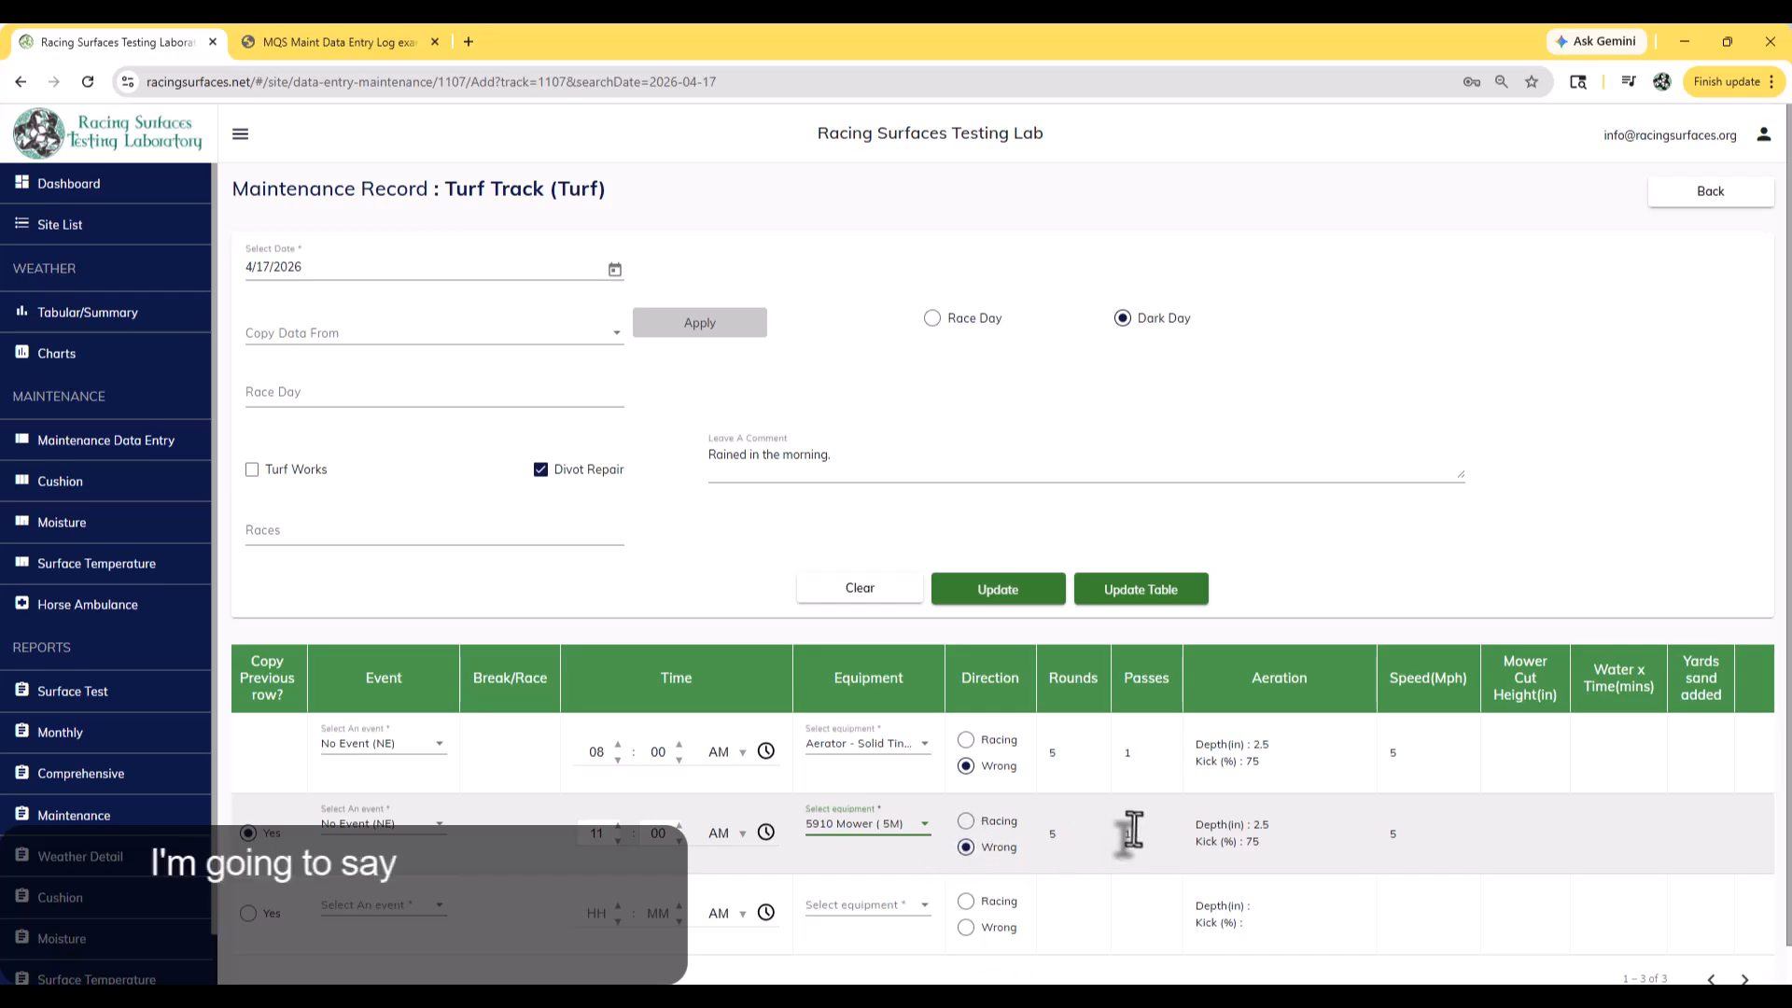
Set the second row's passes to 2 and clear its aeration depth and kick values.
left_click(1116, 845)
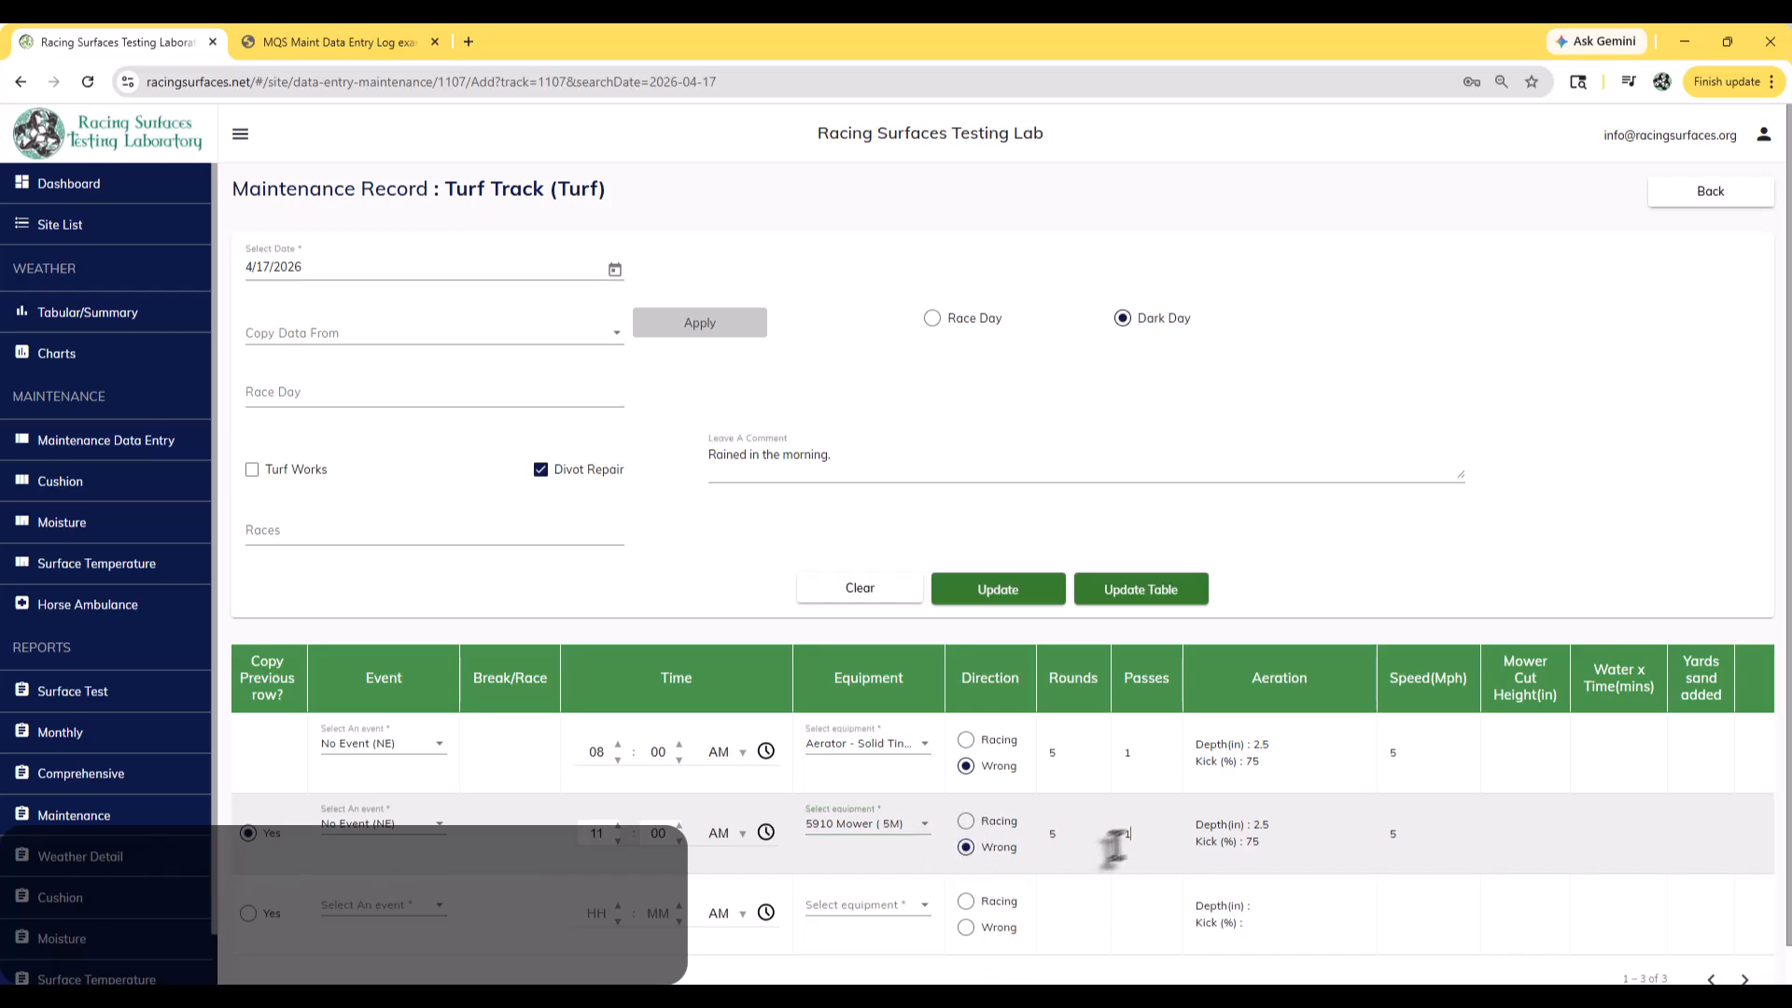
type("2")
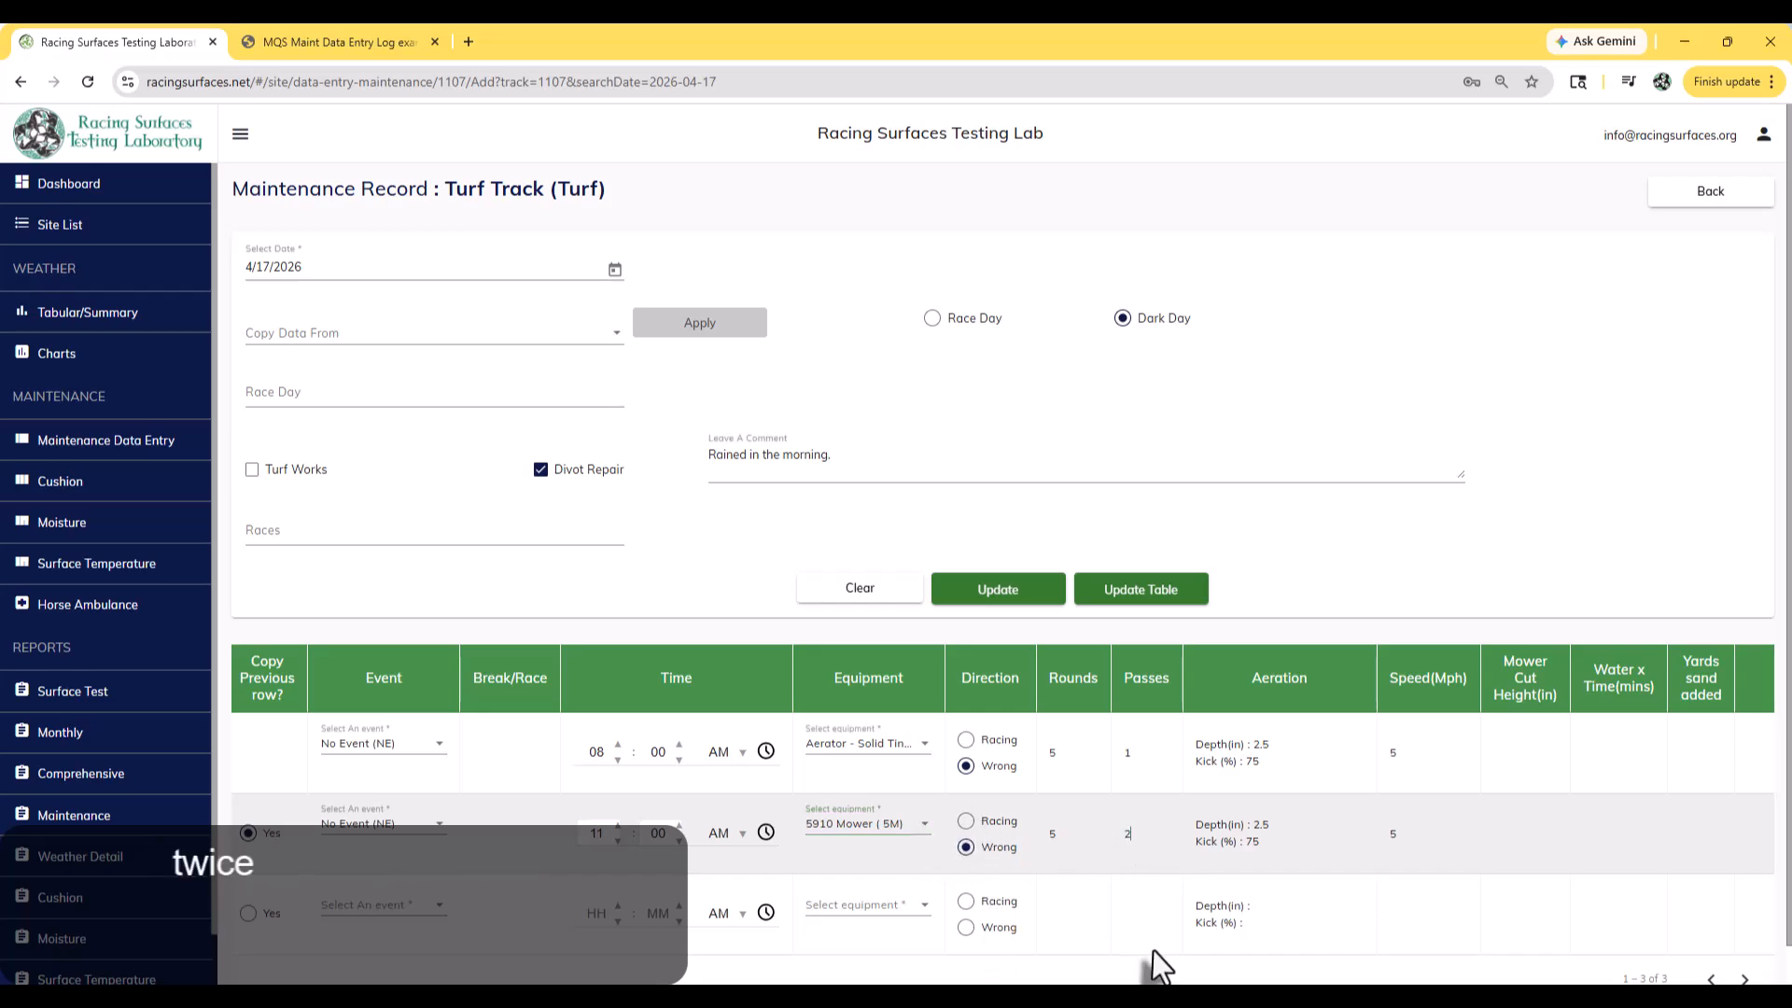
key("BackSpace")
key("BackSpace")
key("BackSpace")
left_click(1291, 845)
key("BackSpace")
key("BackSpace")
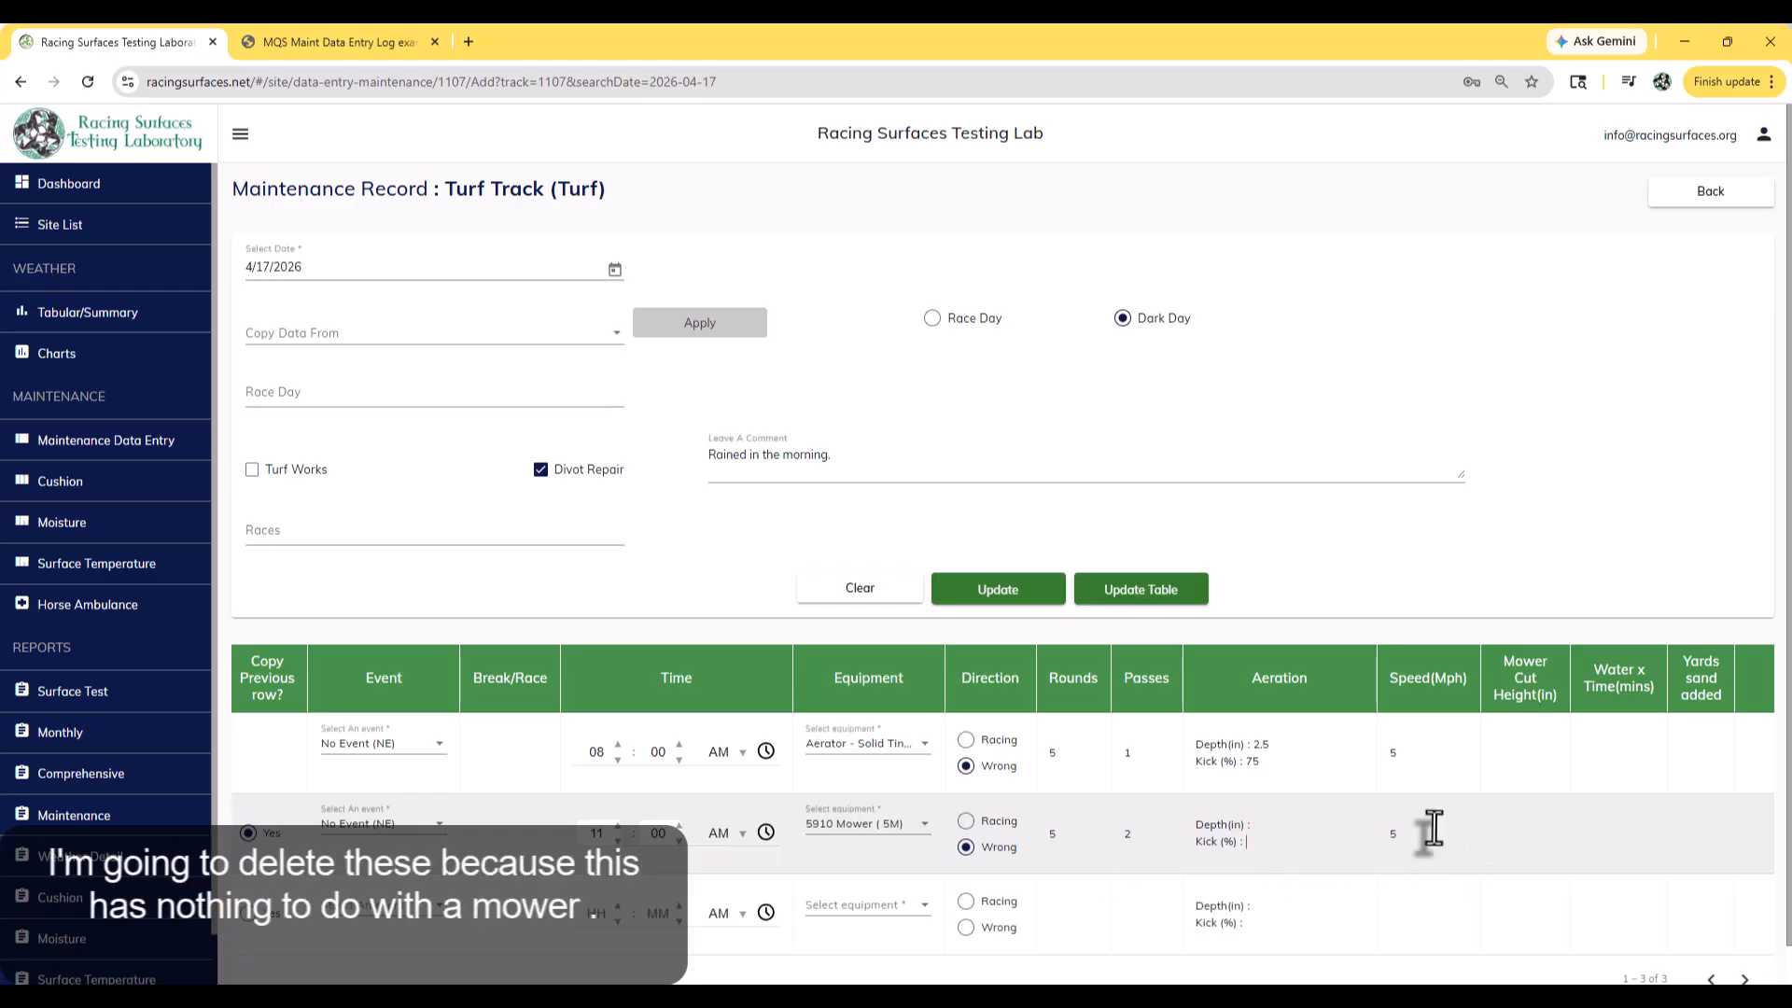
Enter a speed of 3.5 mph and a mower cut height of 5.5 in for the second row, and save the event table.
key("BackSpace")
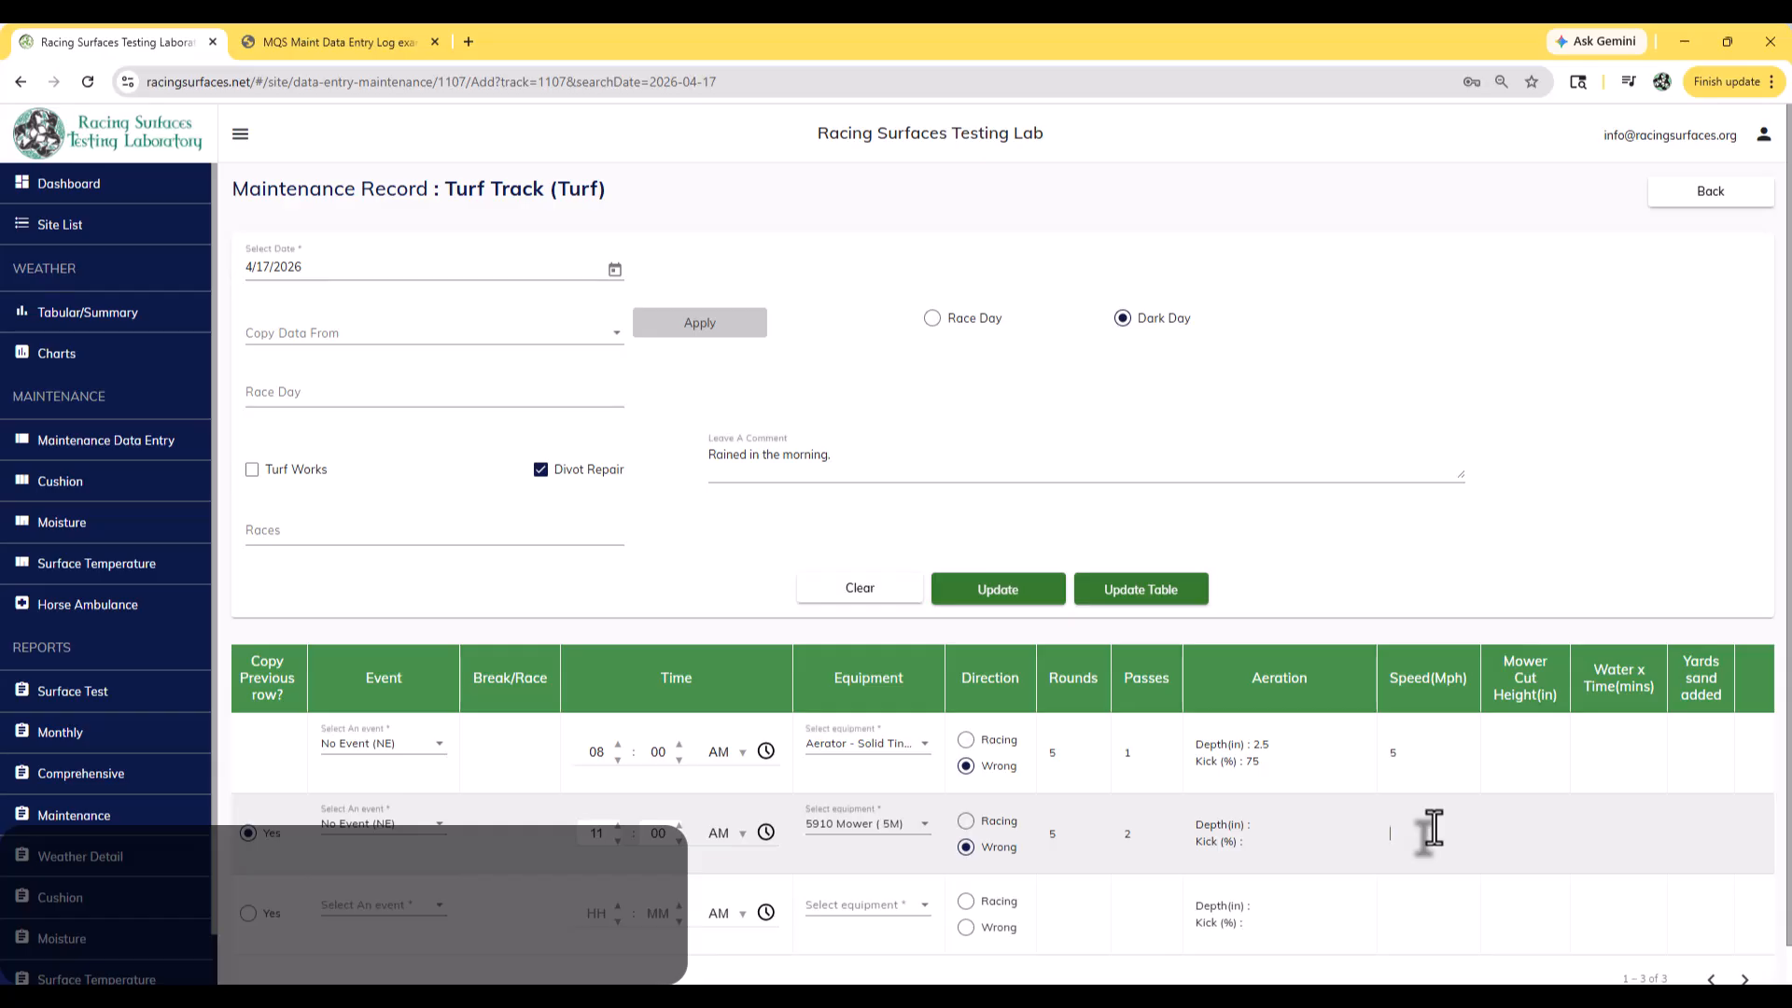
type("3.5")
scroll(1000, 889, "down", 2)
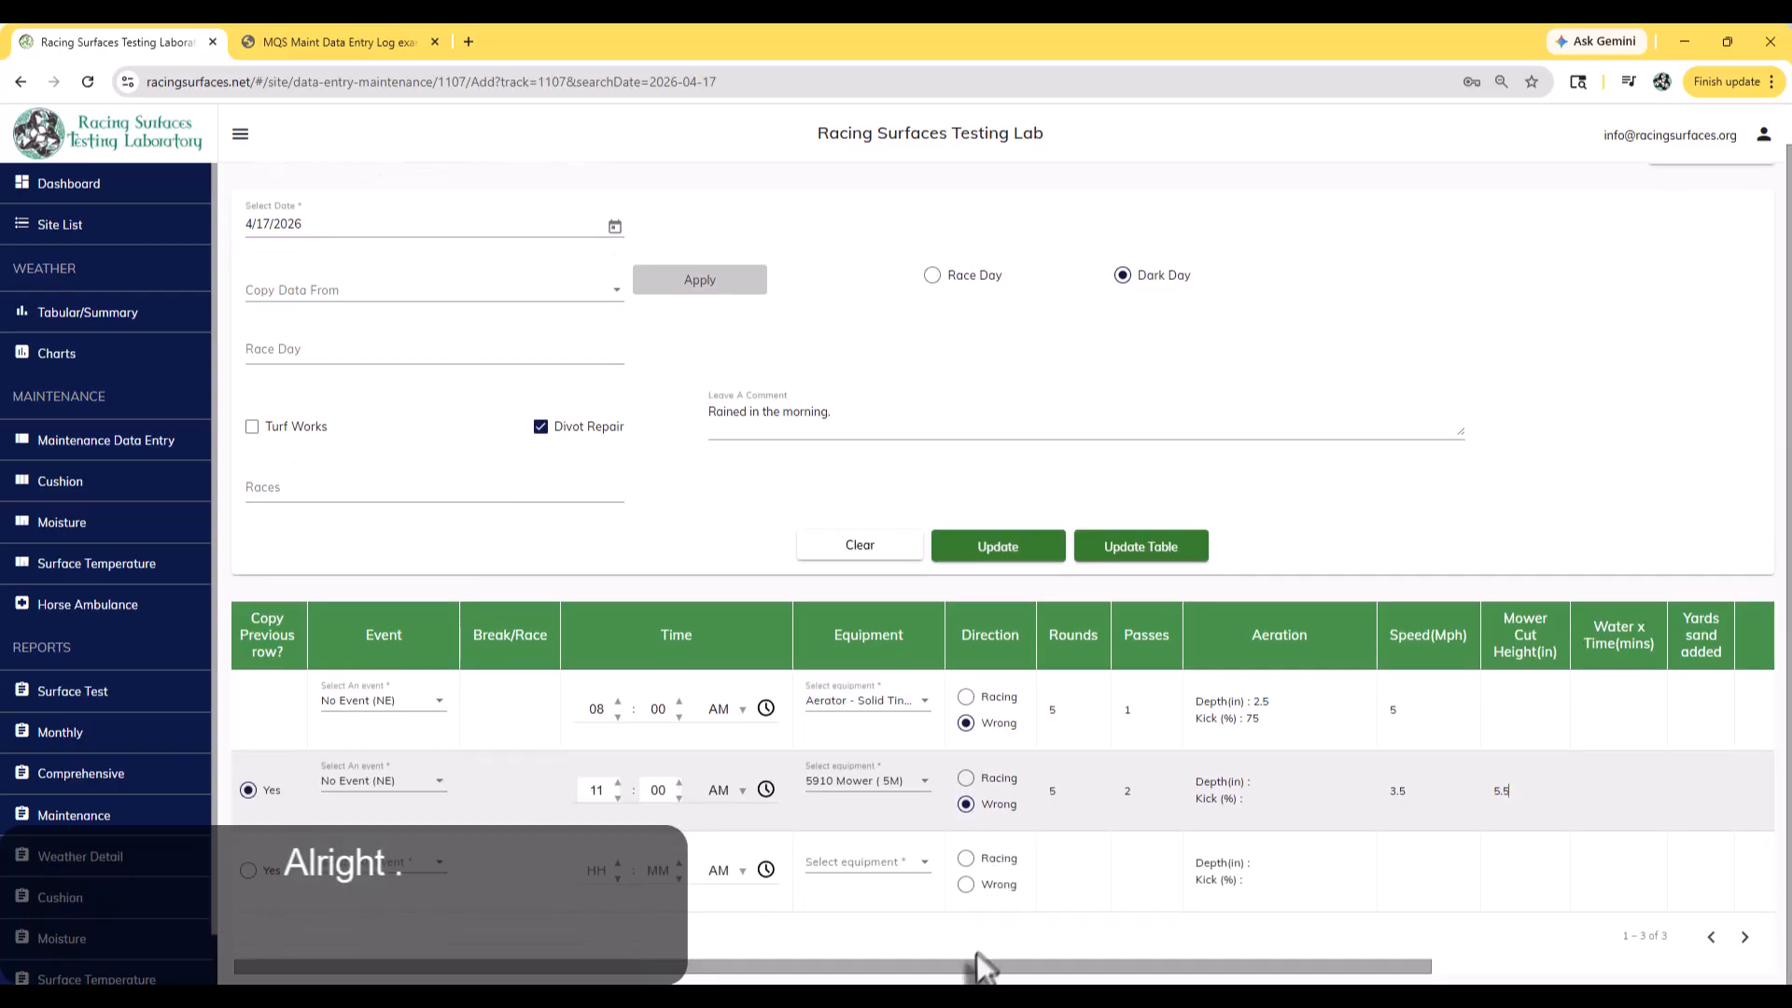
left_click_drag(964, 970, 1226, 977)
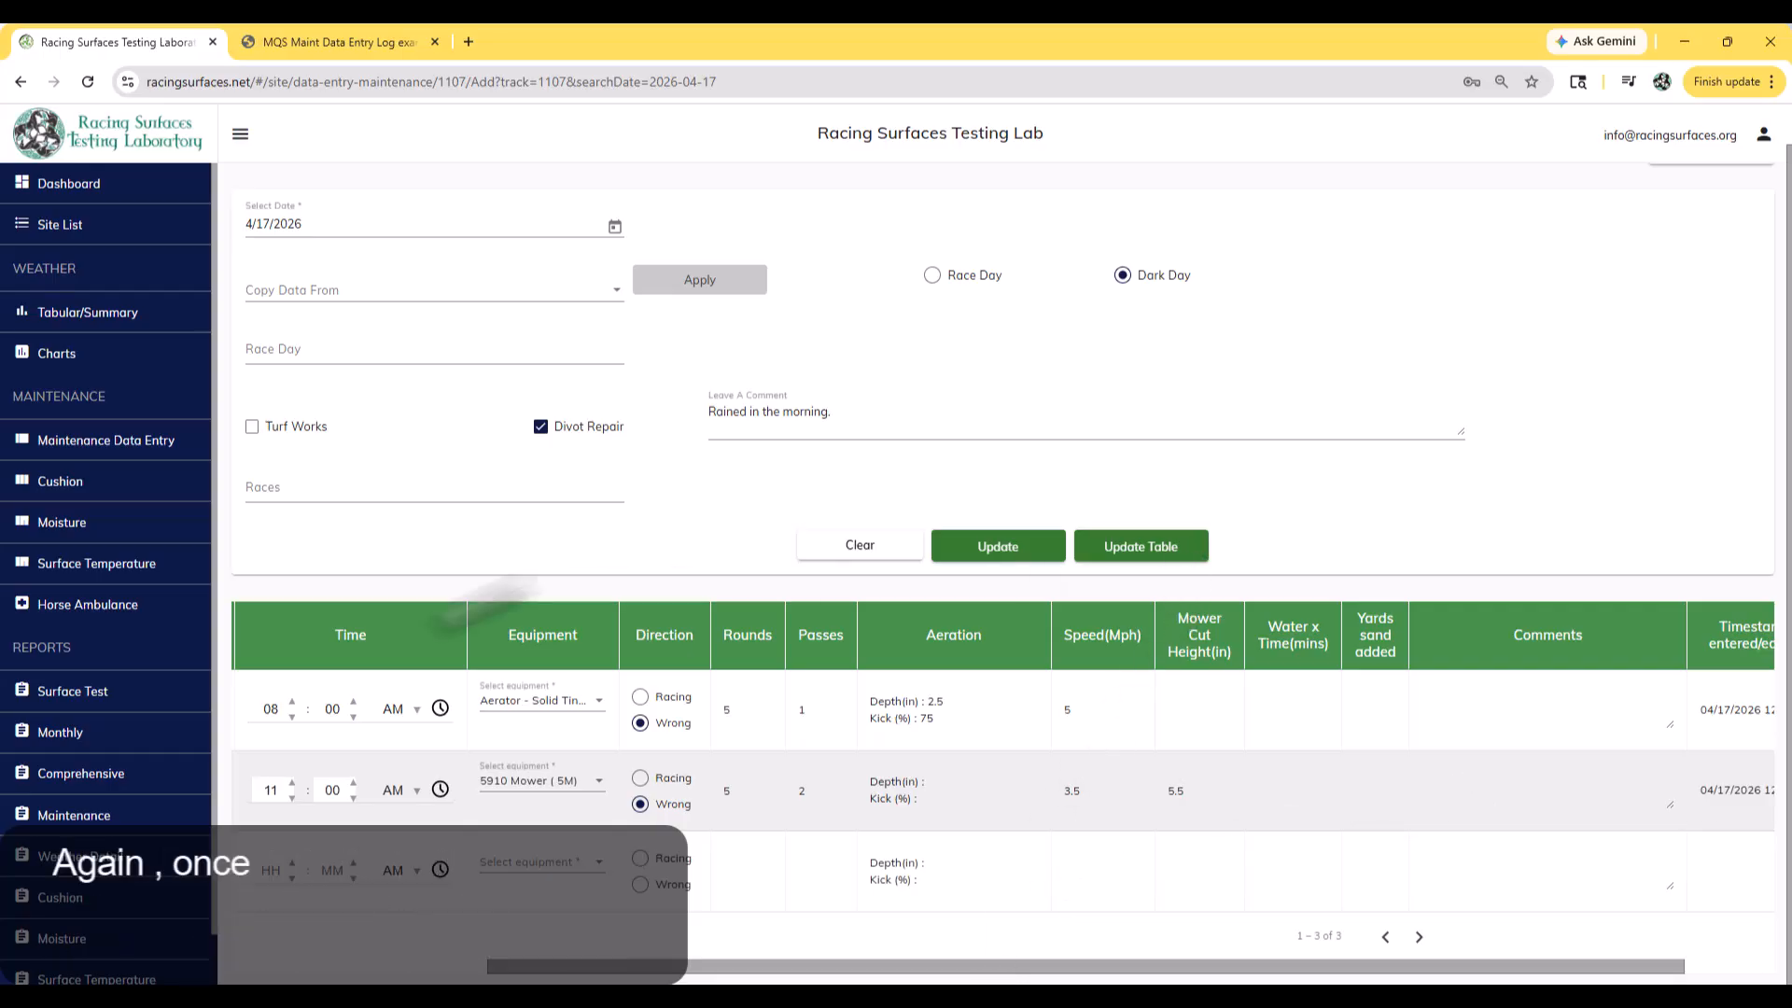
left_click(1139, 553)
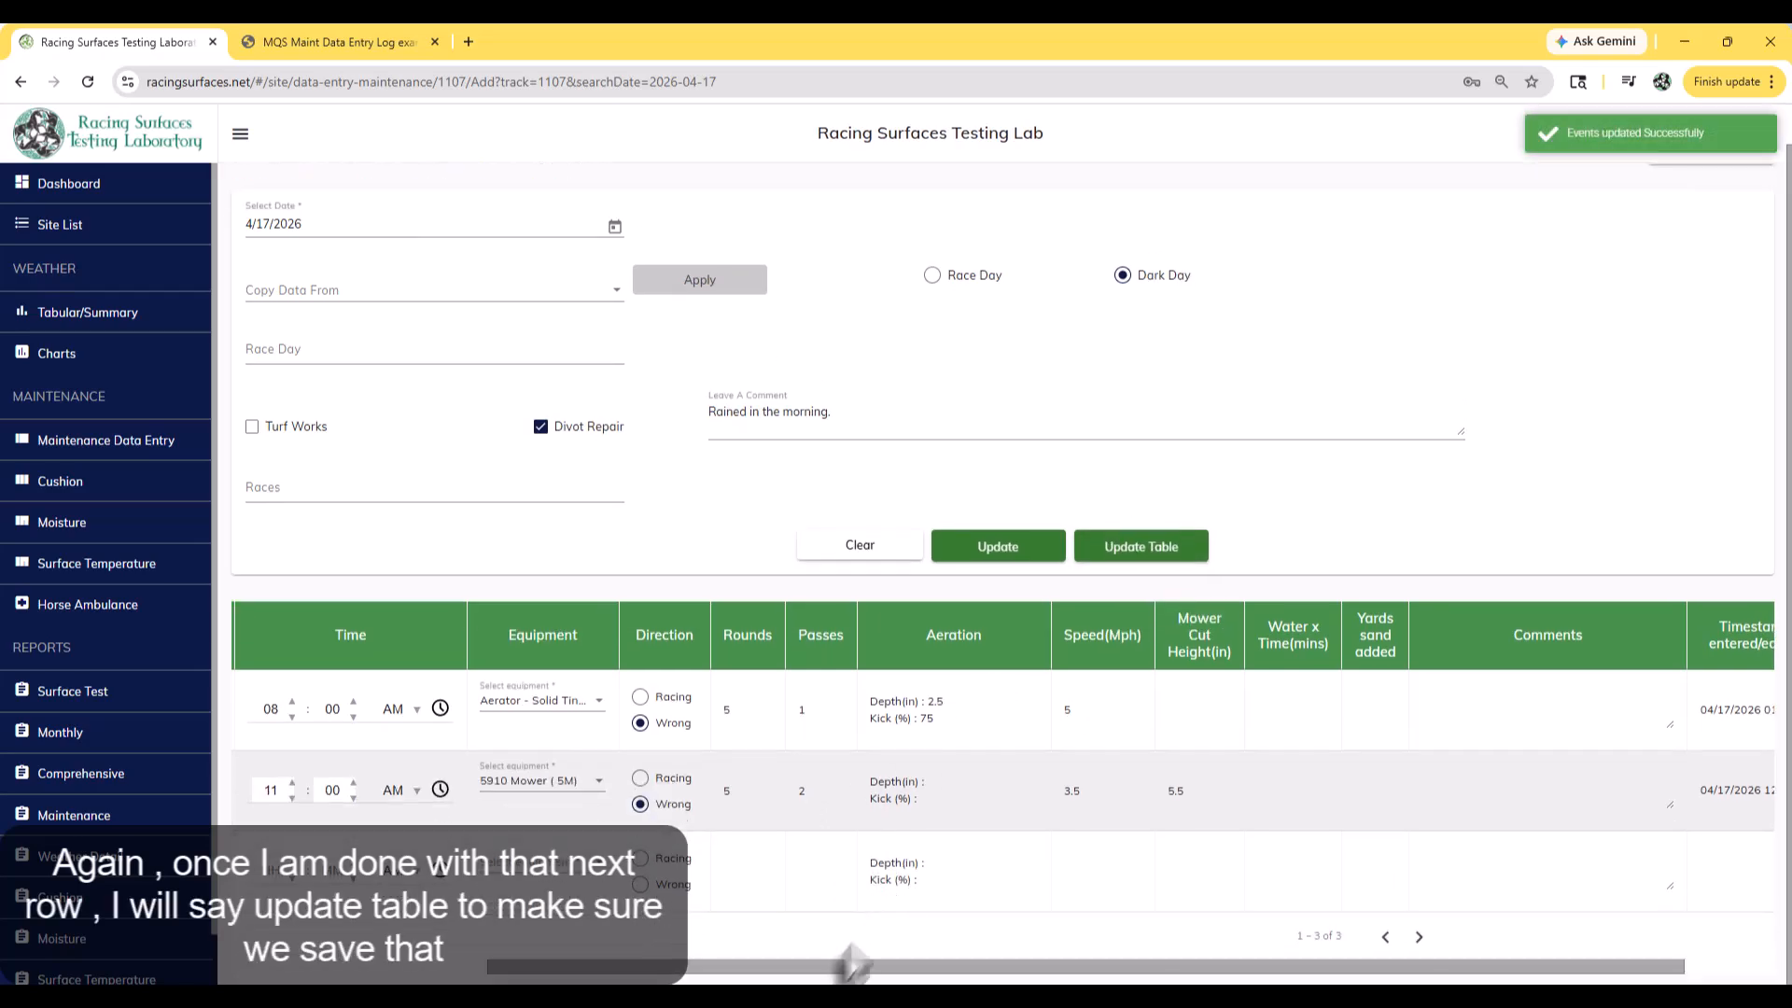
Set the third row's time to 06:00 PM and its event to No Event (NE).
left_click_drag(844, 967, 518, 952)
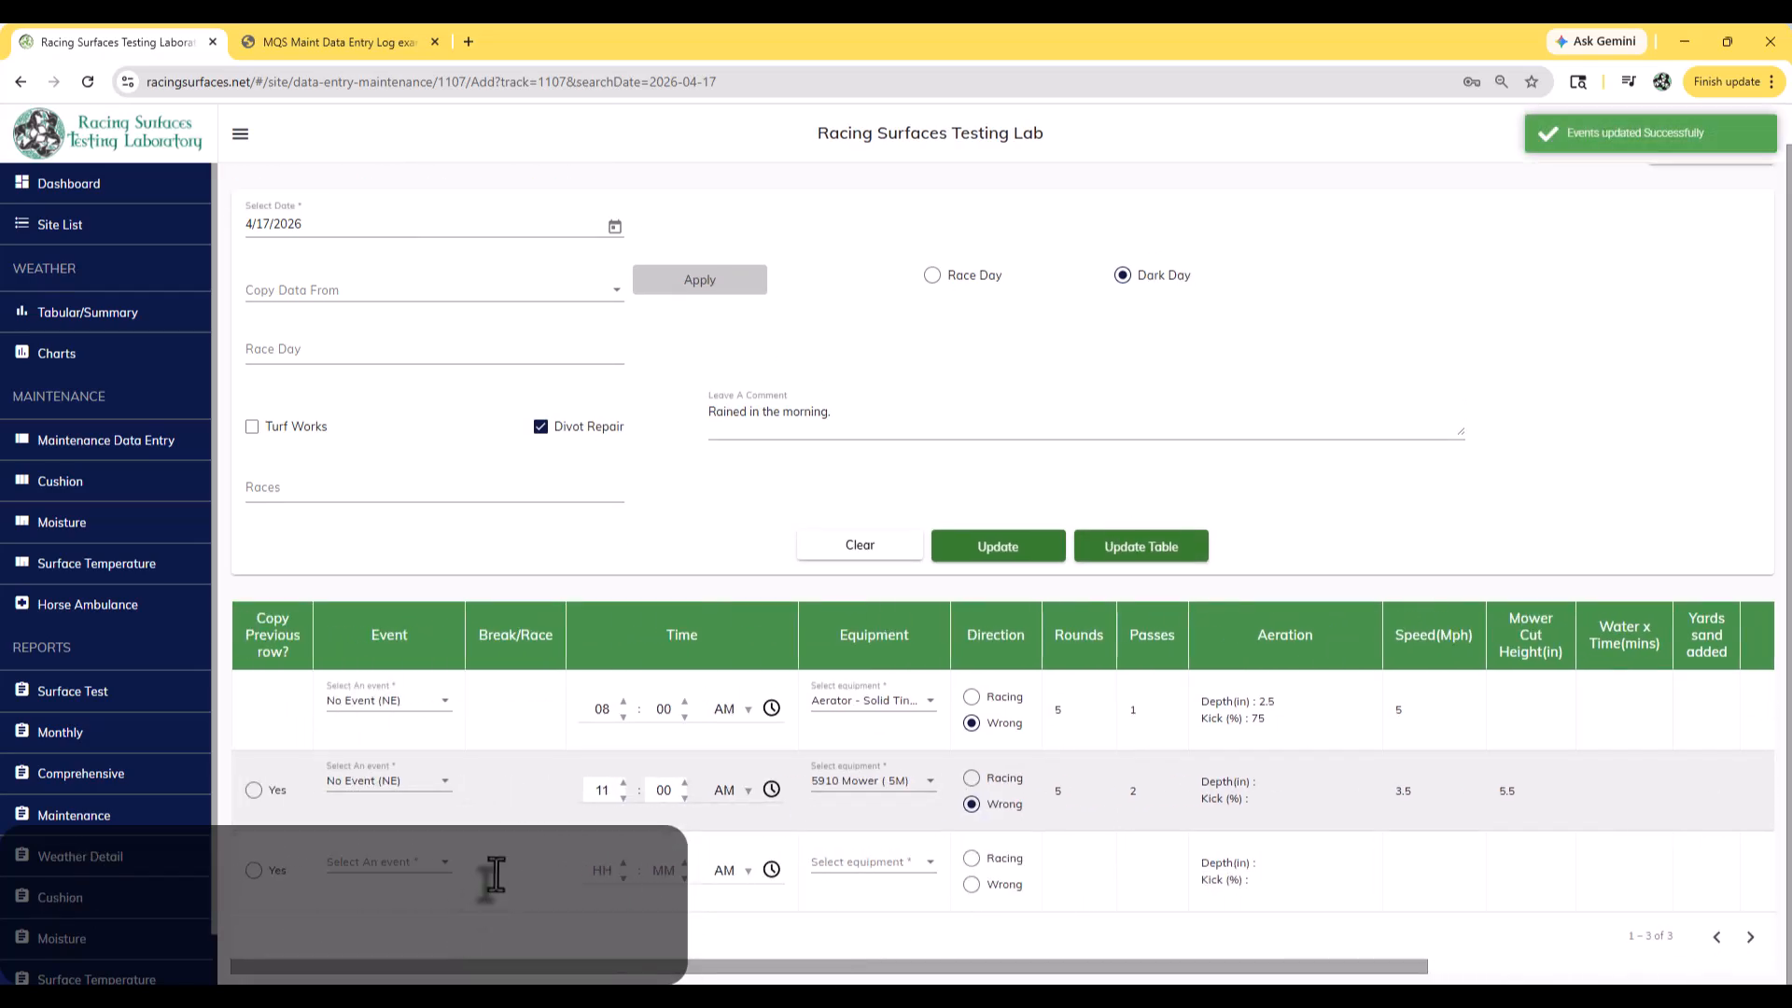
left_click(771, 870)
left_click(893, 648)
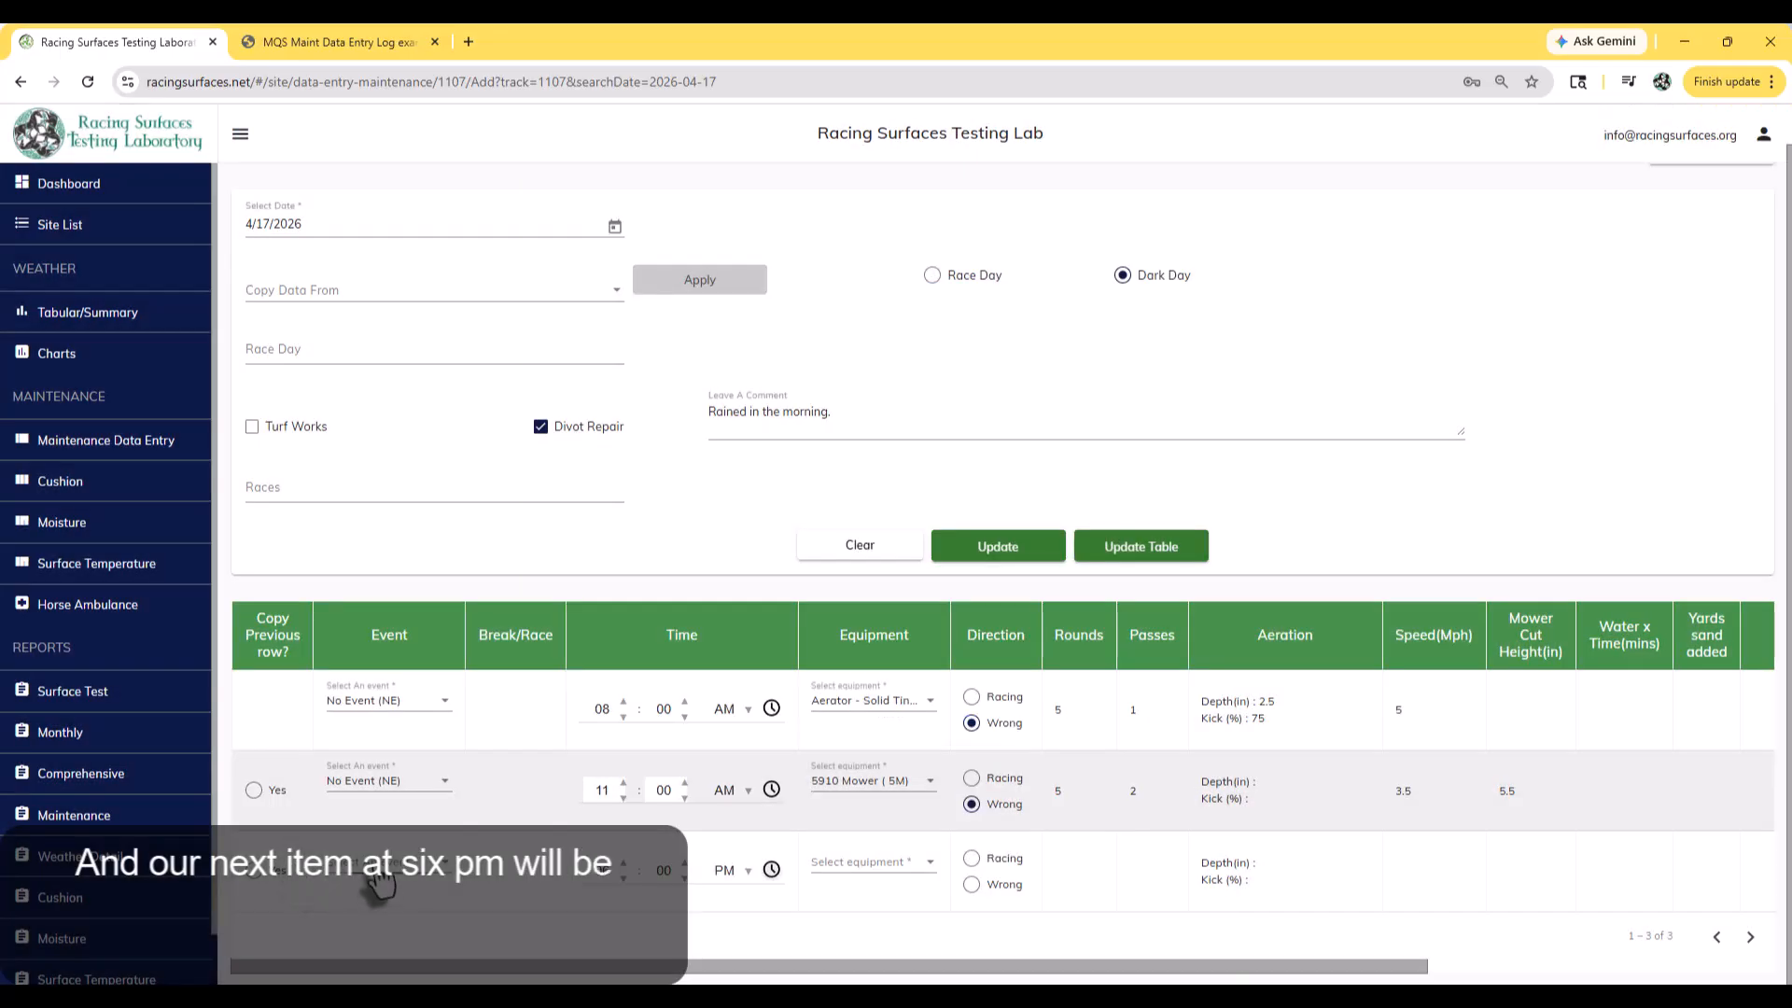
left_click(378, 866)
left_click(380, 861)
Set the third row's equipment to Watering (W) with a water time of 35 minutes, and save the event table.
left_click(901, 863)
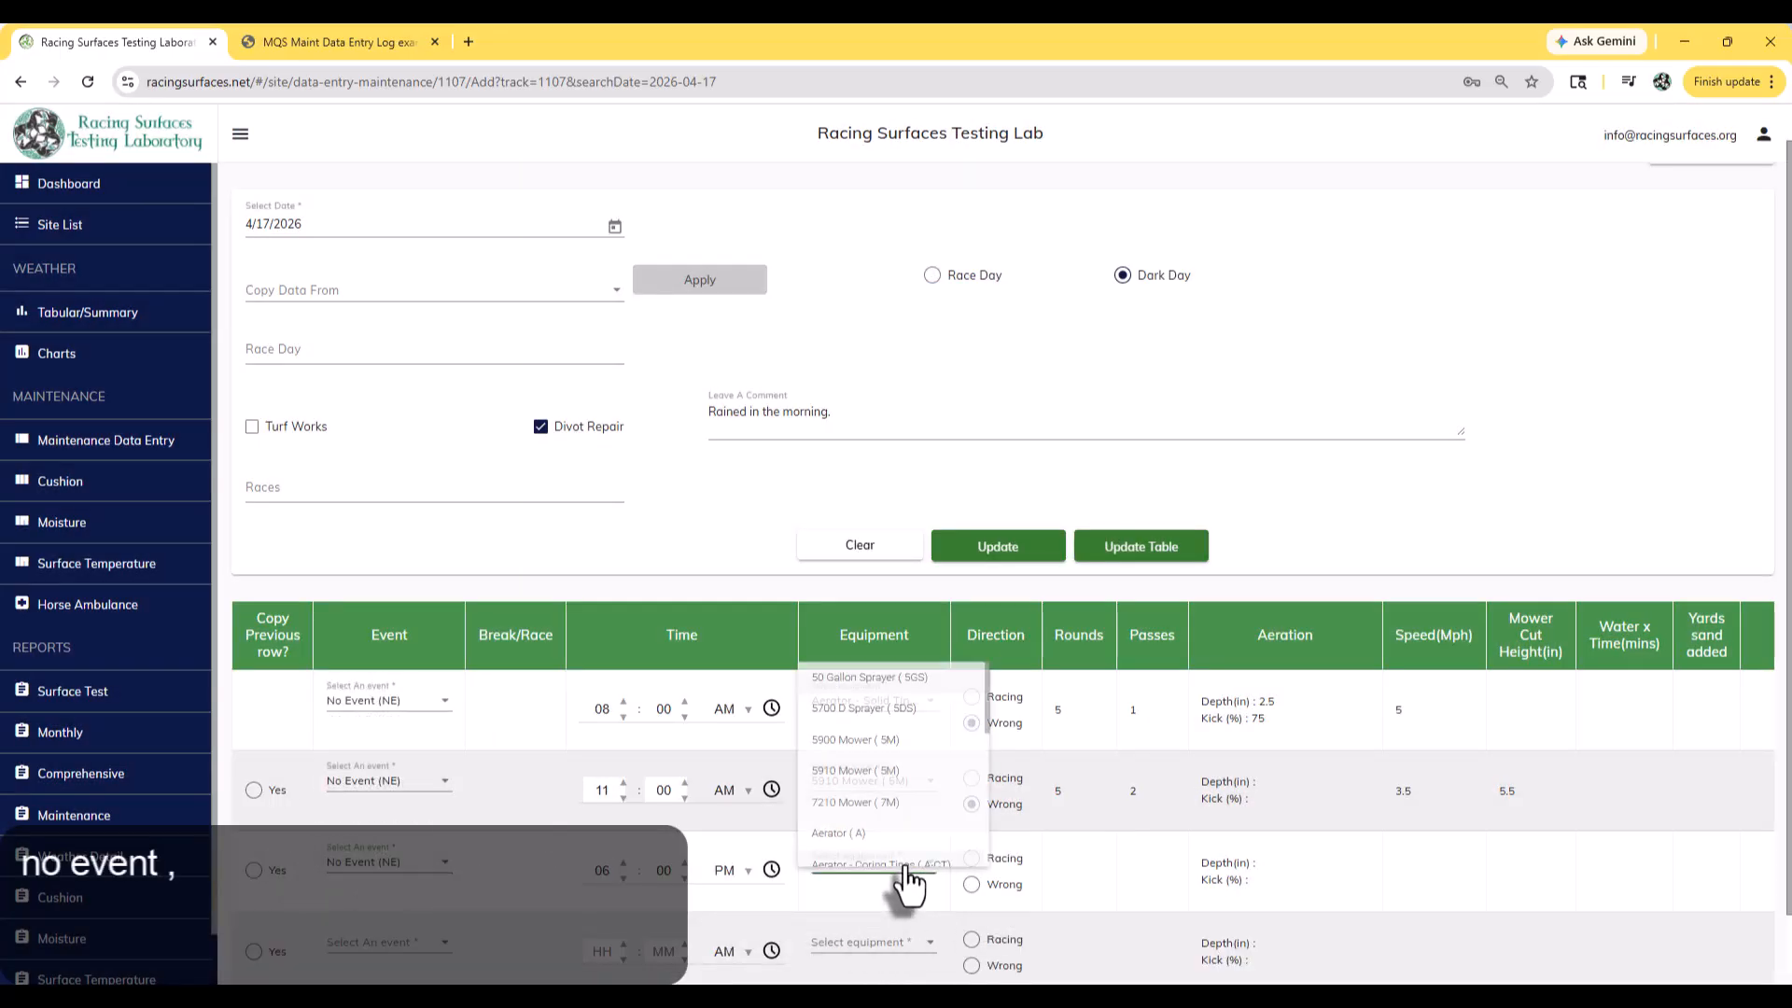
scroll(913, 845, "down", 5)
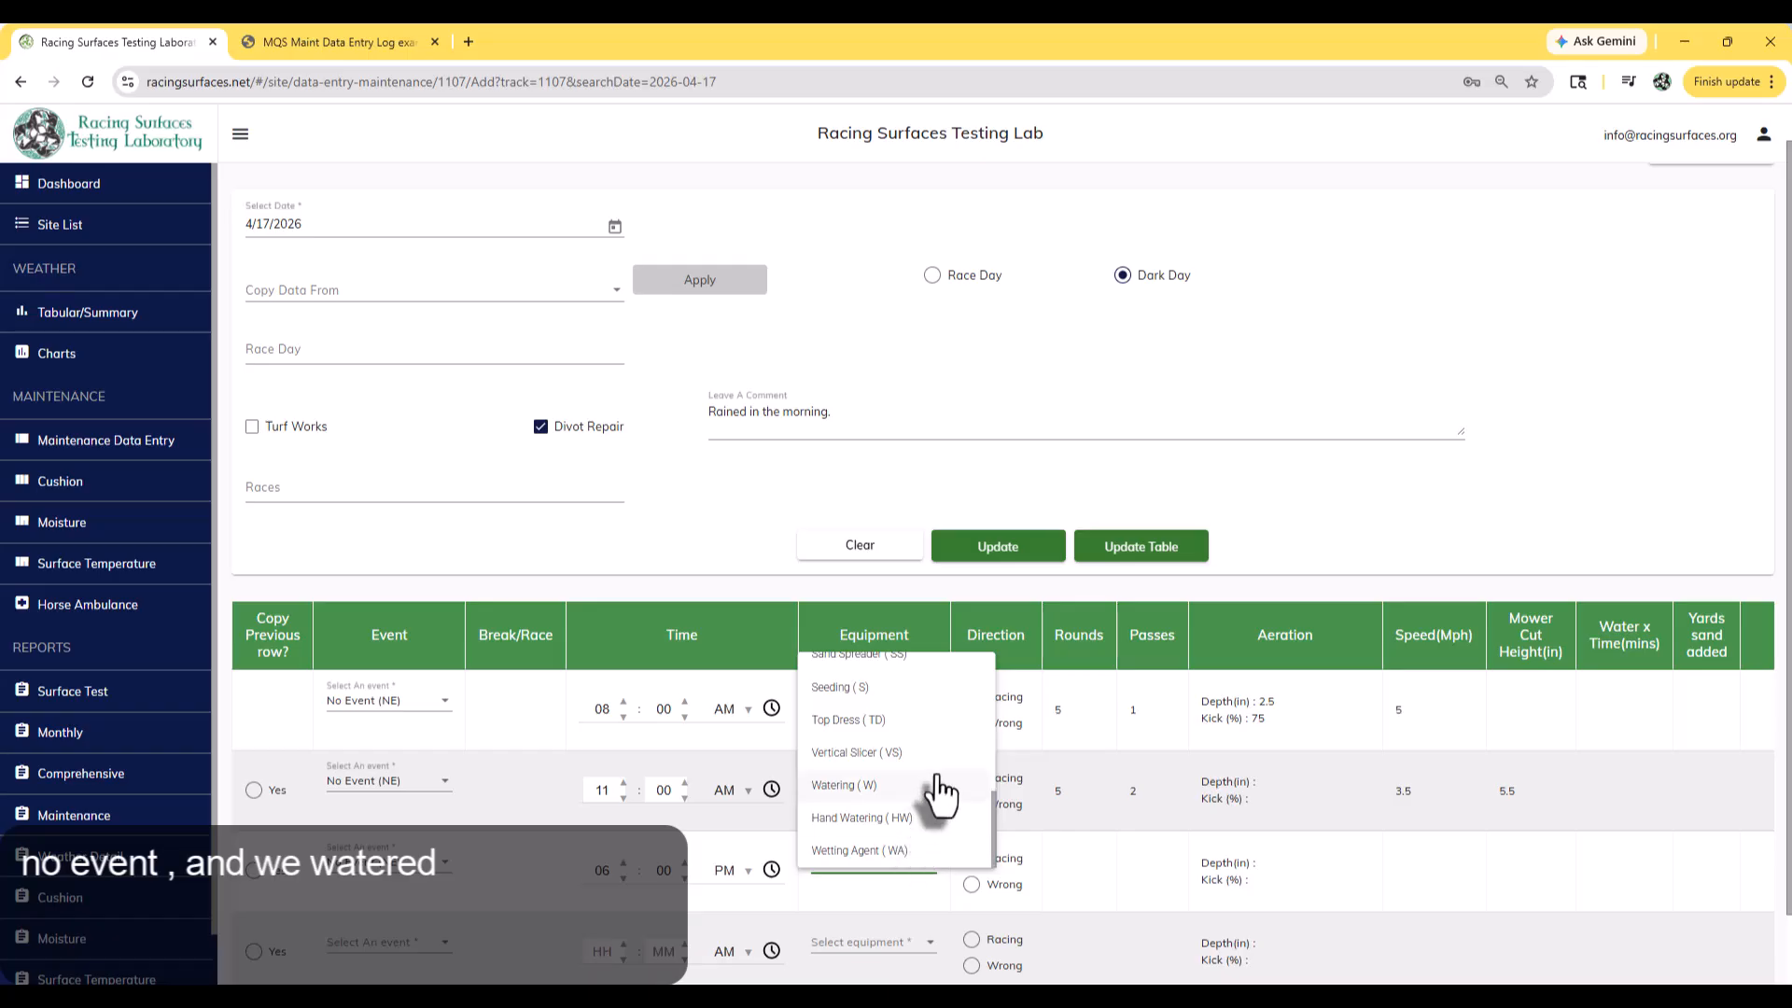
left_click(929, 798)
left_click(971, 804)
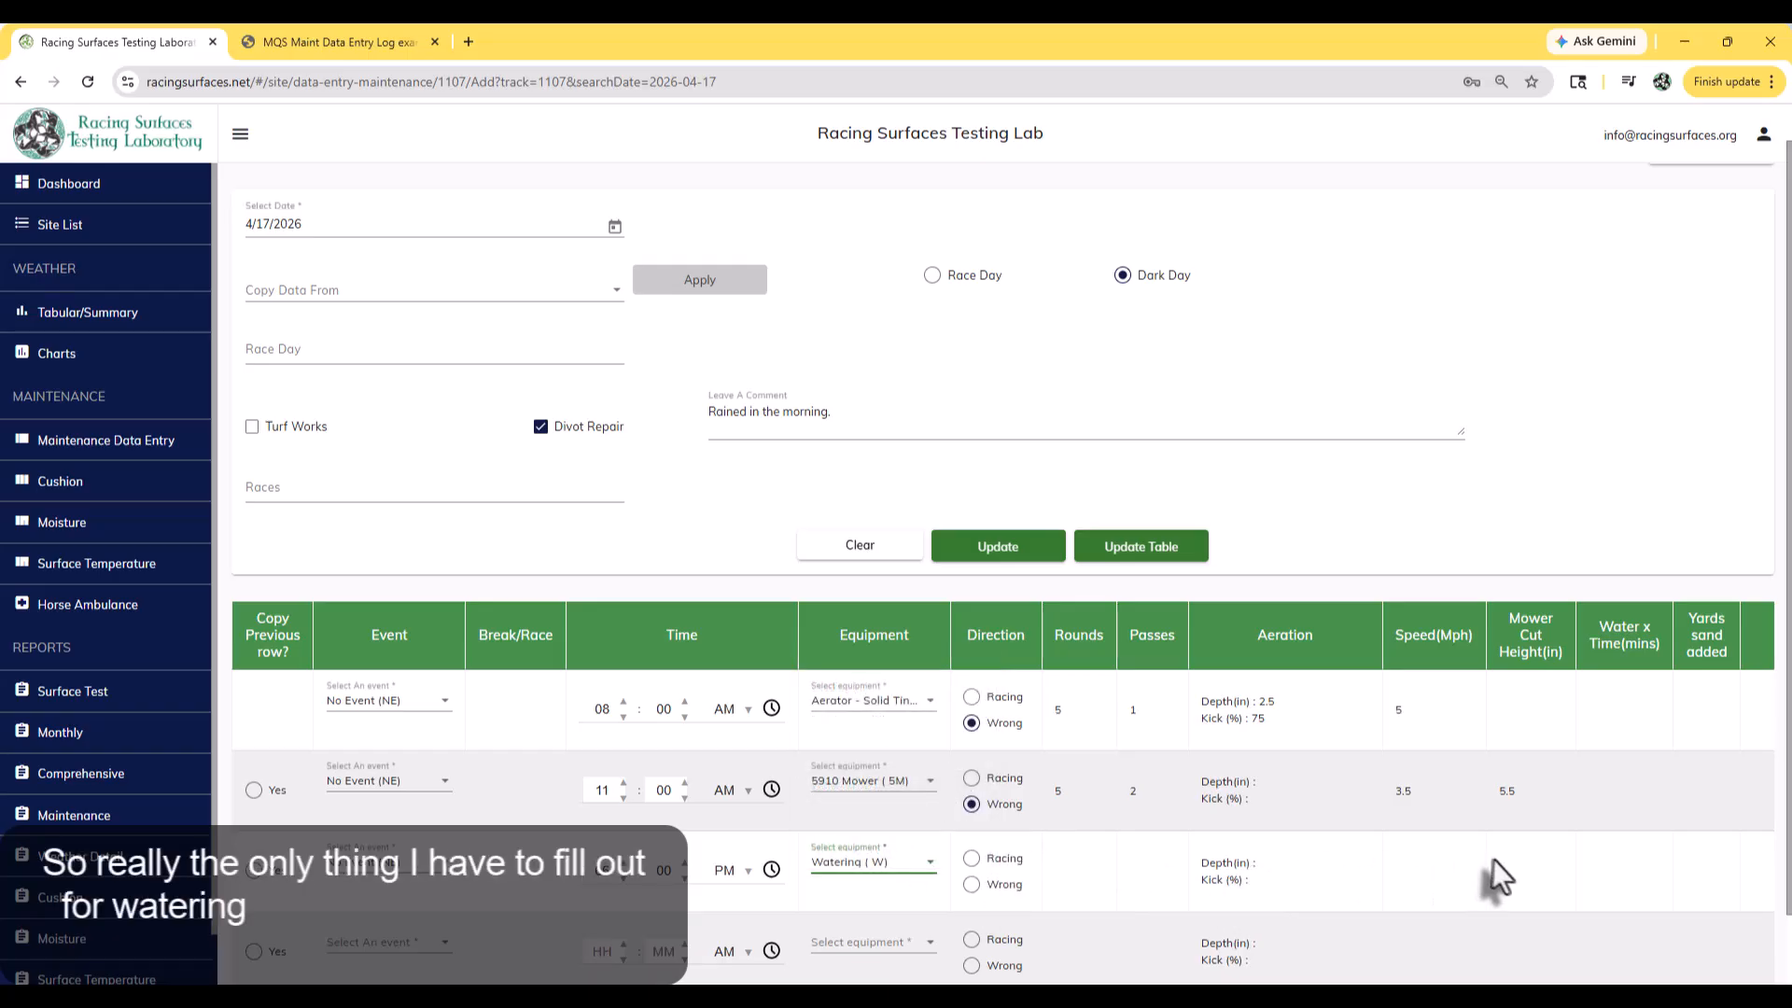
left_click(1609, 875)
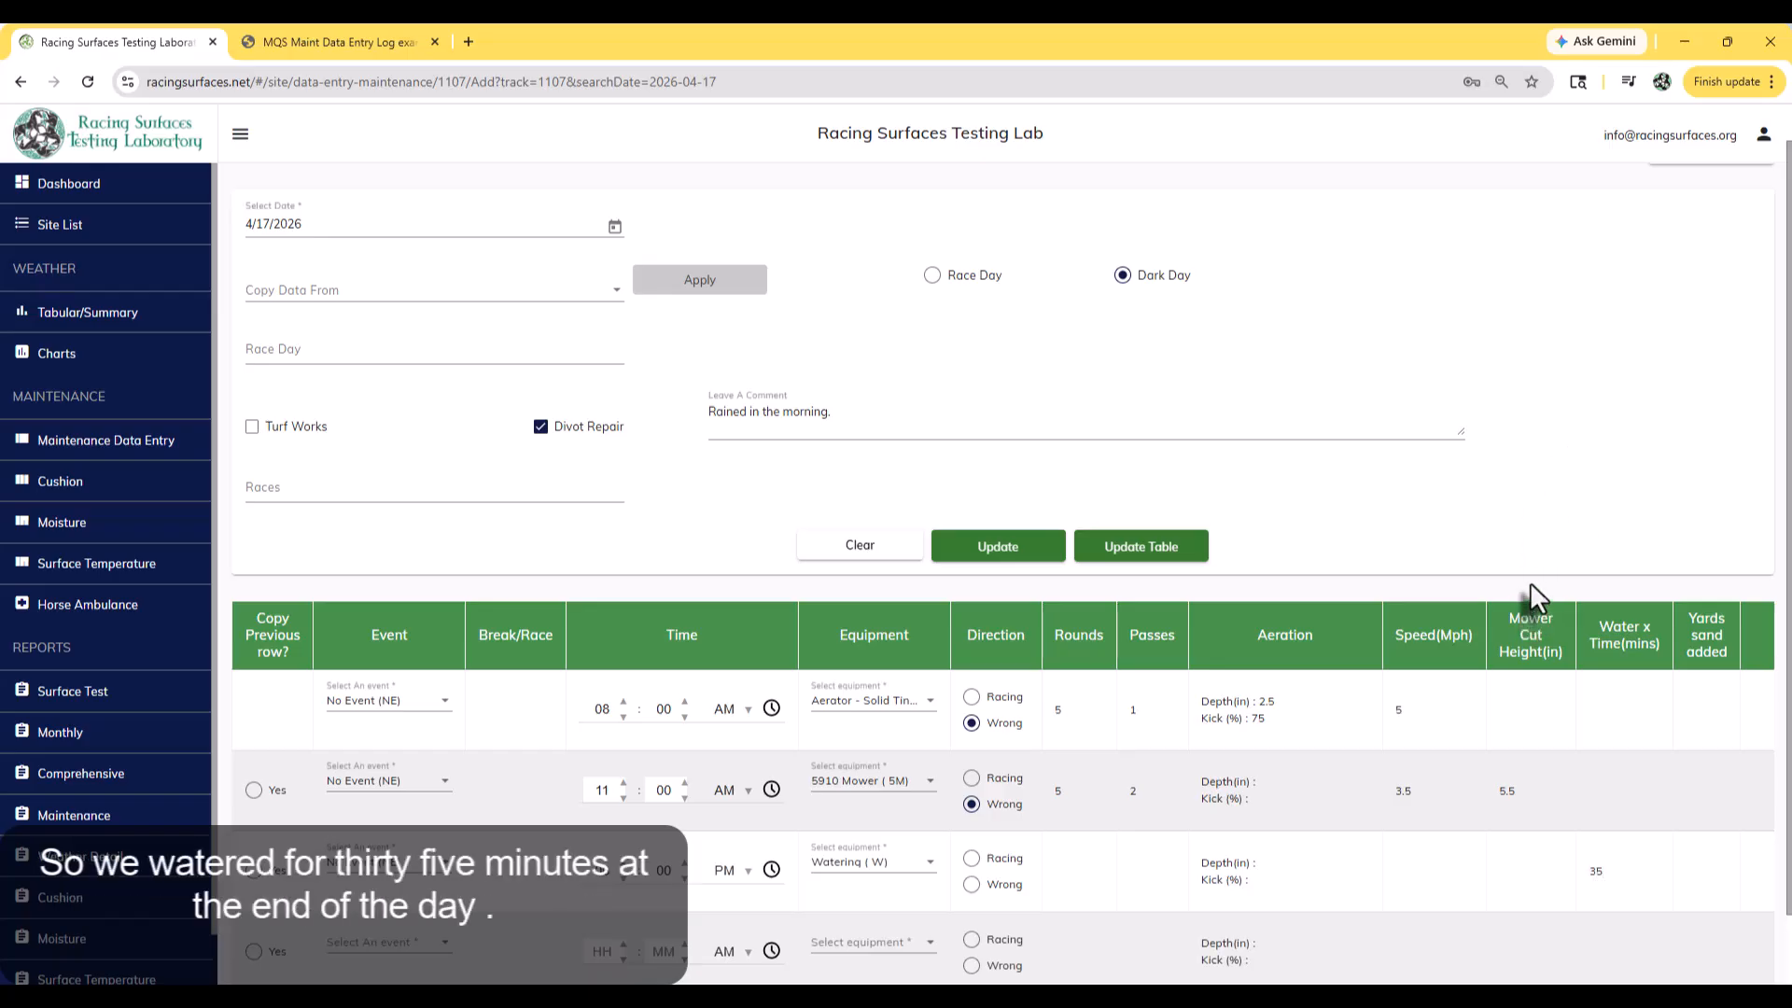
left_click(1127, 558)
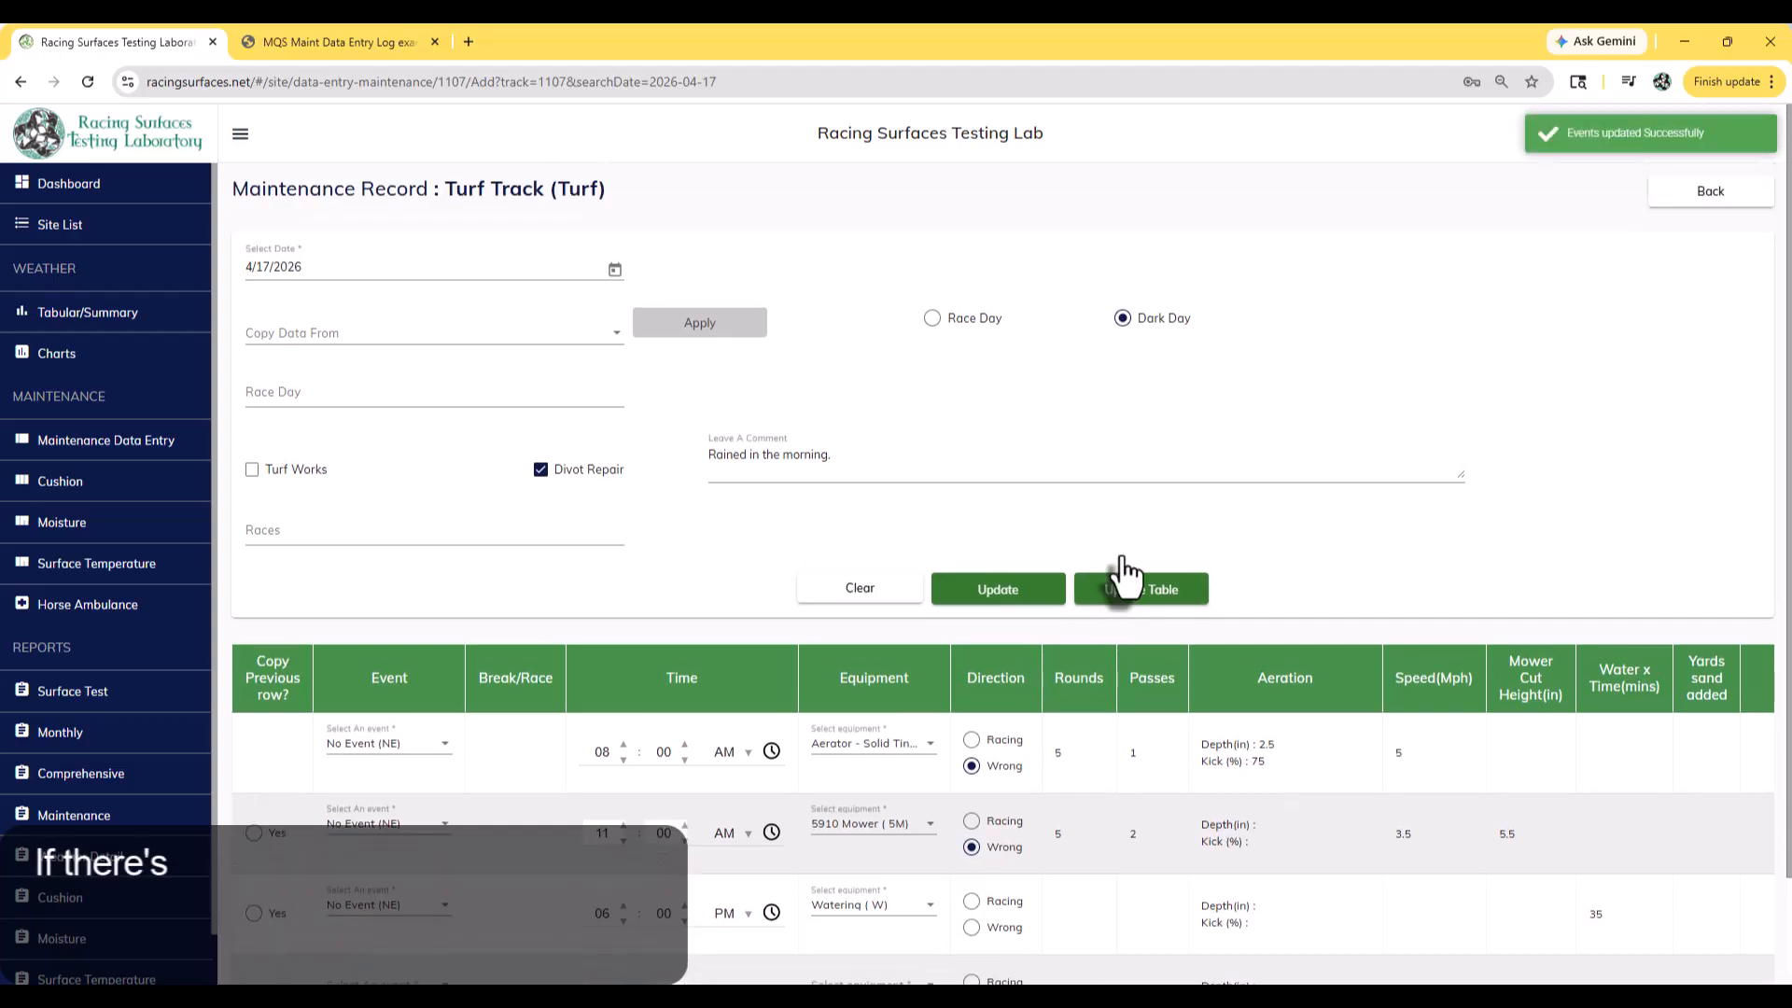
Examine the equipment options available for the first event row without changing its selection.
scroll(1326, 542, "down", 1)
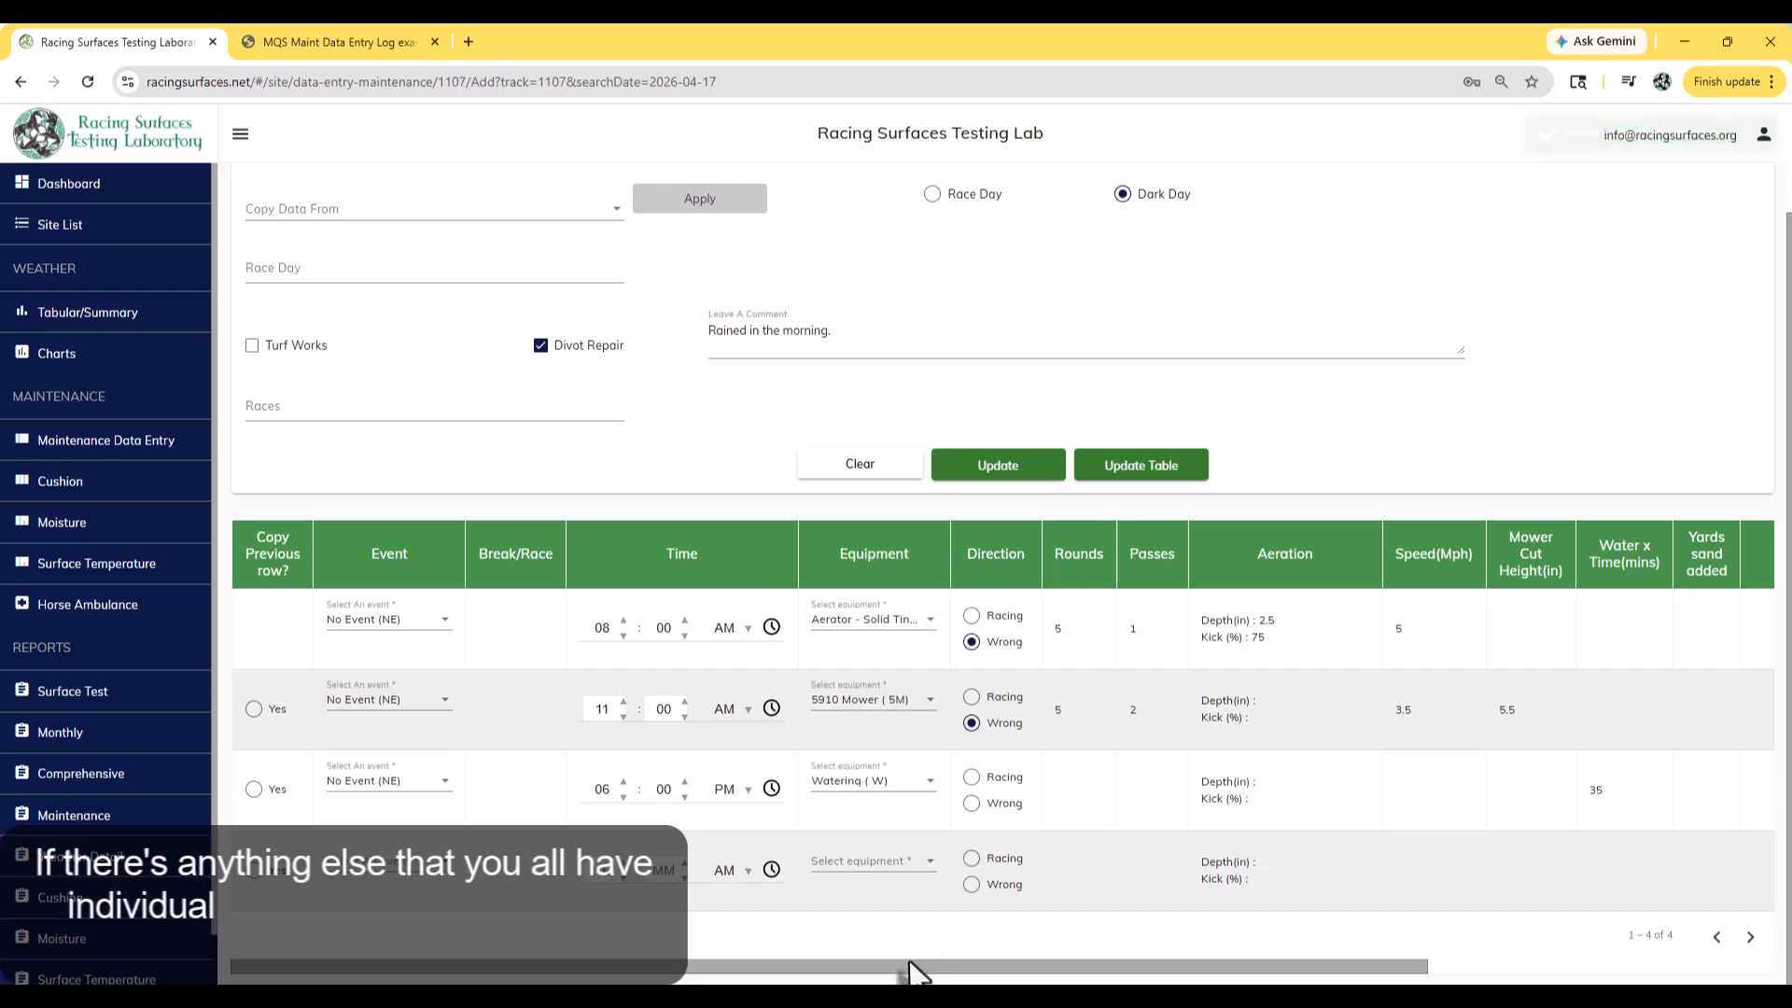
left_click_drag(912, 972, 859, 934)
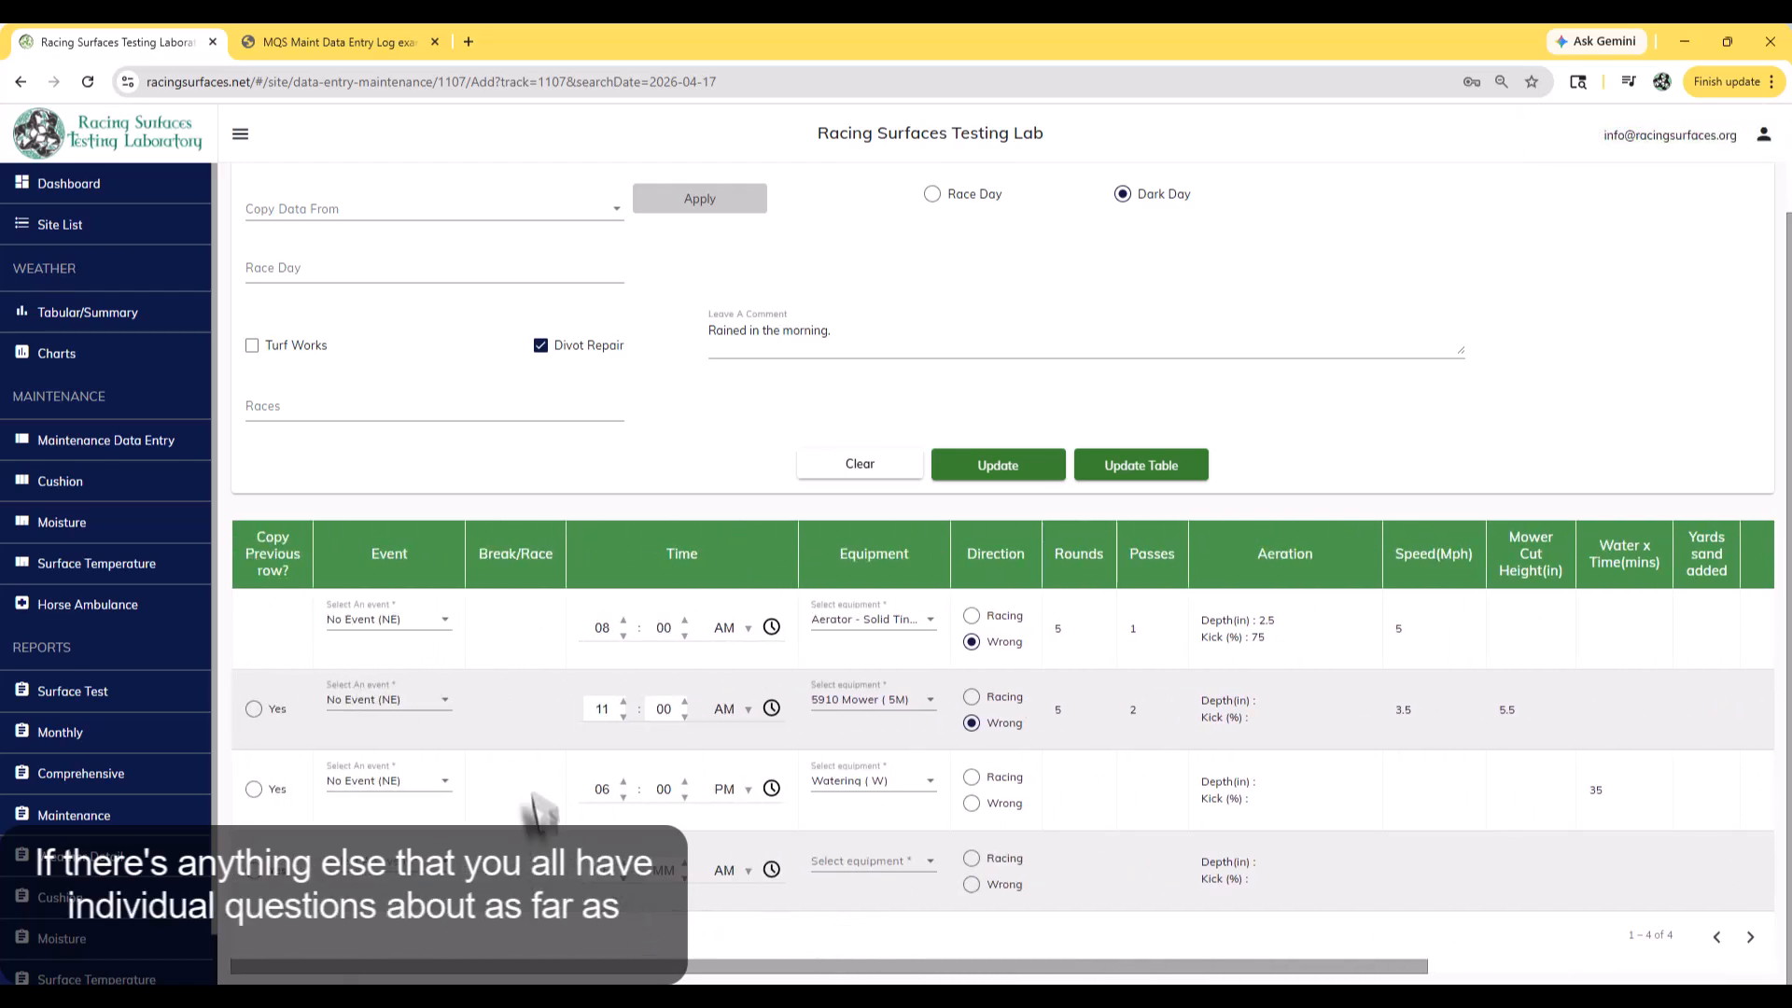
left_click(929, 621)
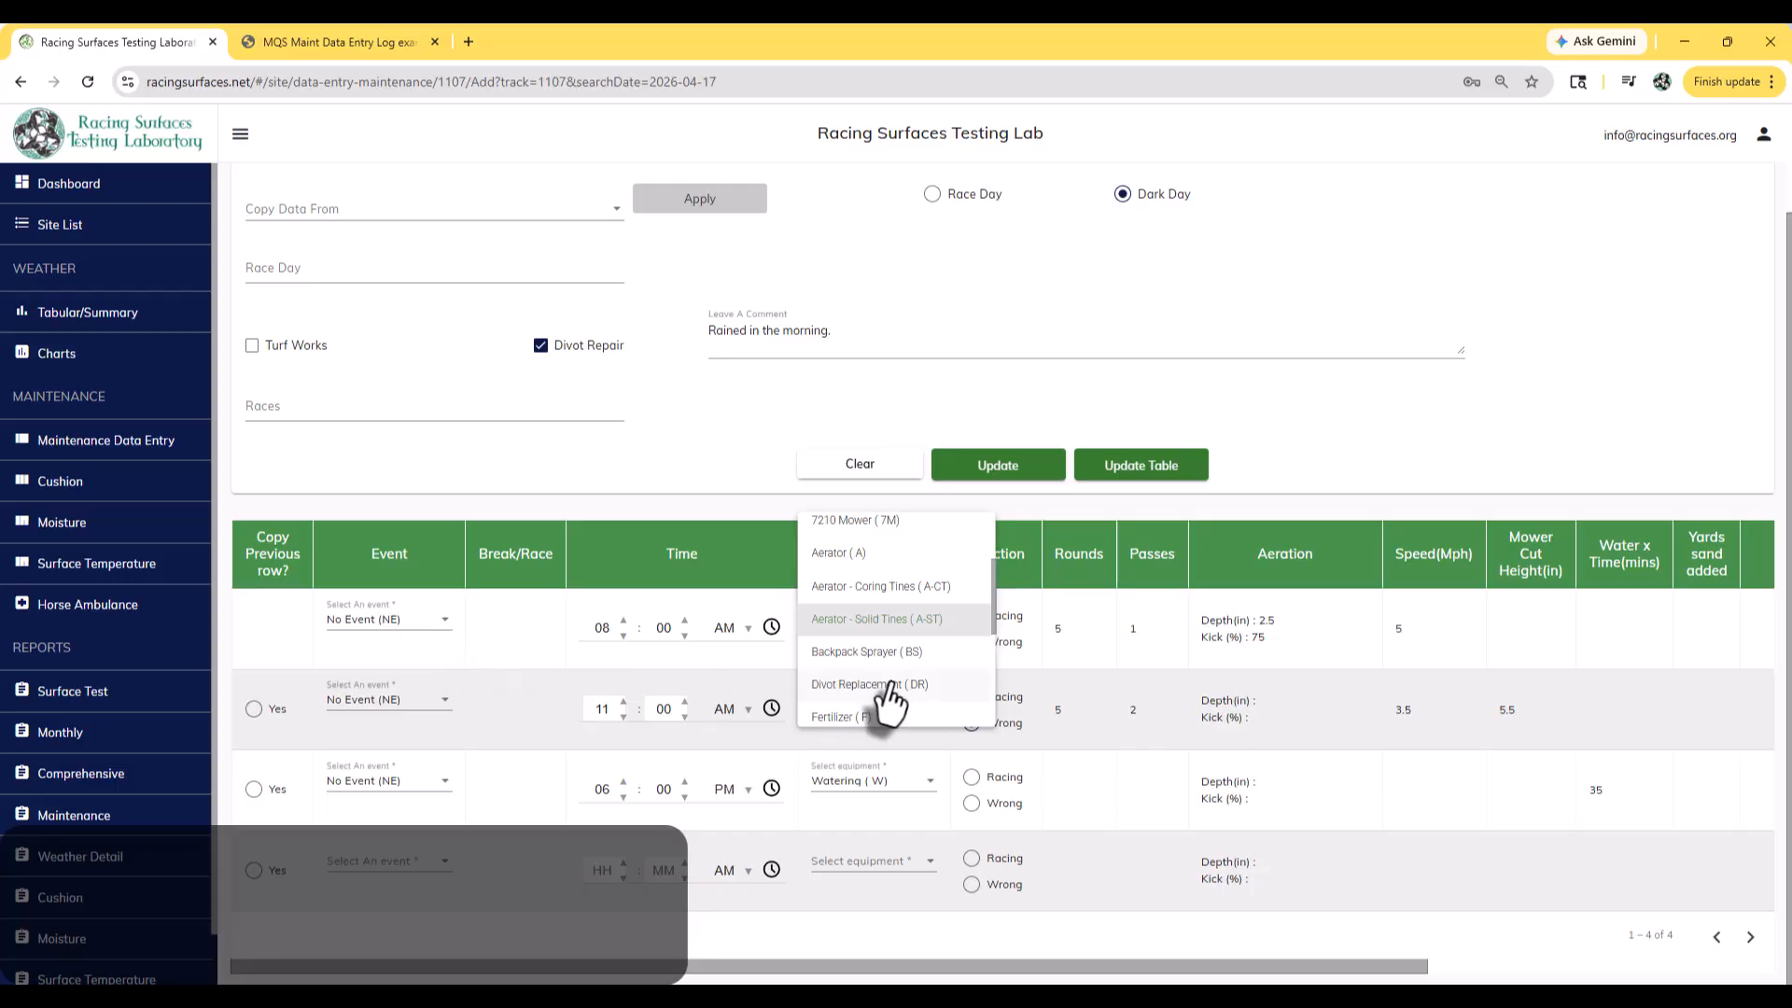
scroll(891, 695, "down", 3)
scroll(898, 695, "up", 5)
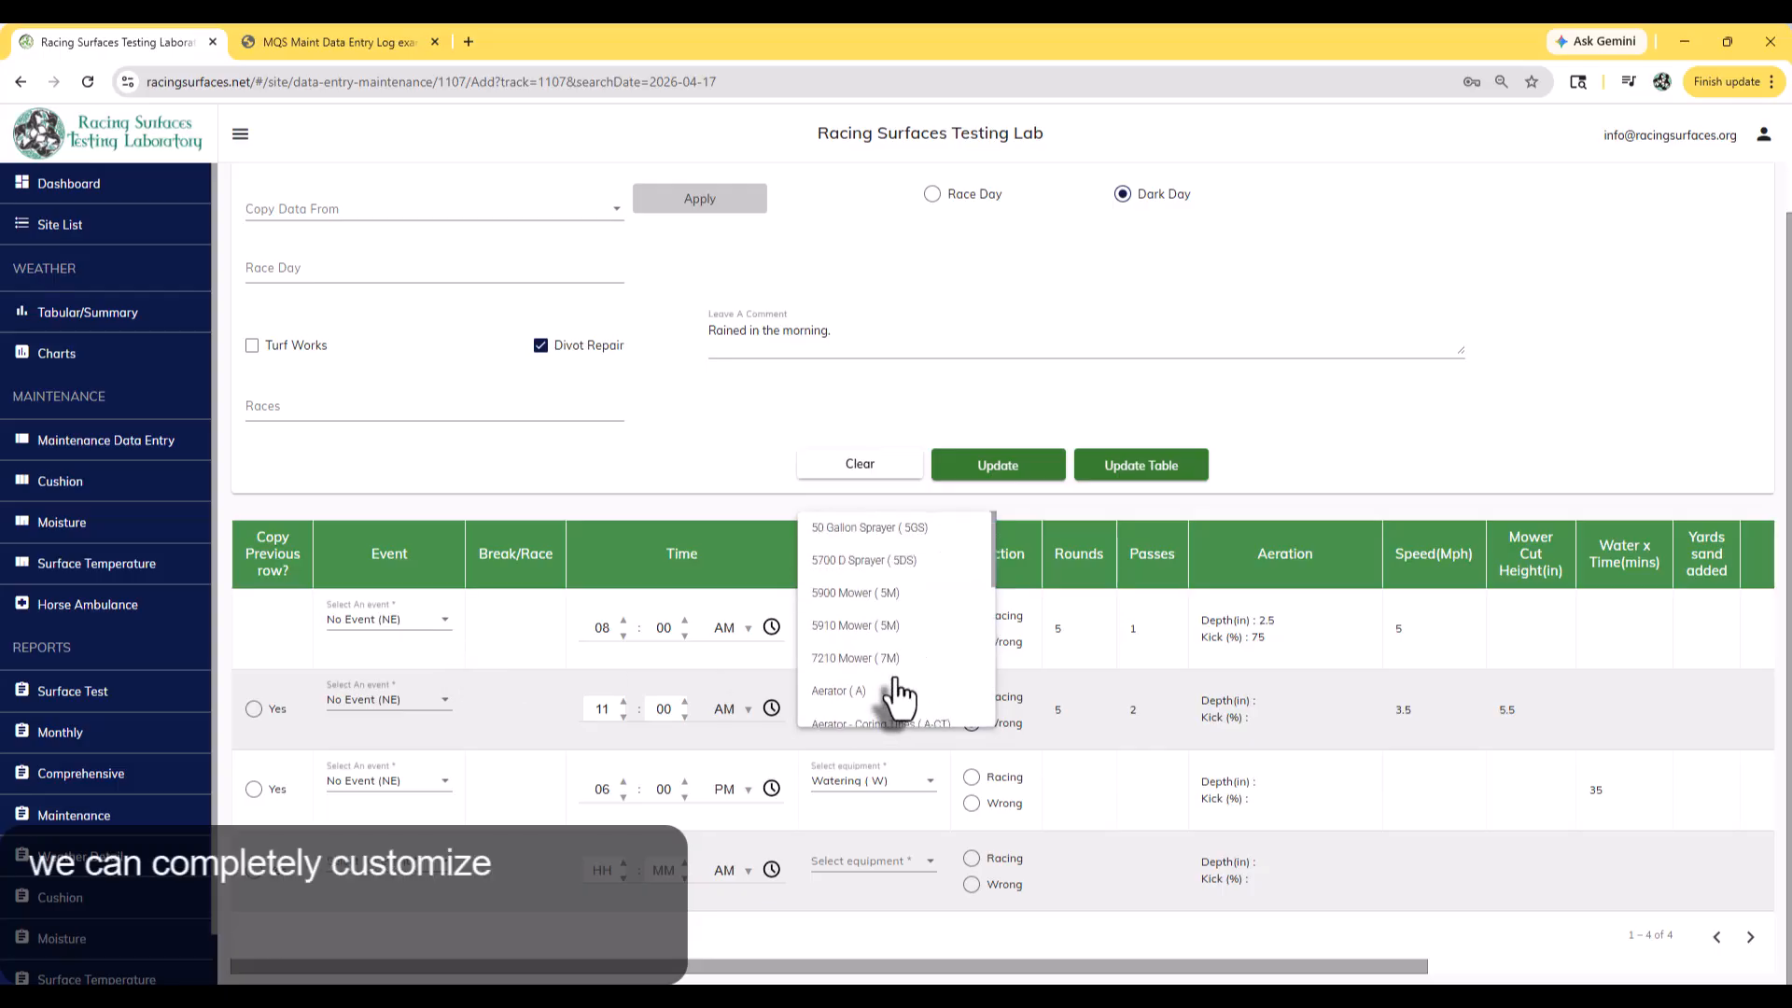
scroll(891, 698, "up", 2)
scroll(1131, 628, "down", 1)
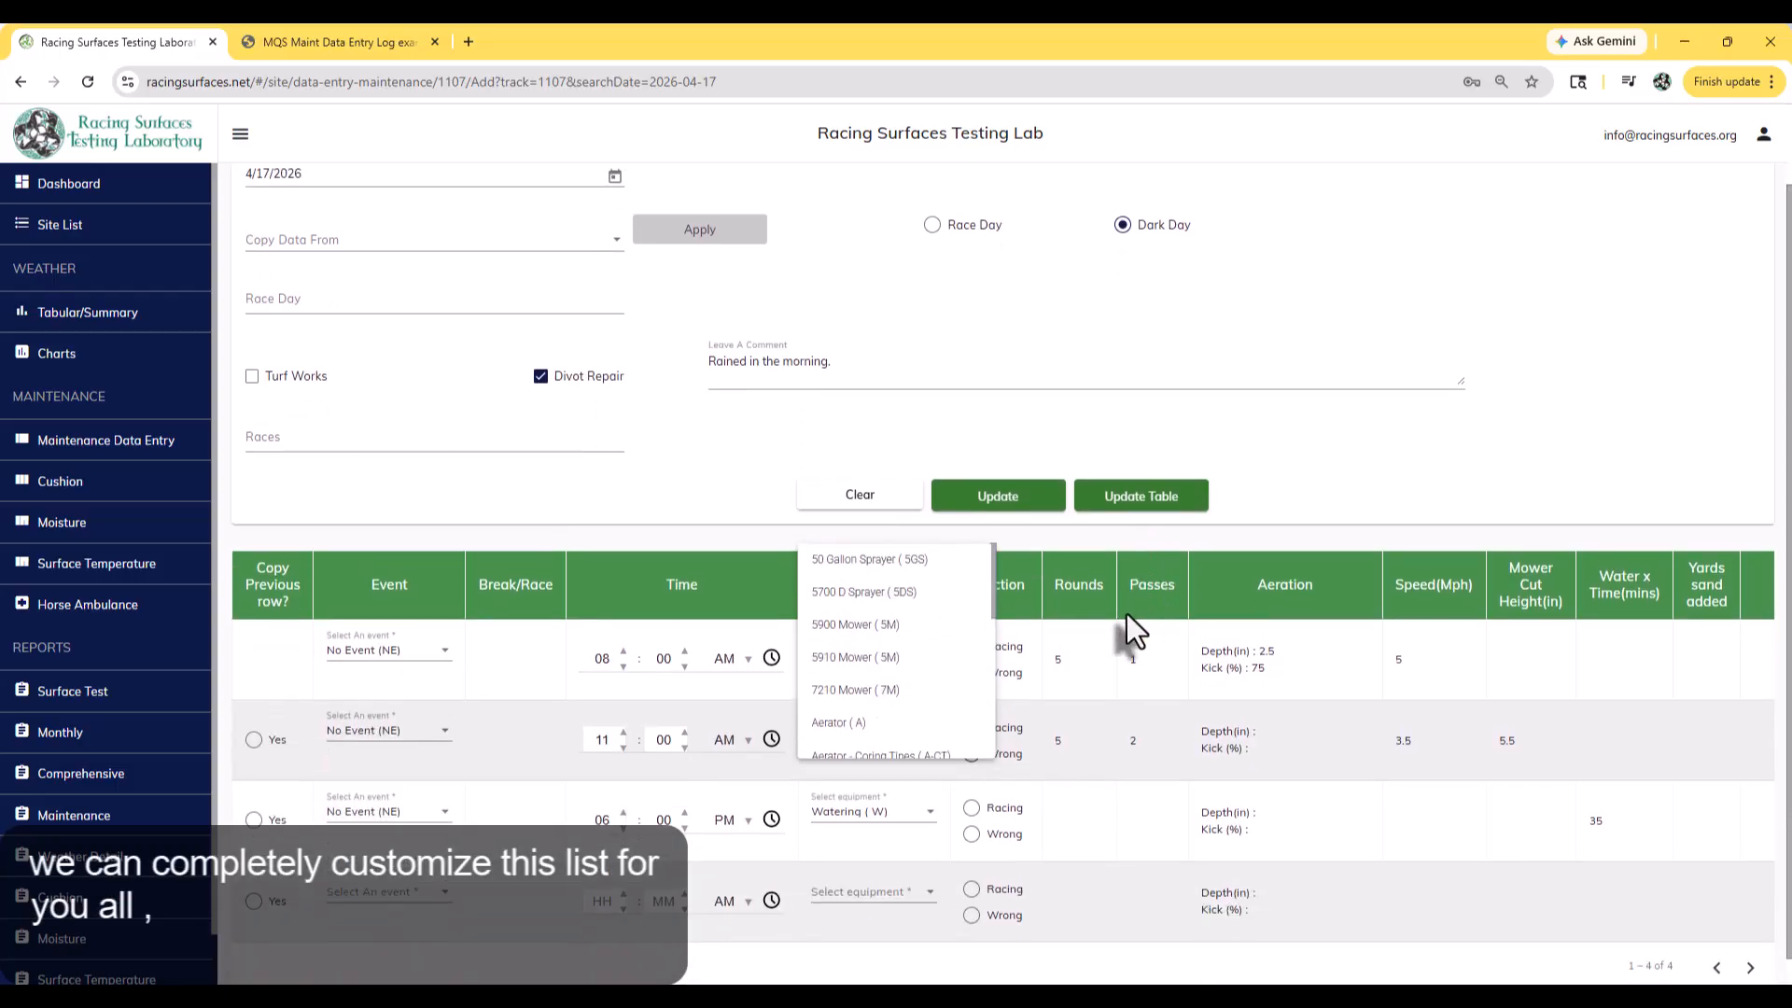
scroll(938, 644, "down", 1)
scroll(938, 644, "down", 4)
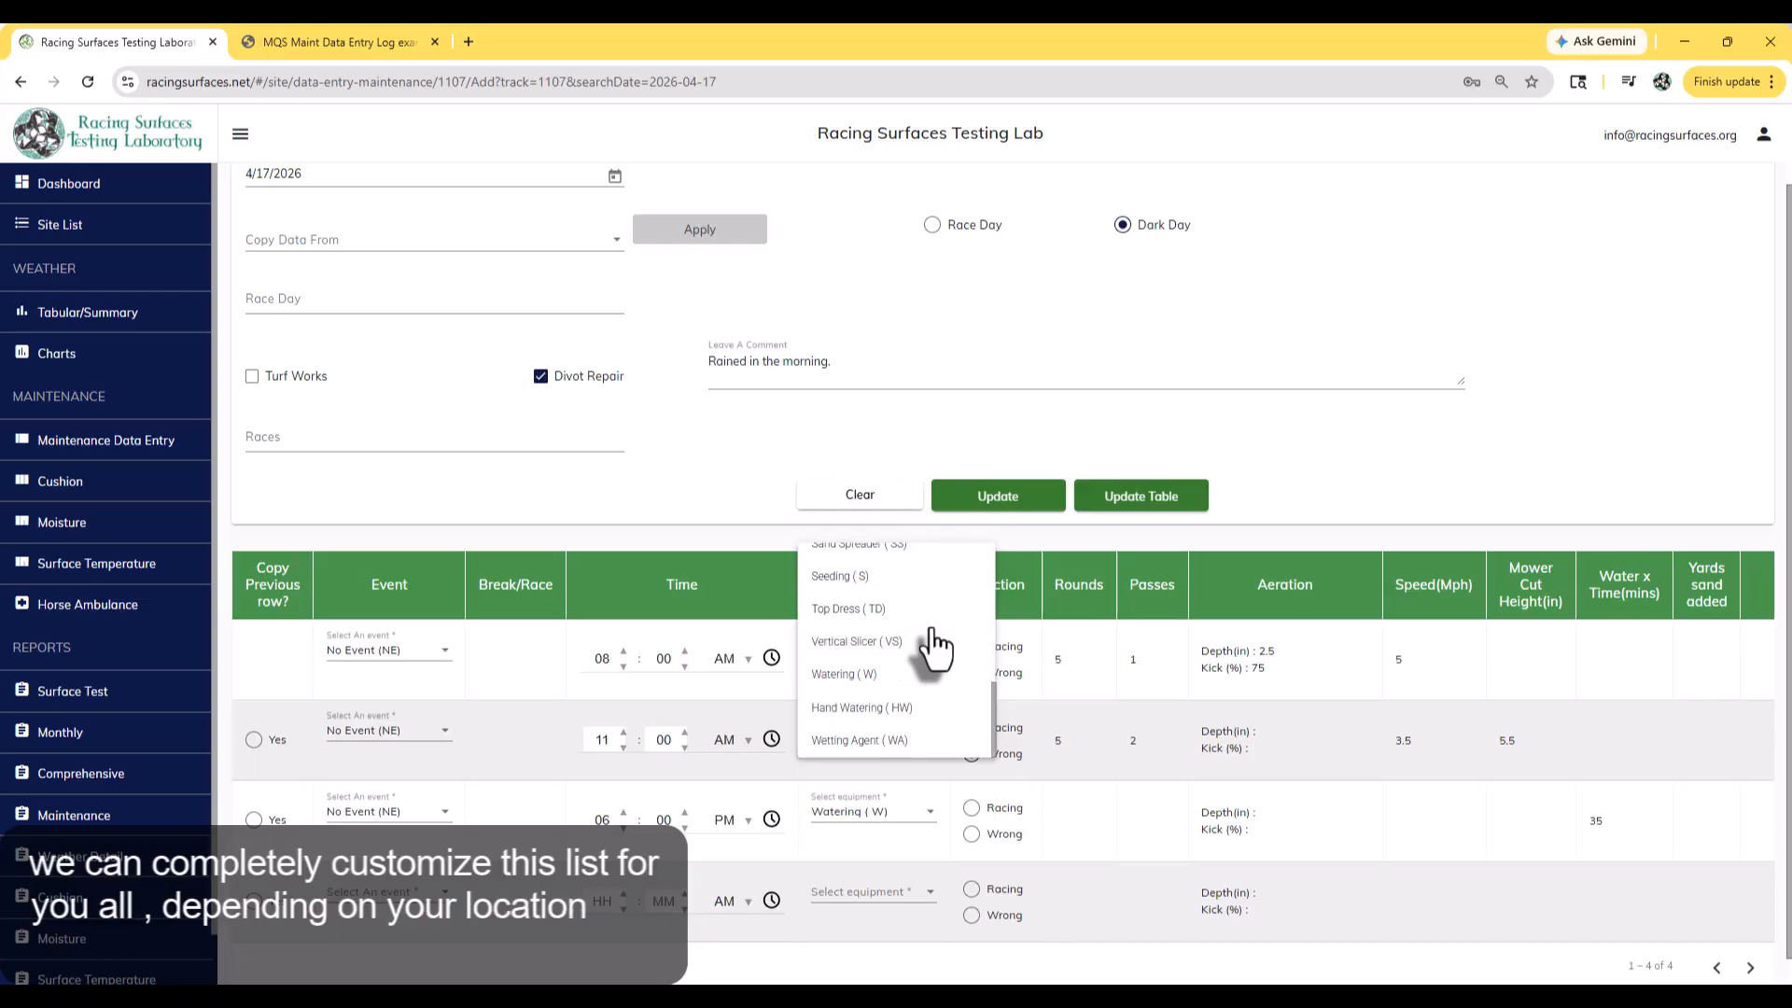
scroll(932, 640, "up", 4)
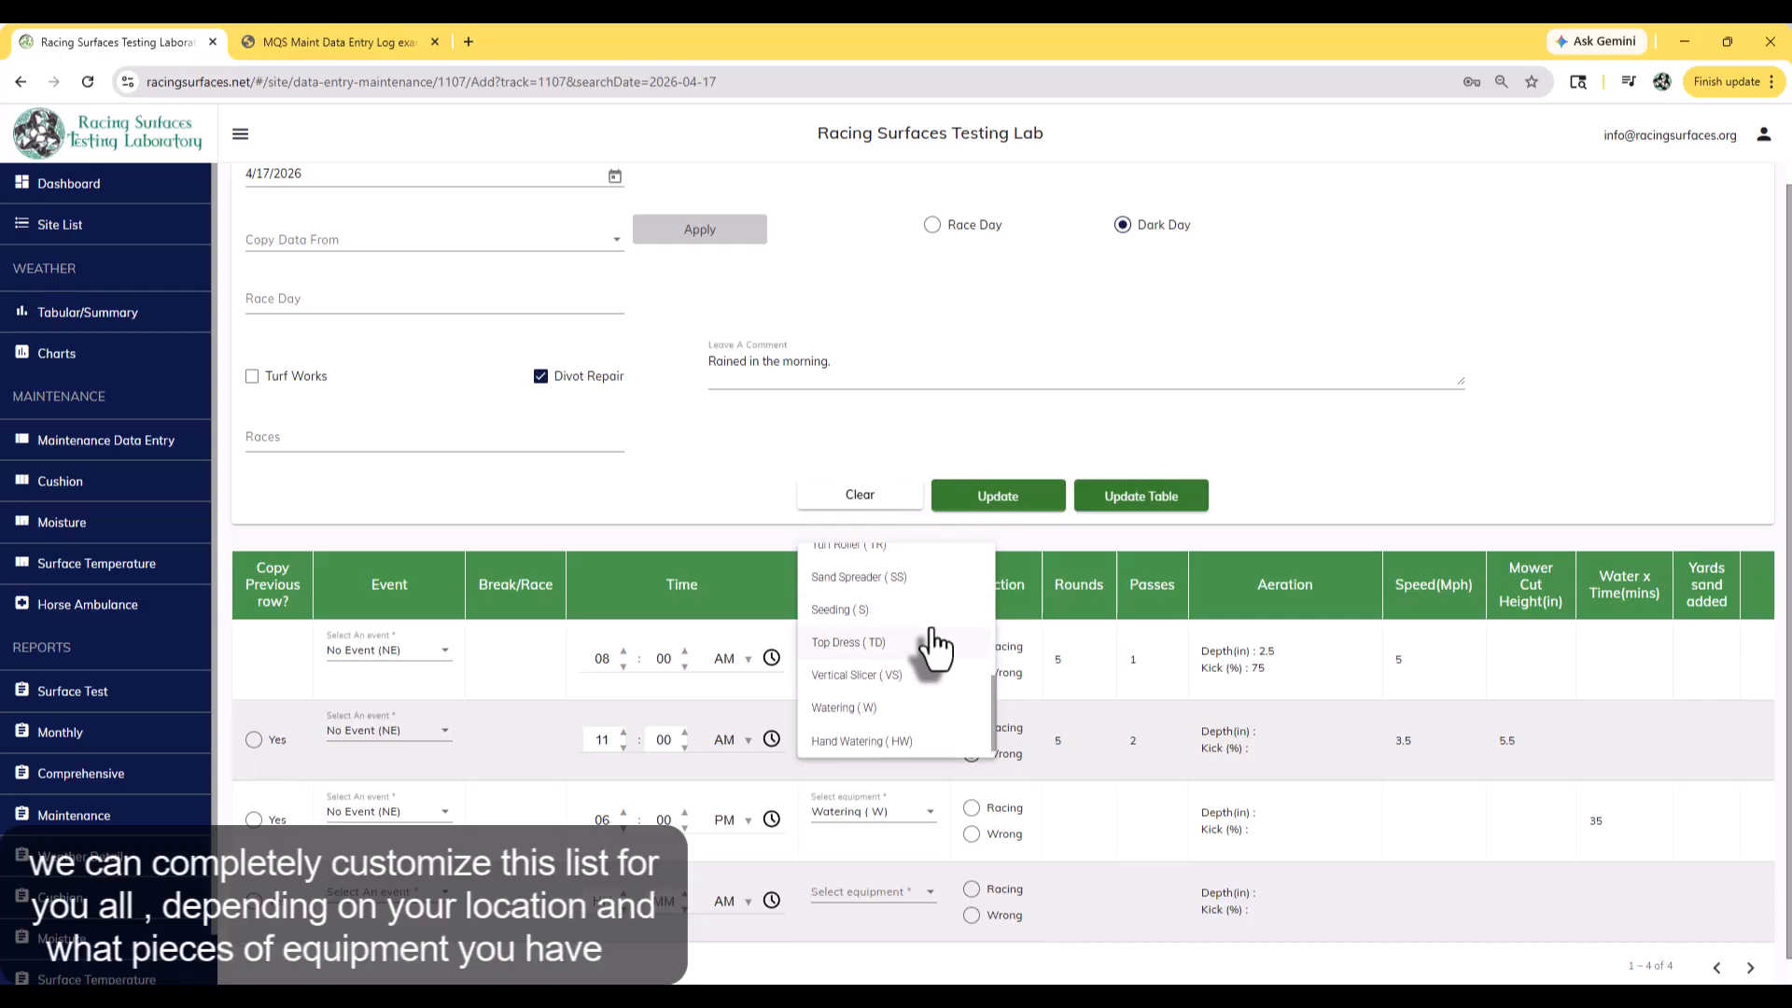
left_click(929, 642)
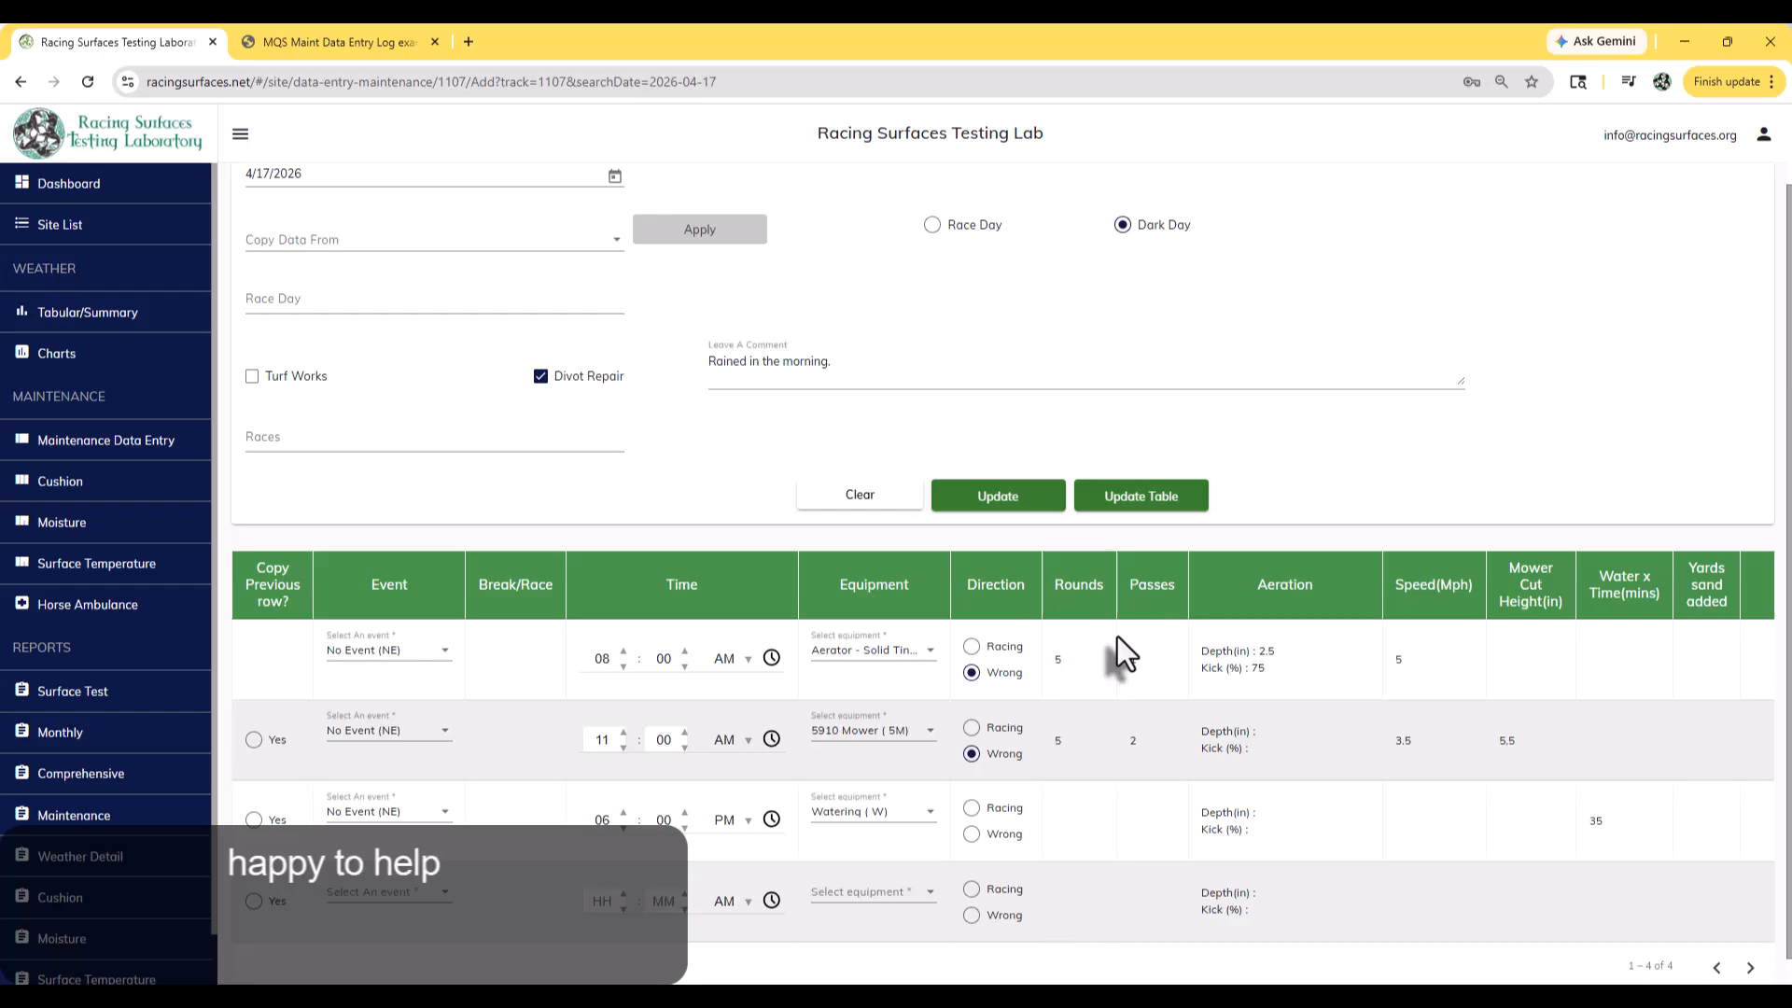
Save the record's daily details and event table, and return to the maintenance records list.
type("1")
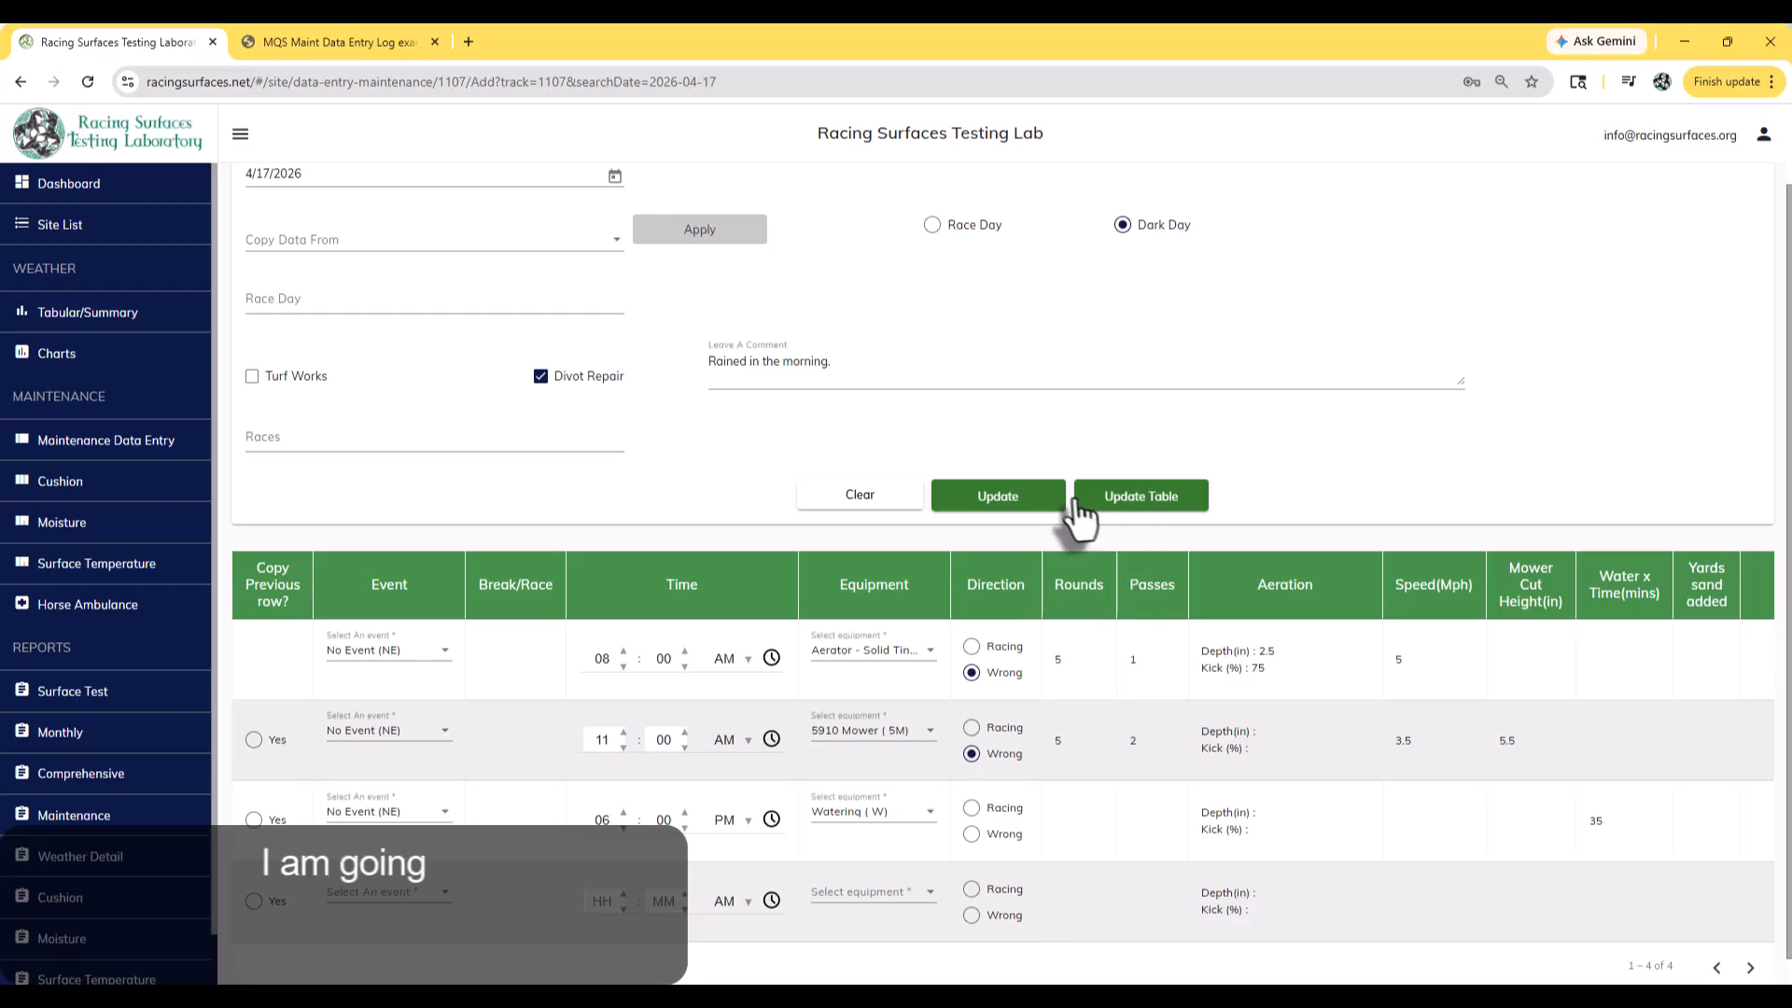
left_click(1031, 504)
left_click(1090, 509)
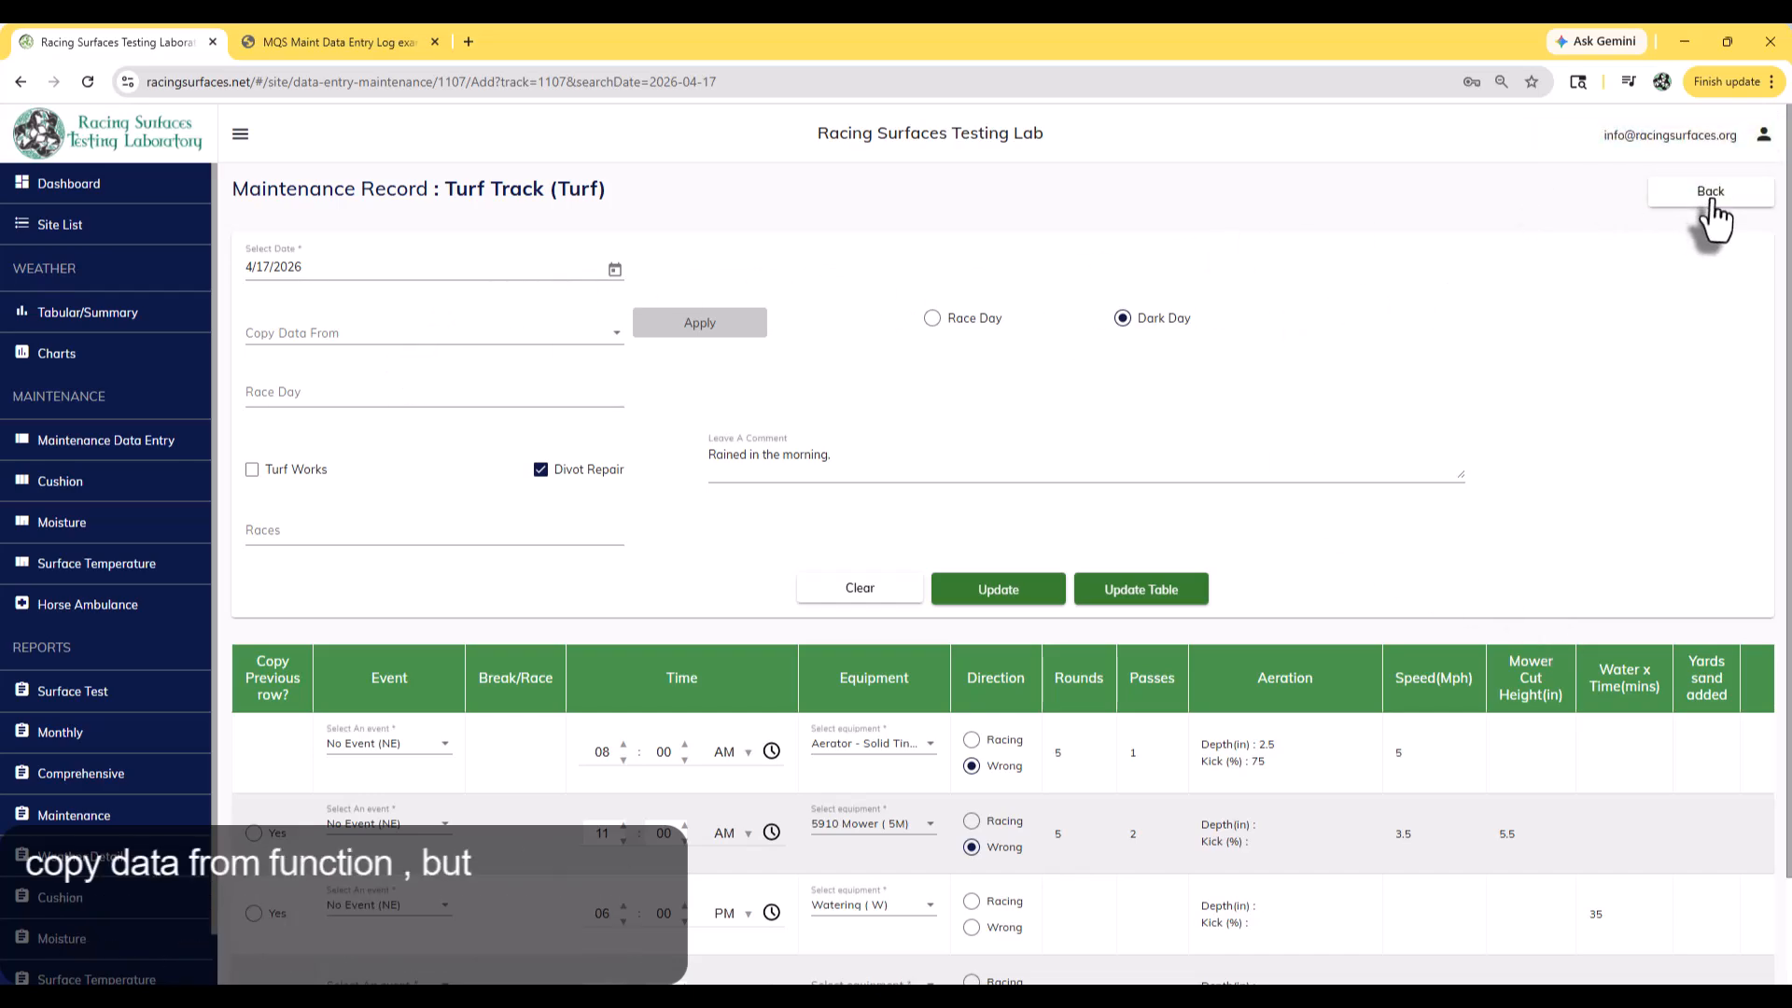
left_click(1712, 199)
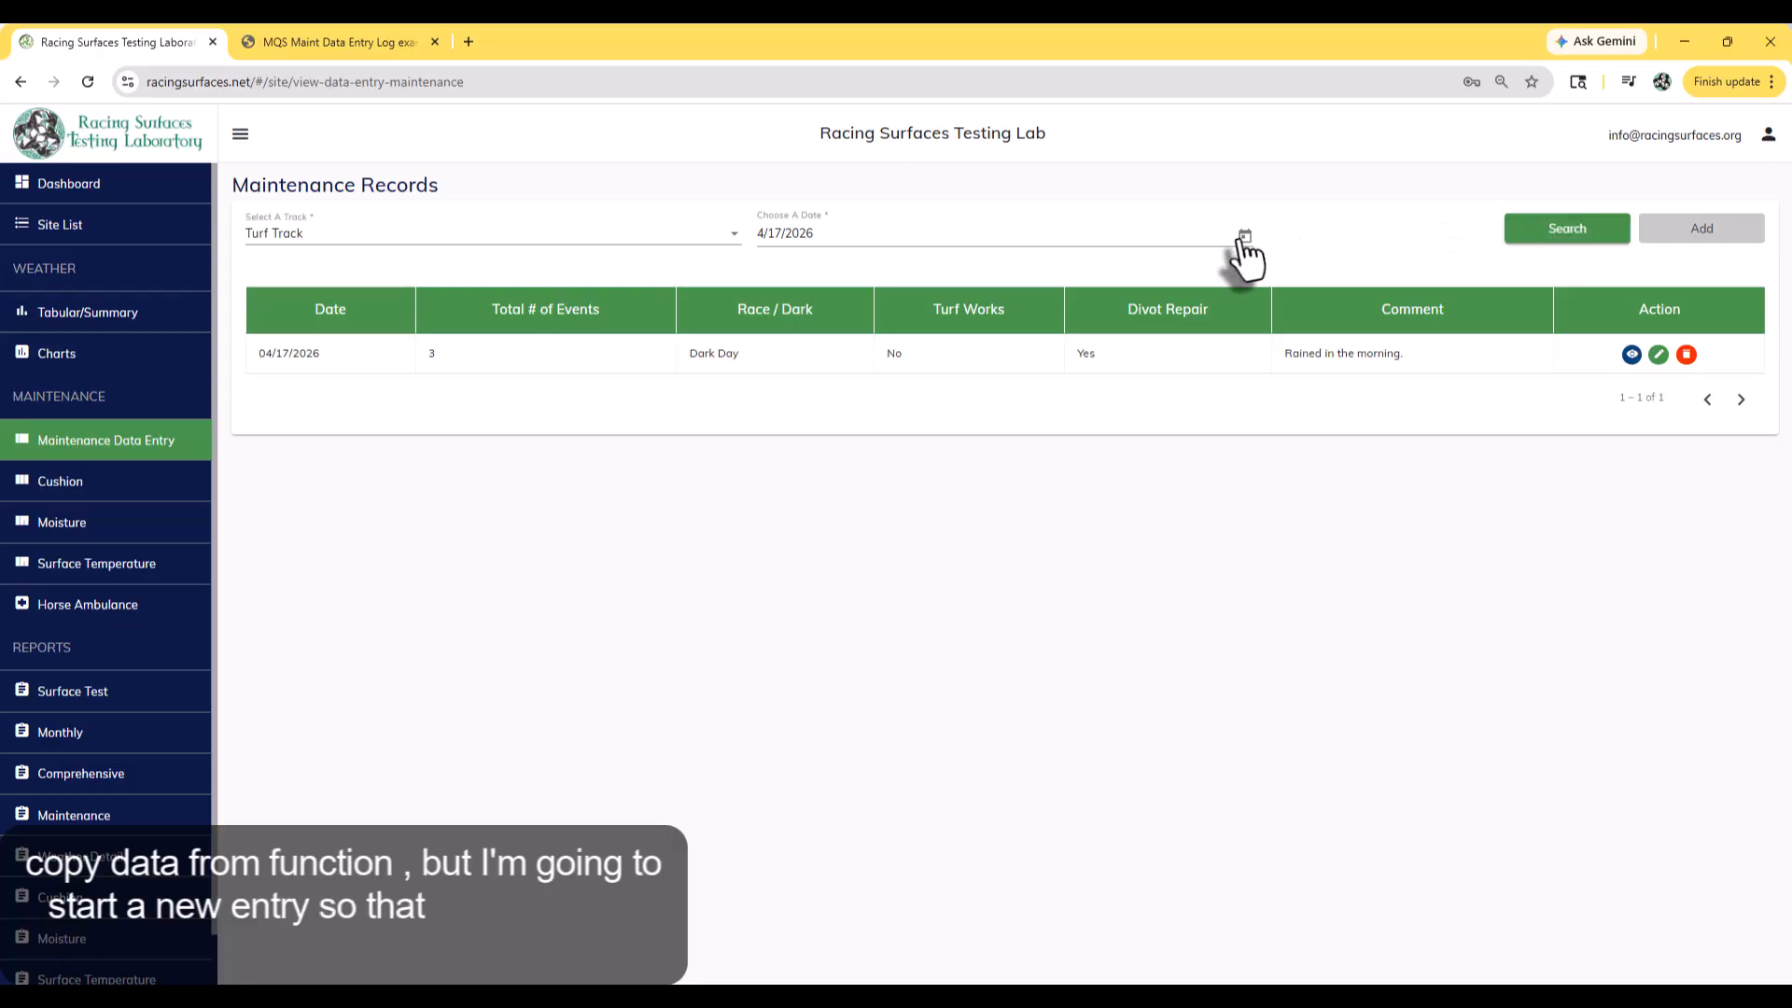
Search the Turf Track maintenance records for 4/16/2026 and start a new record for that date.
left_click(1245, 236)
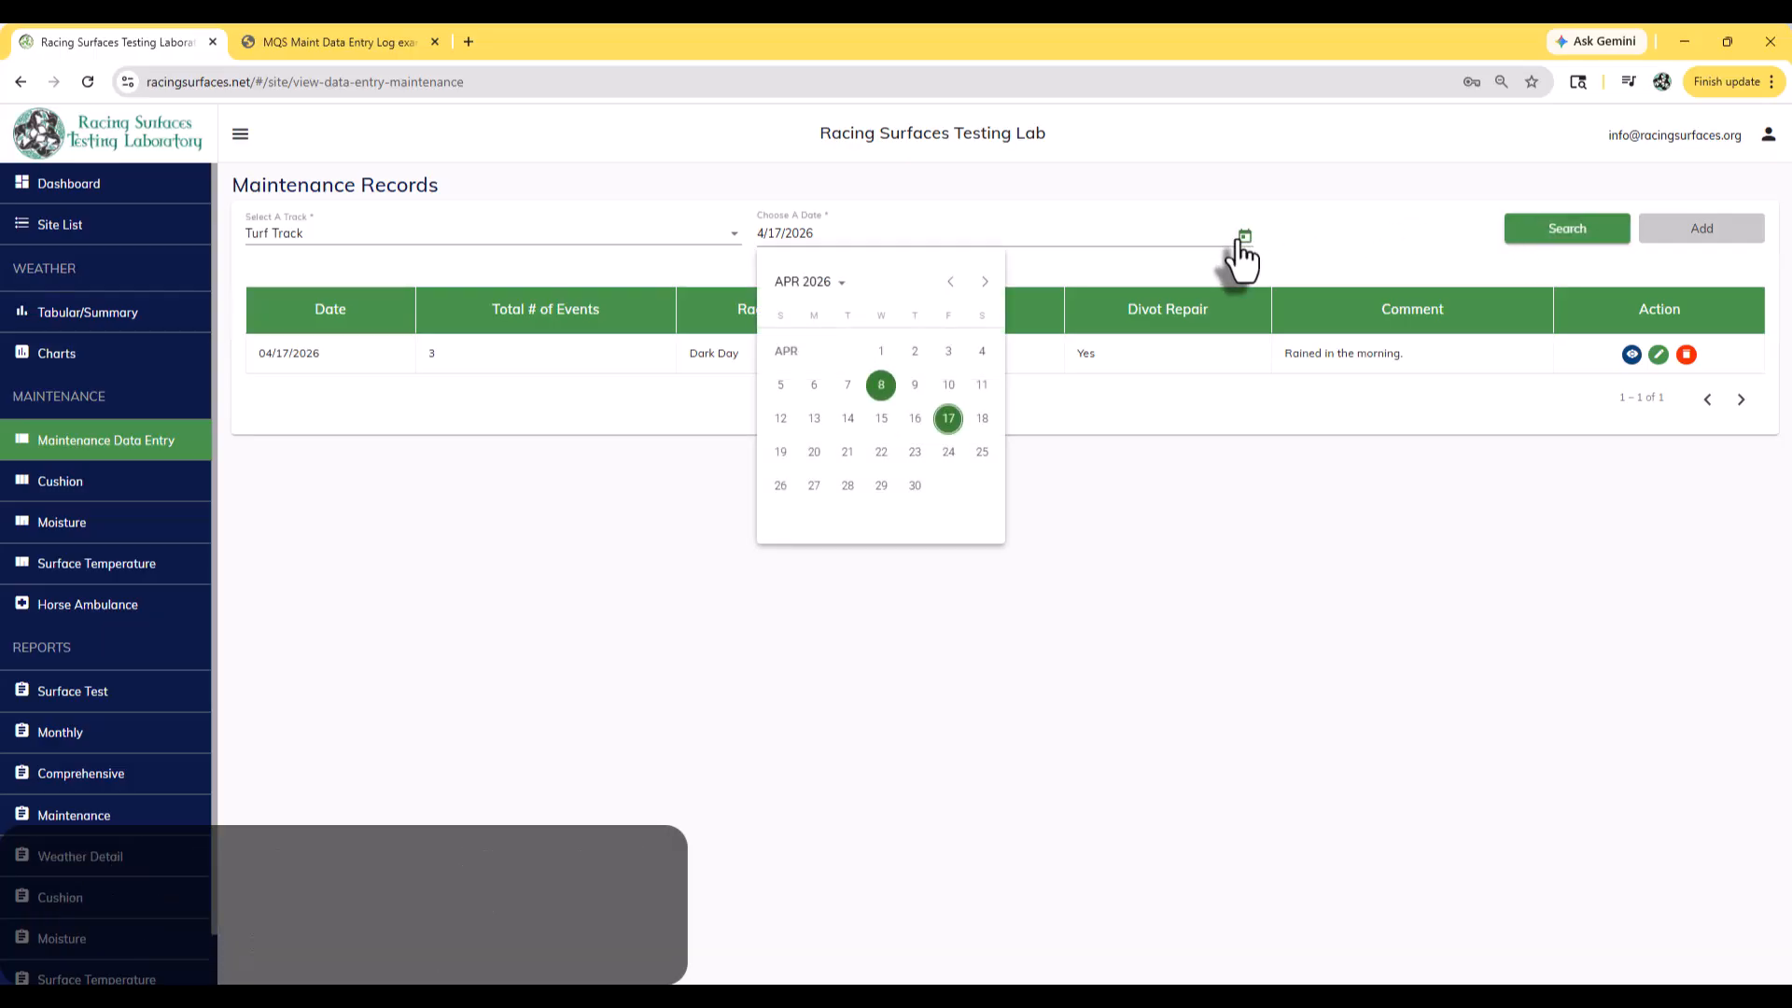
left_click(917, 425)
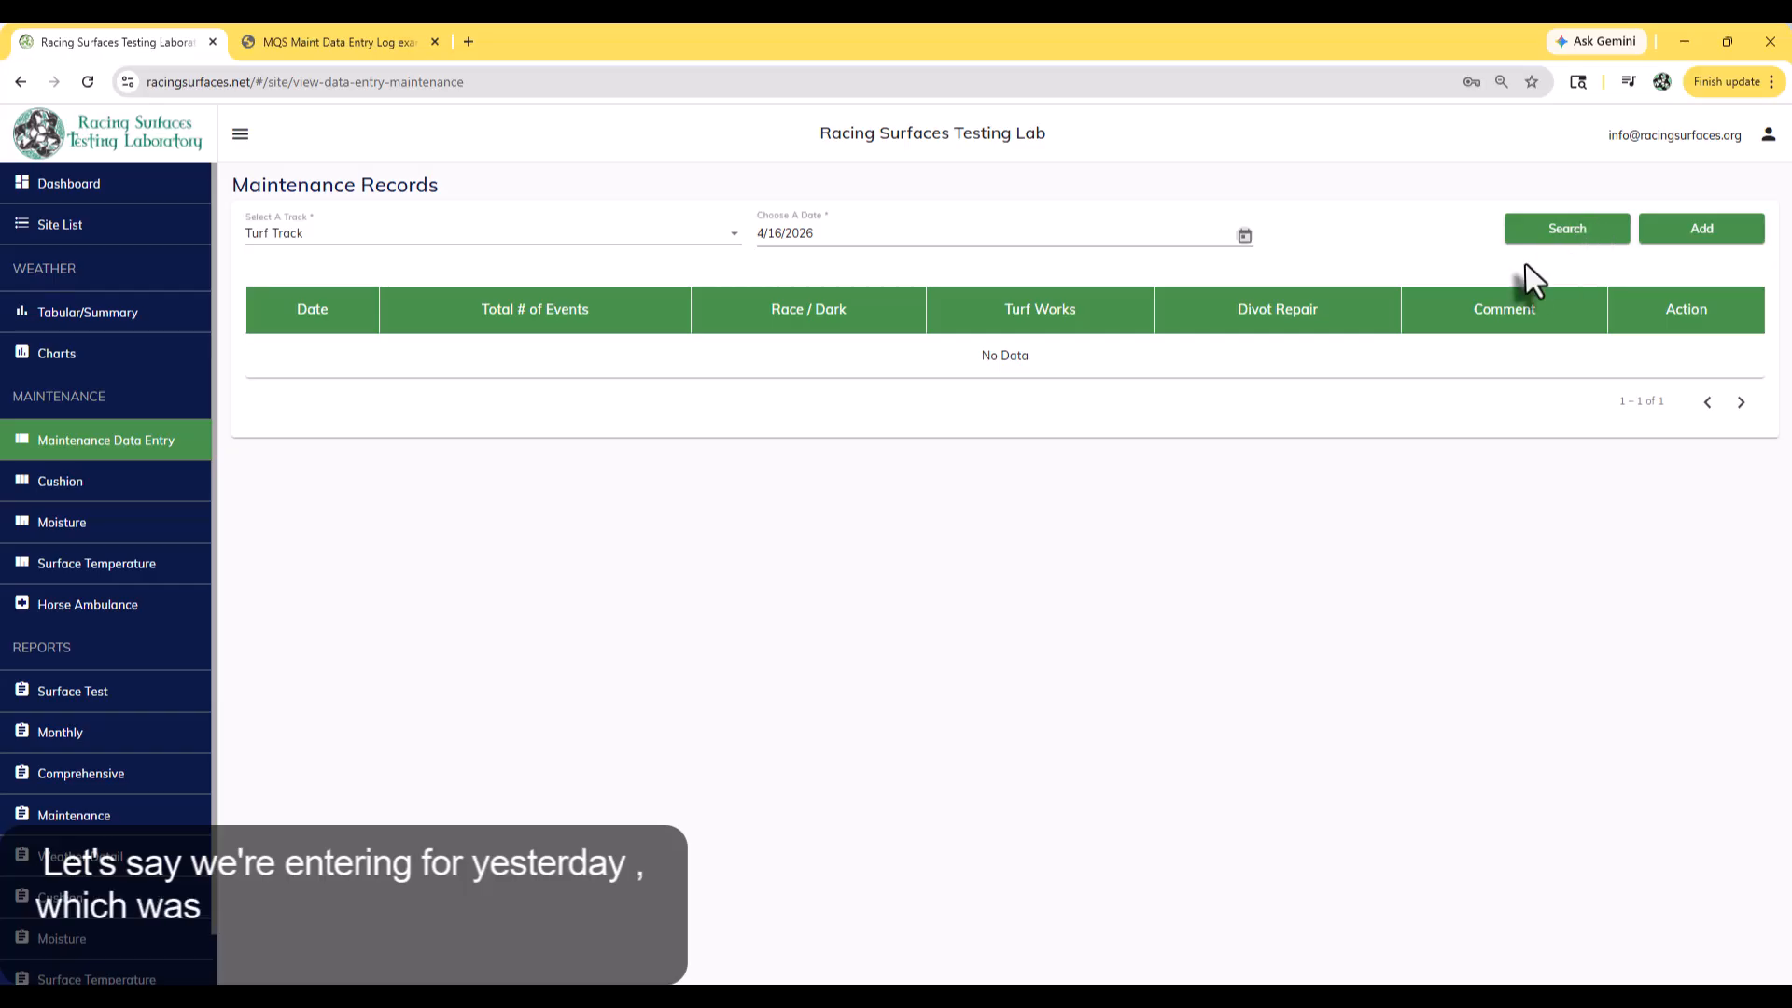
left_click(1531, 235)
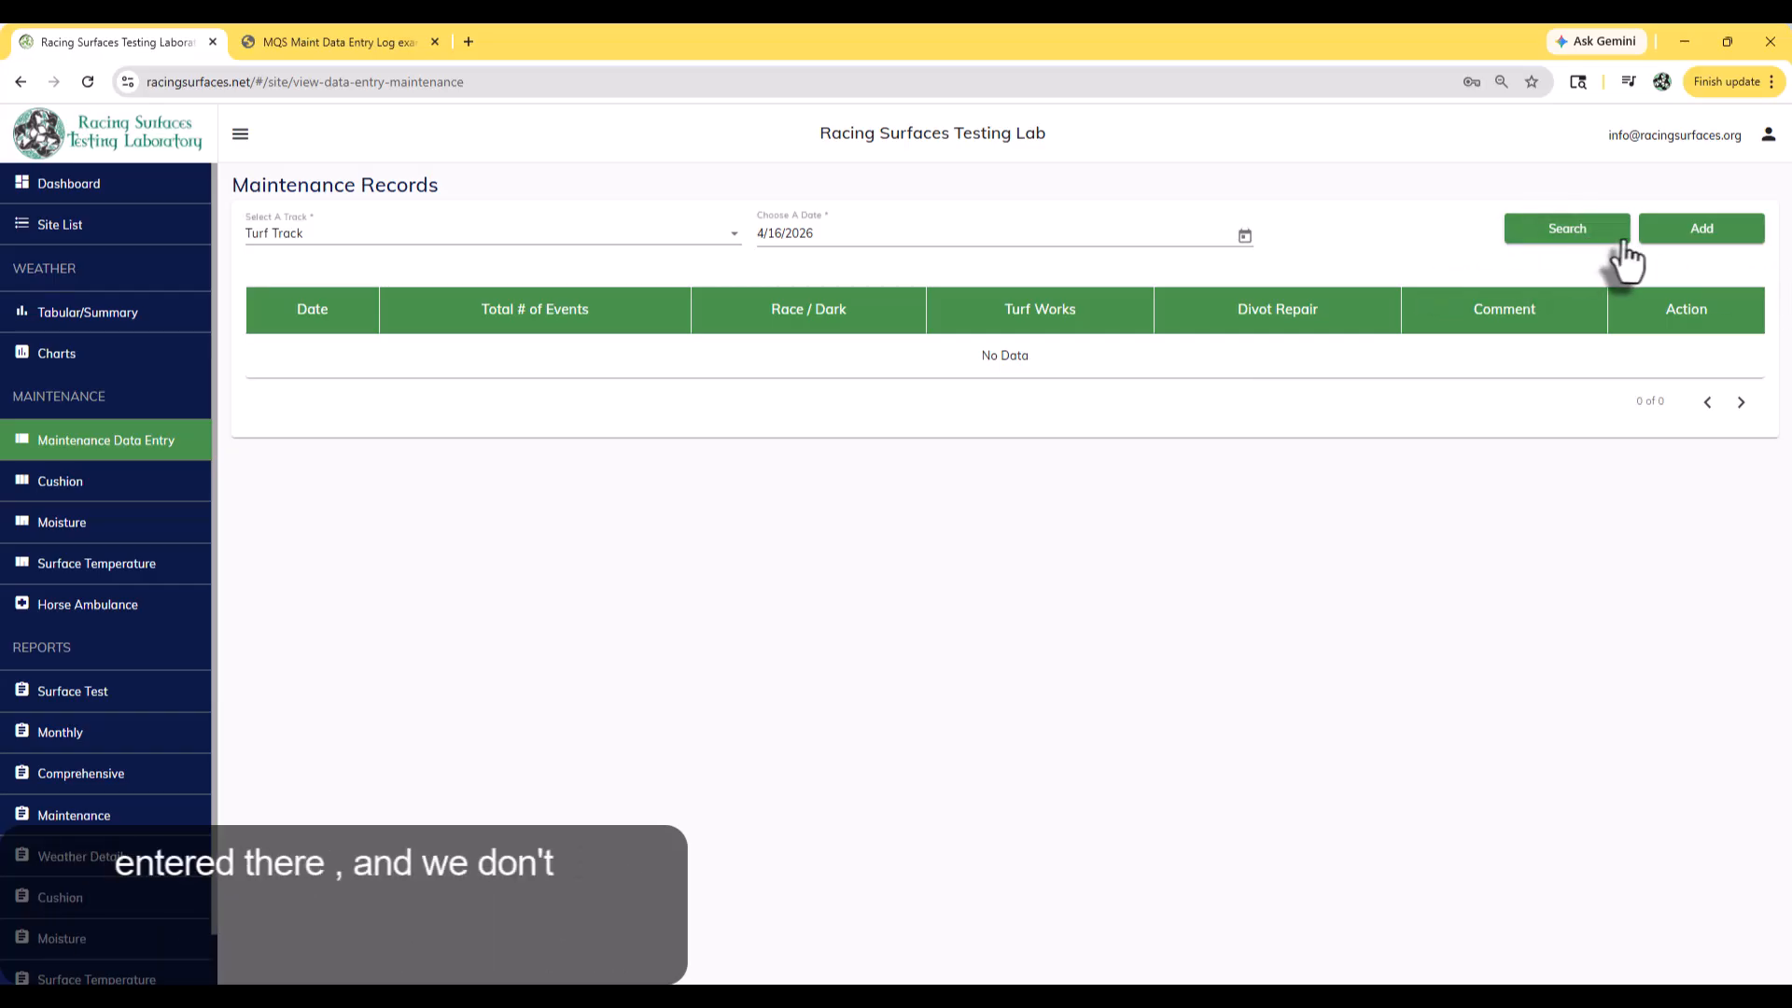
left_click(1683, 261)
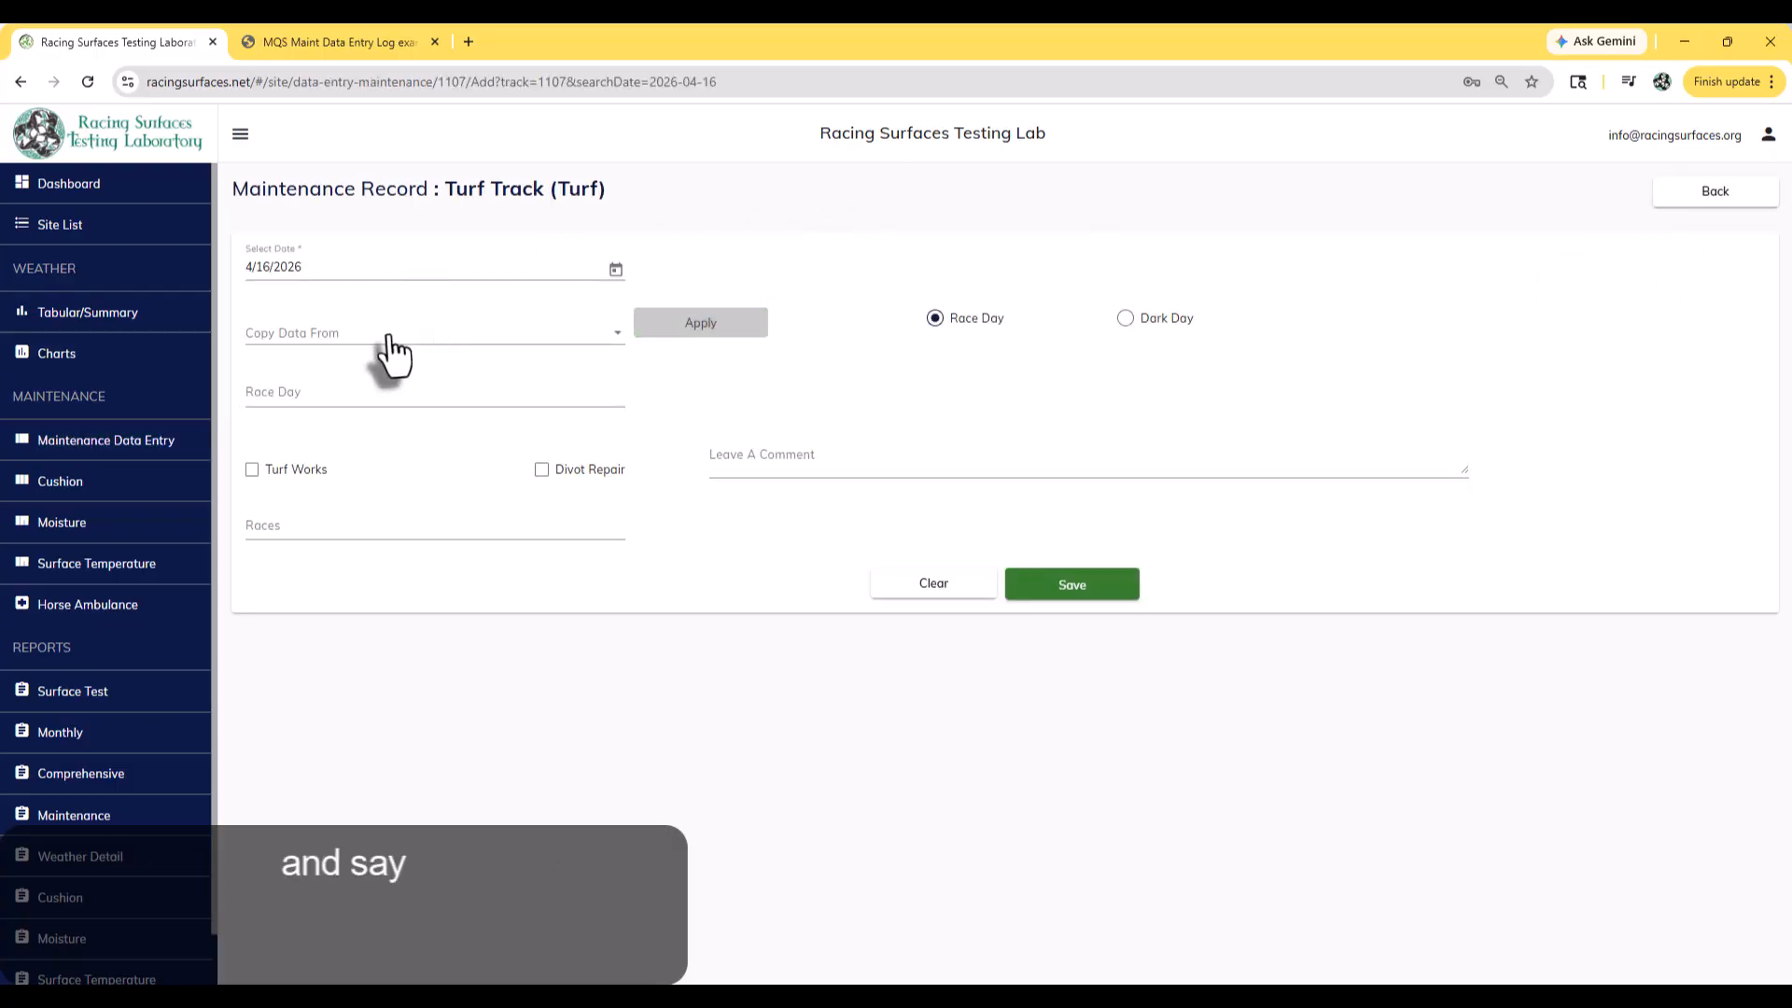
Mark the 4/16/2026 record as a Dark Day and choose 04/08/2026 as the date to copy data from.
left_click(1124, 320)
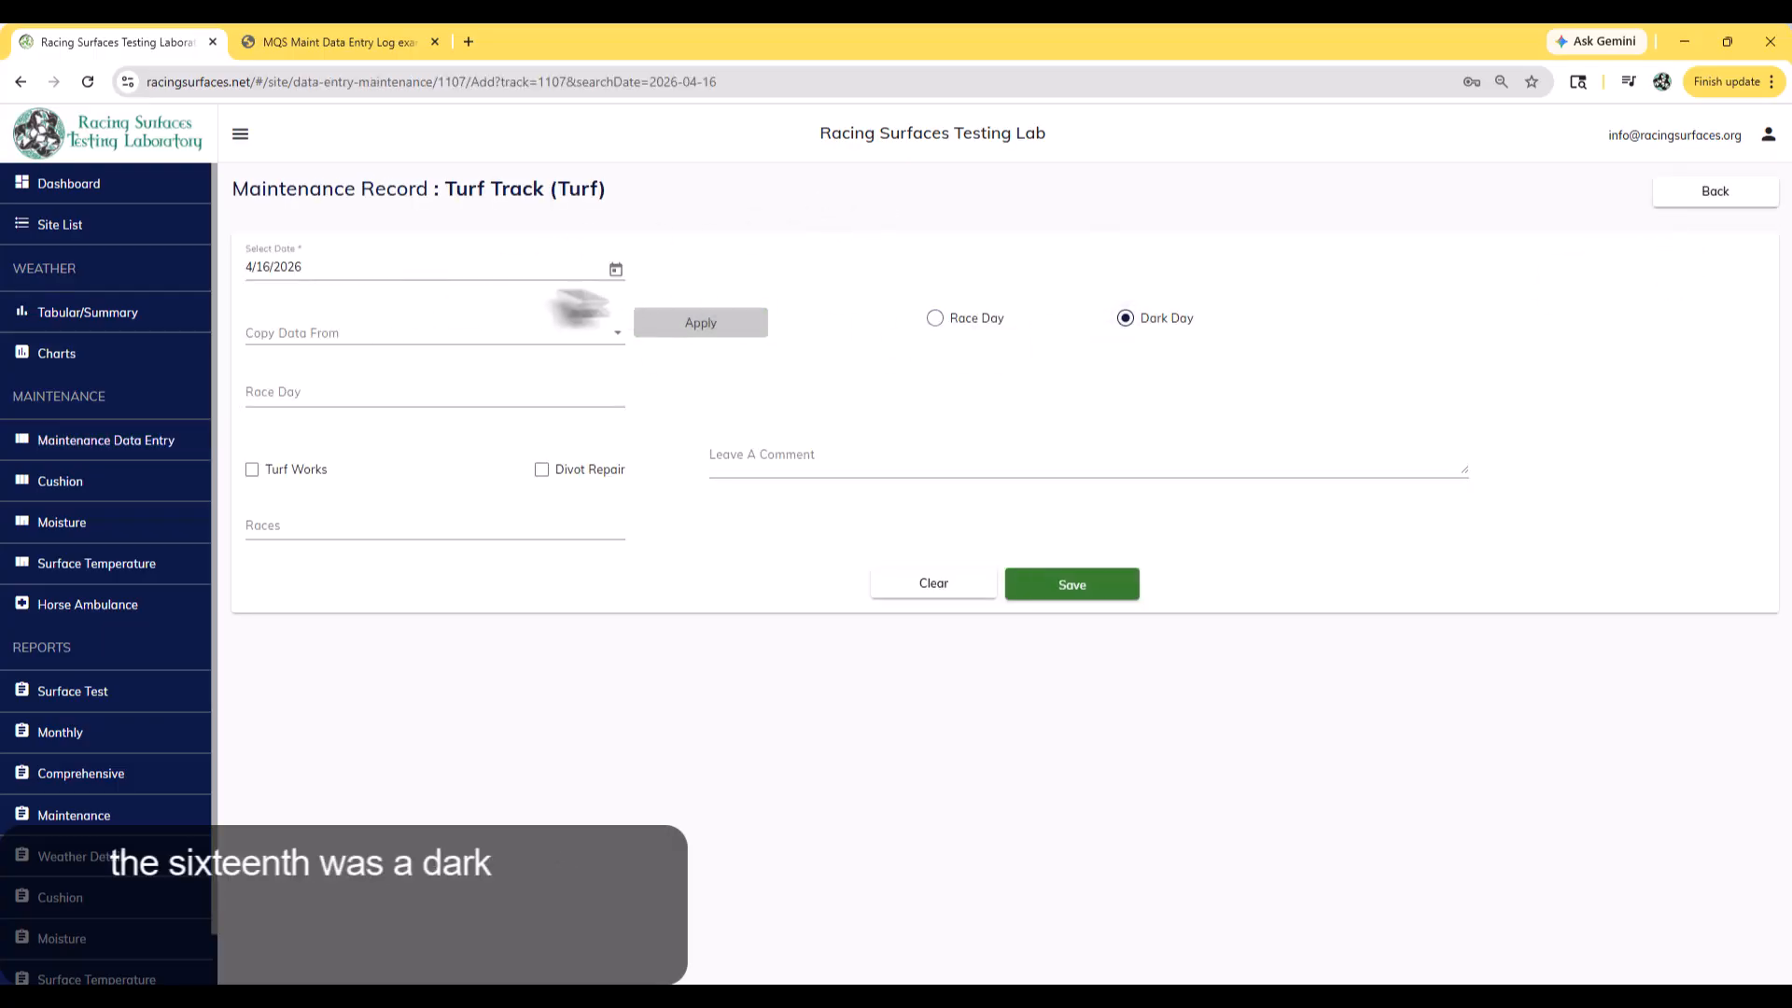
left_click(485, 348)
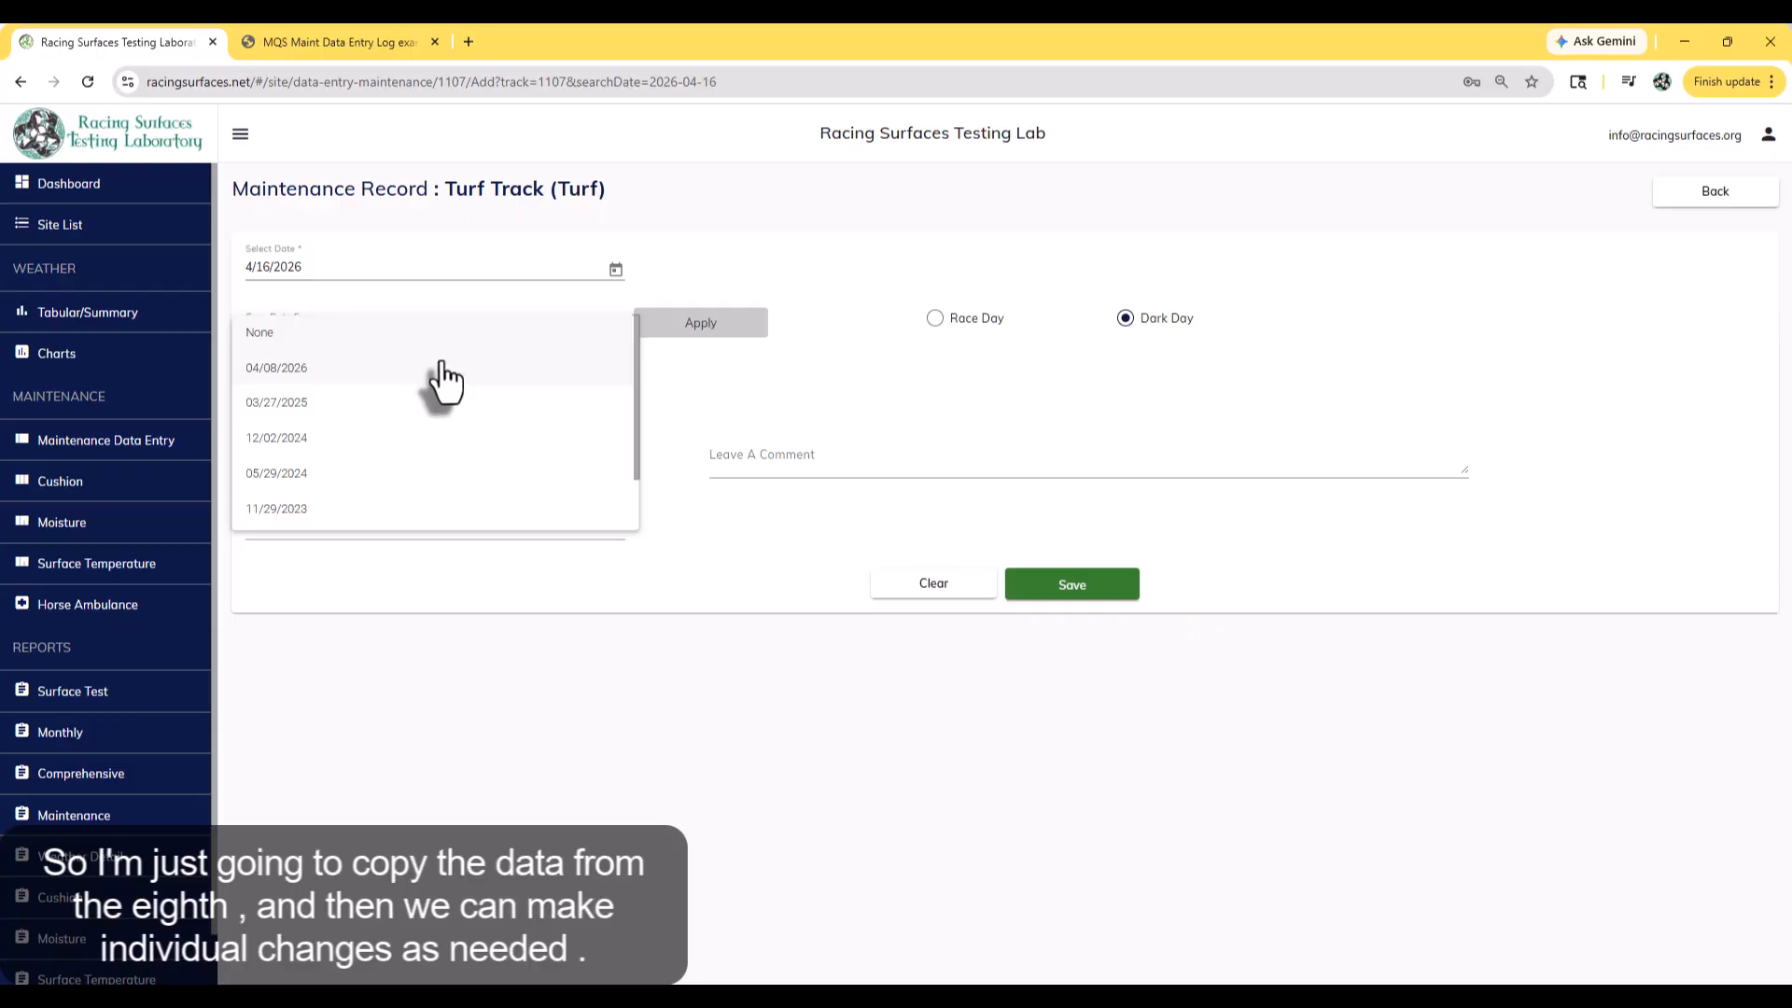
scroll(444, 381, "down", 3)
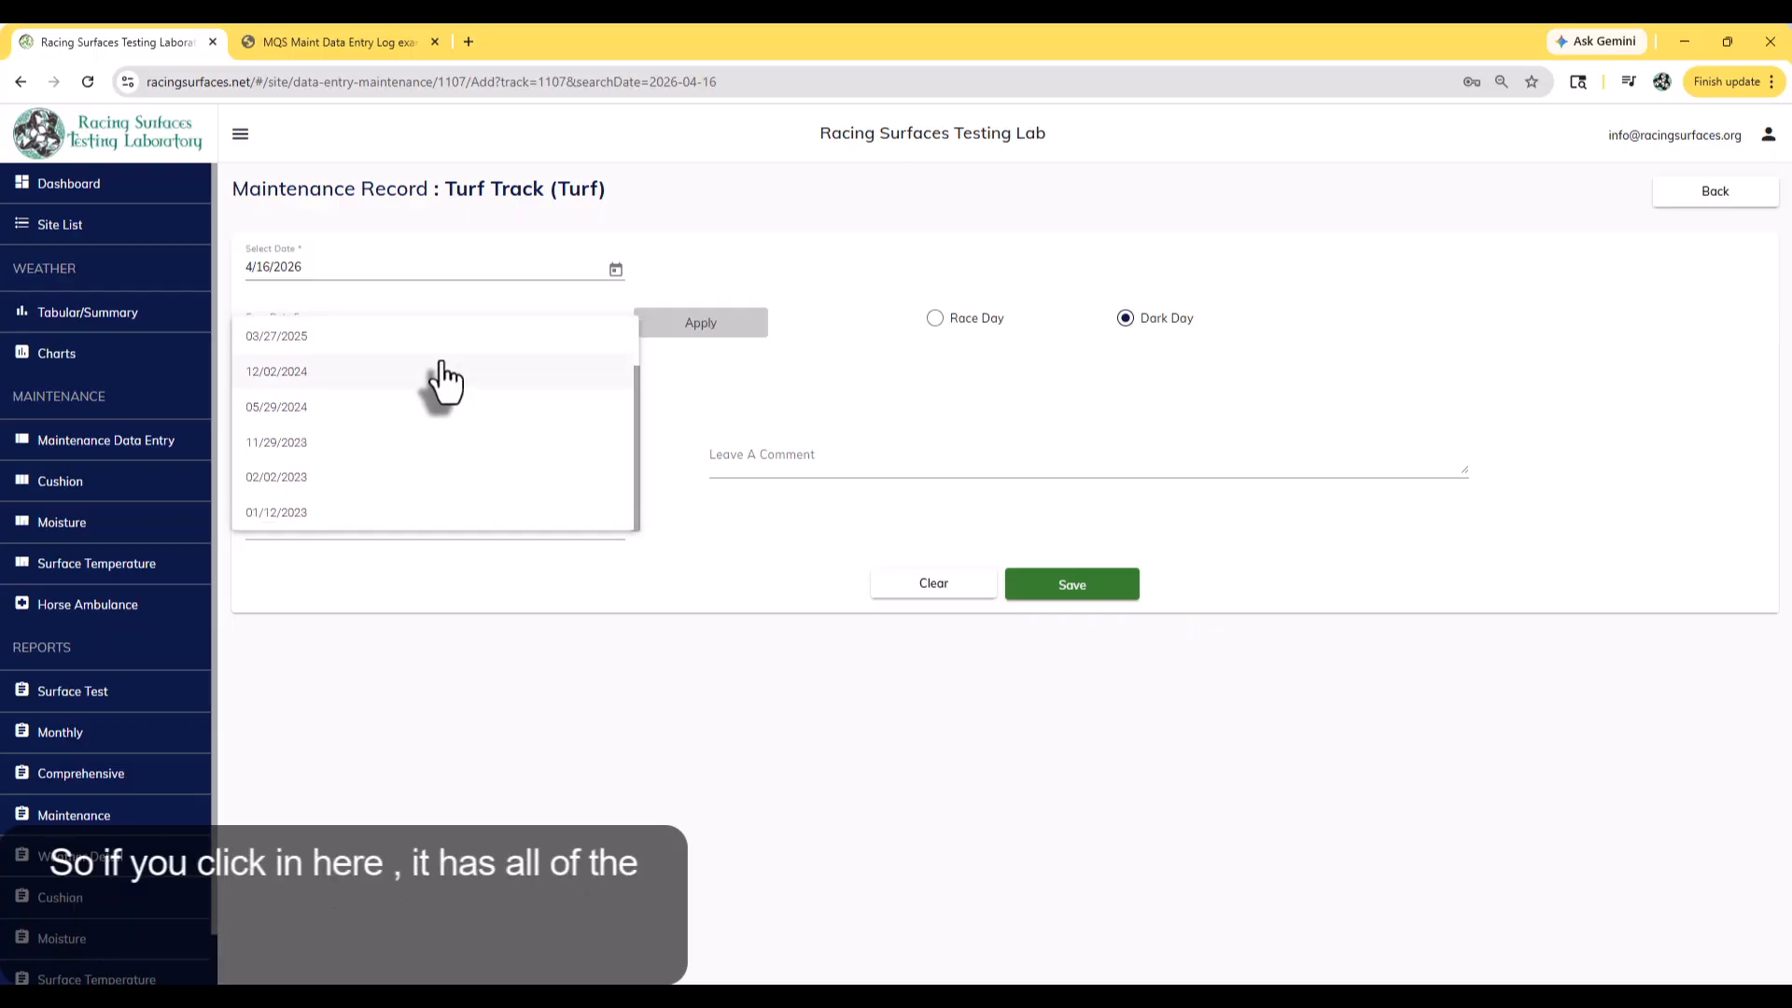
scroll(441, 383, "up", 3)
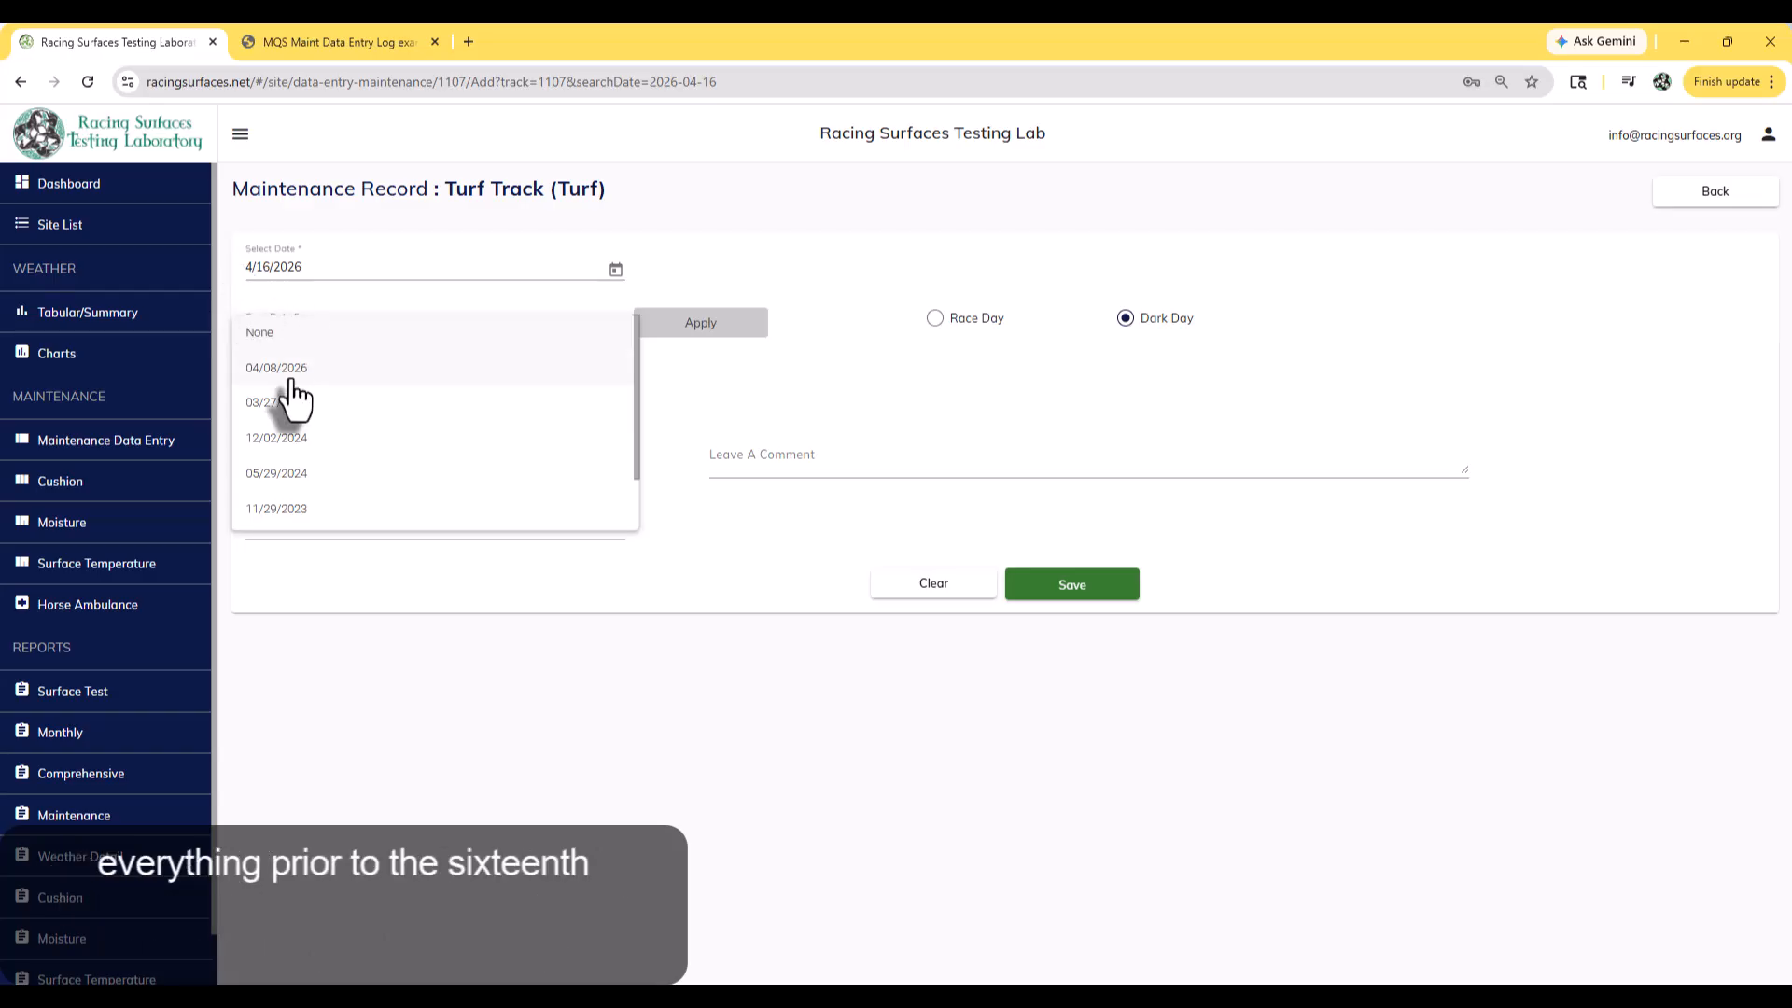
scroll(310, 510, "down", 2)
scroll(310, 510, "up", 2)
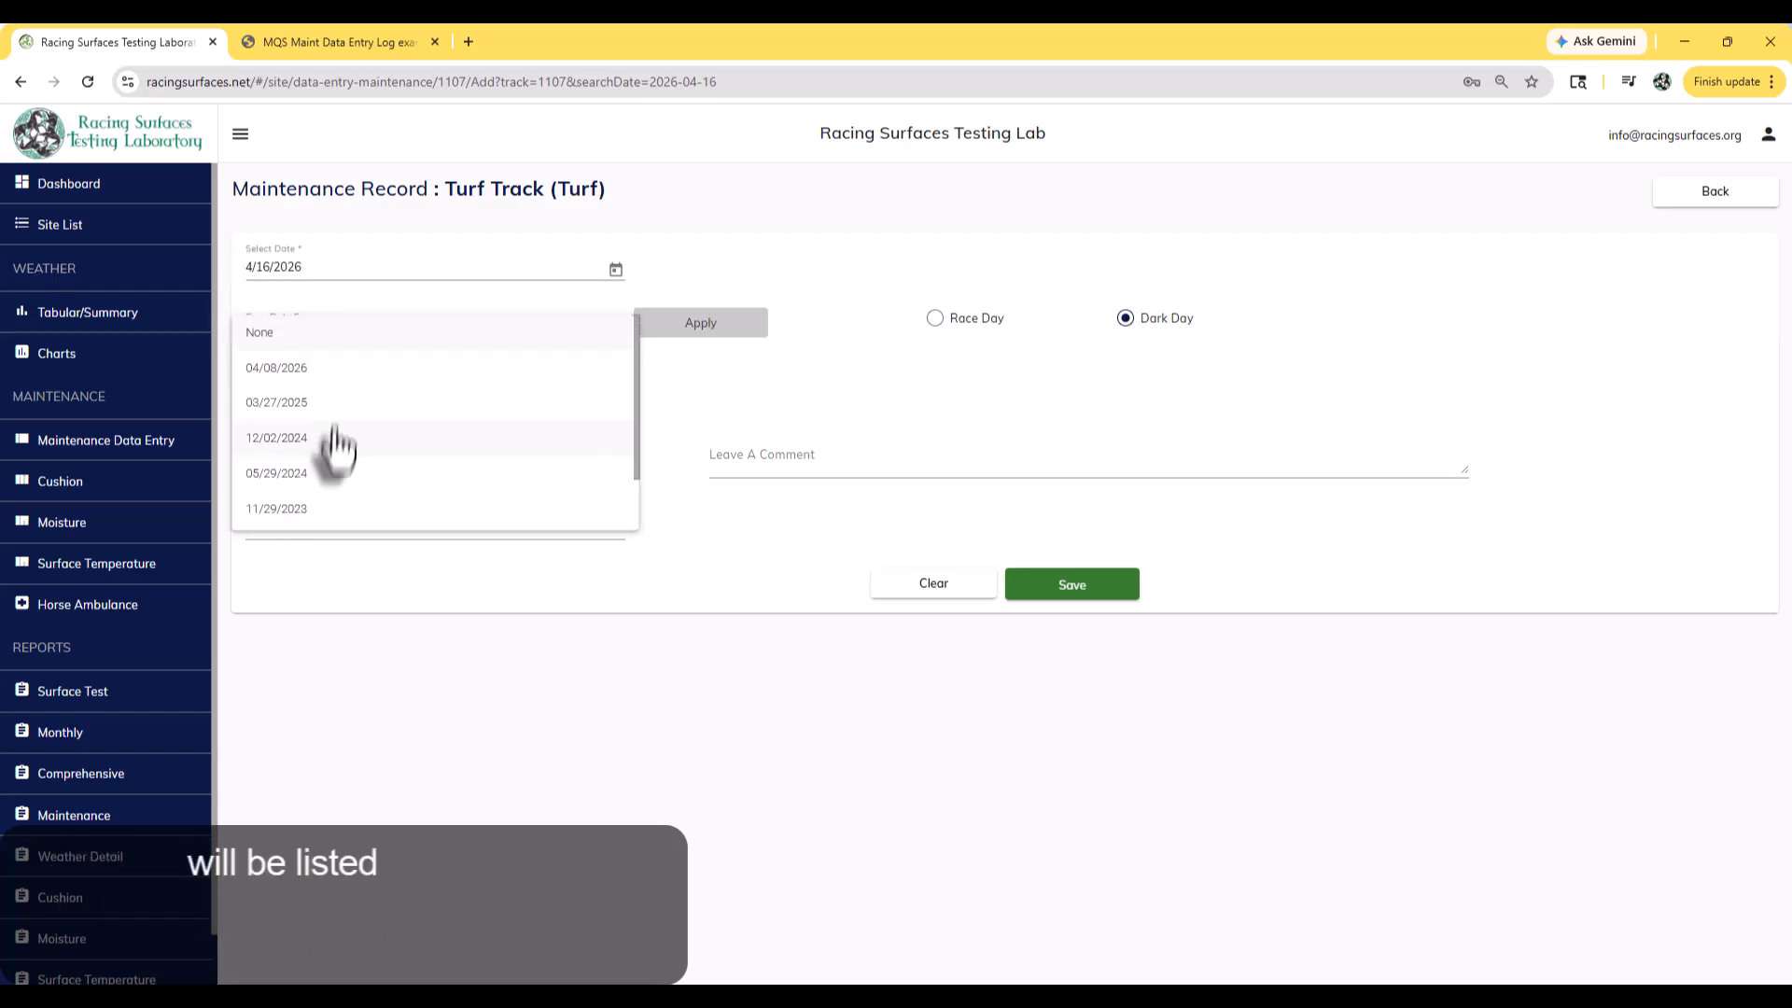
left_click(331, 371)
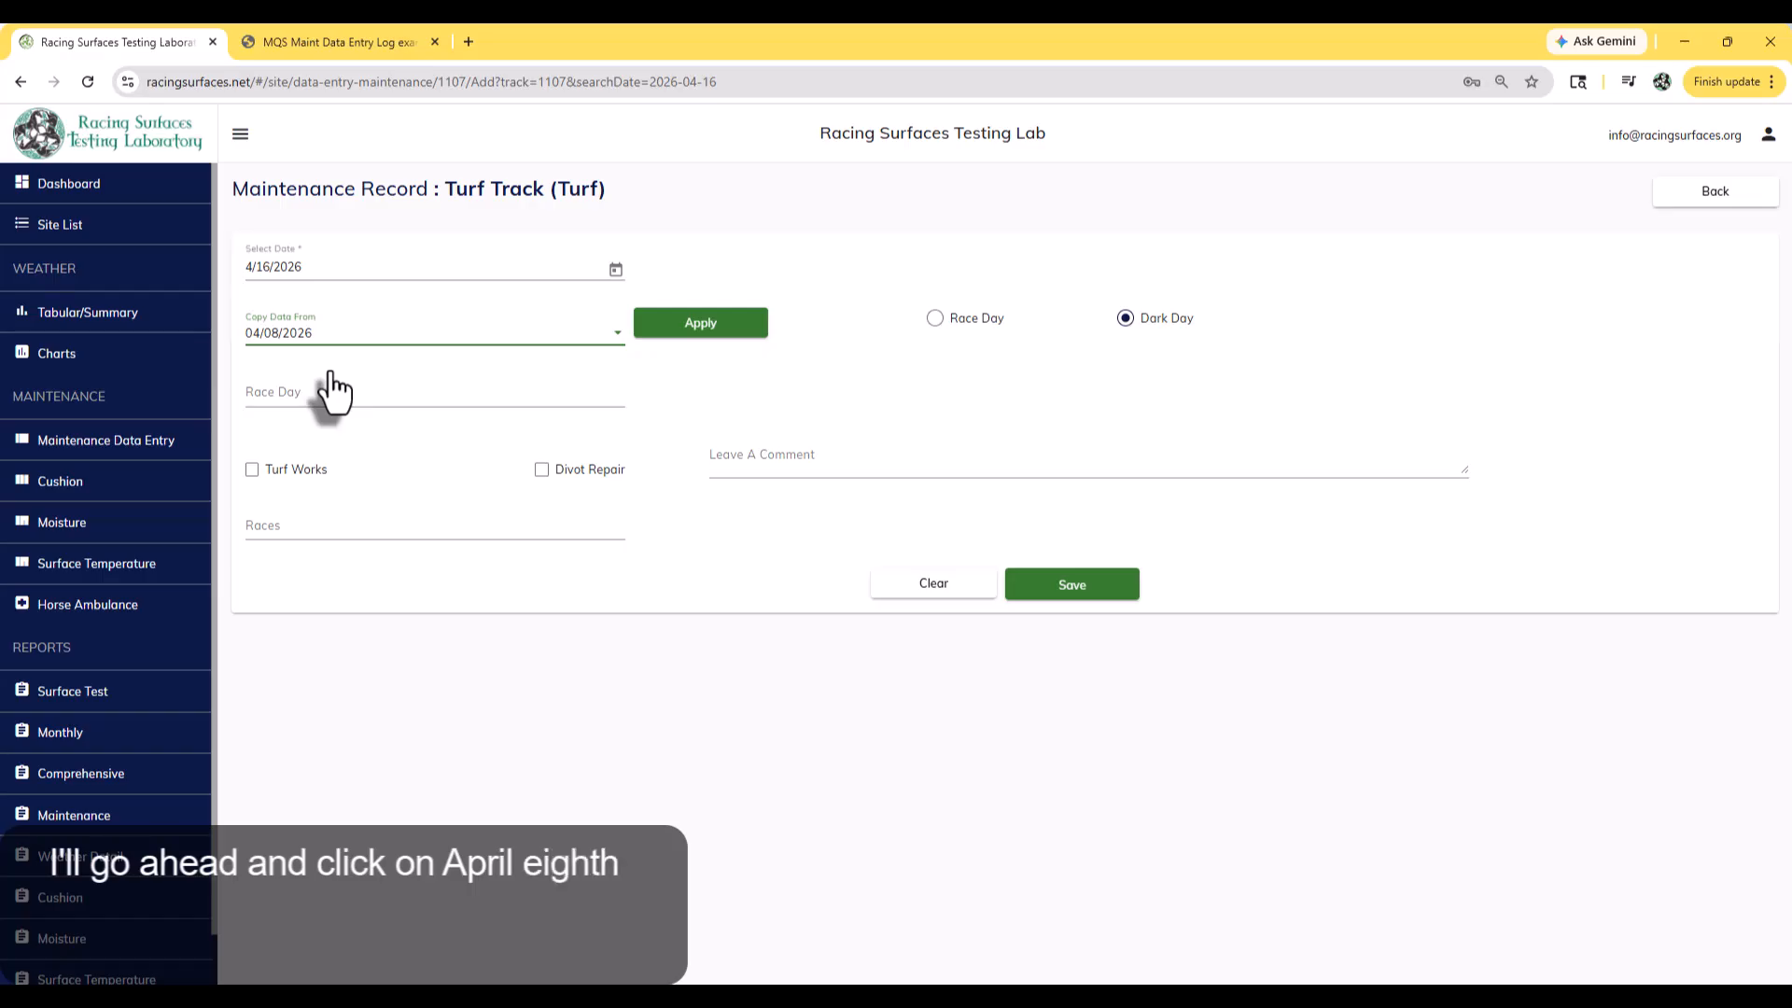
Apply and confirm the data copy, and save the record's daily details and event table.
left_click(706, 327)
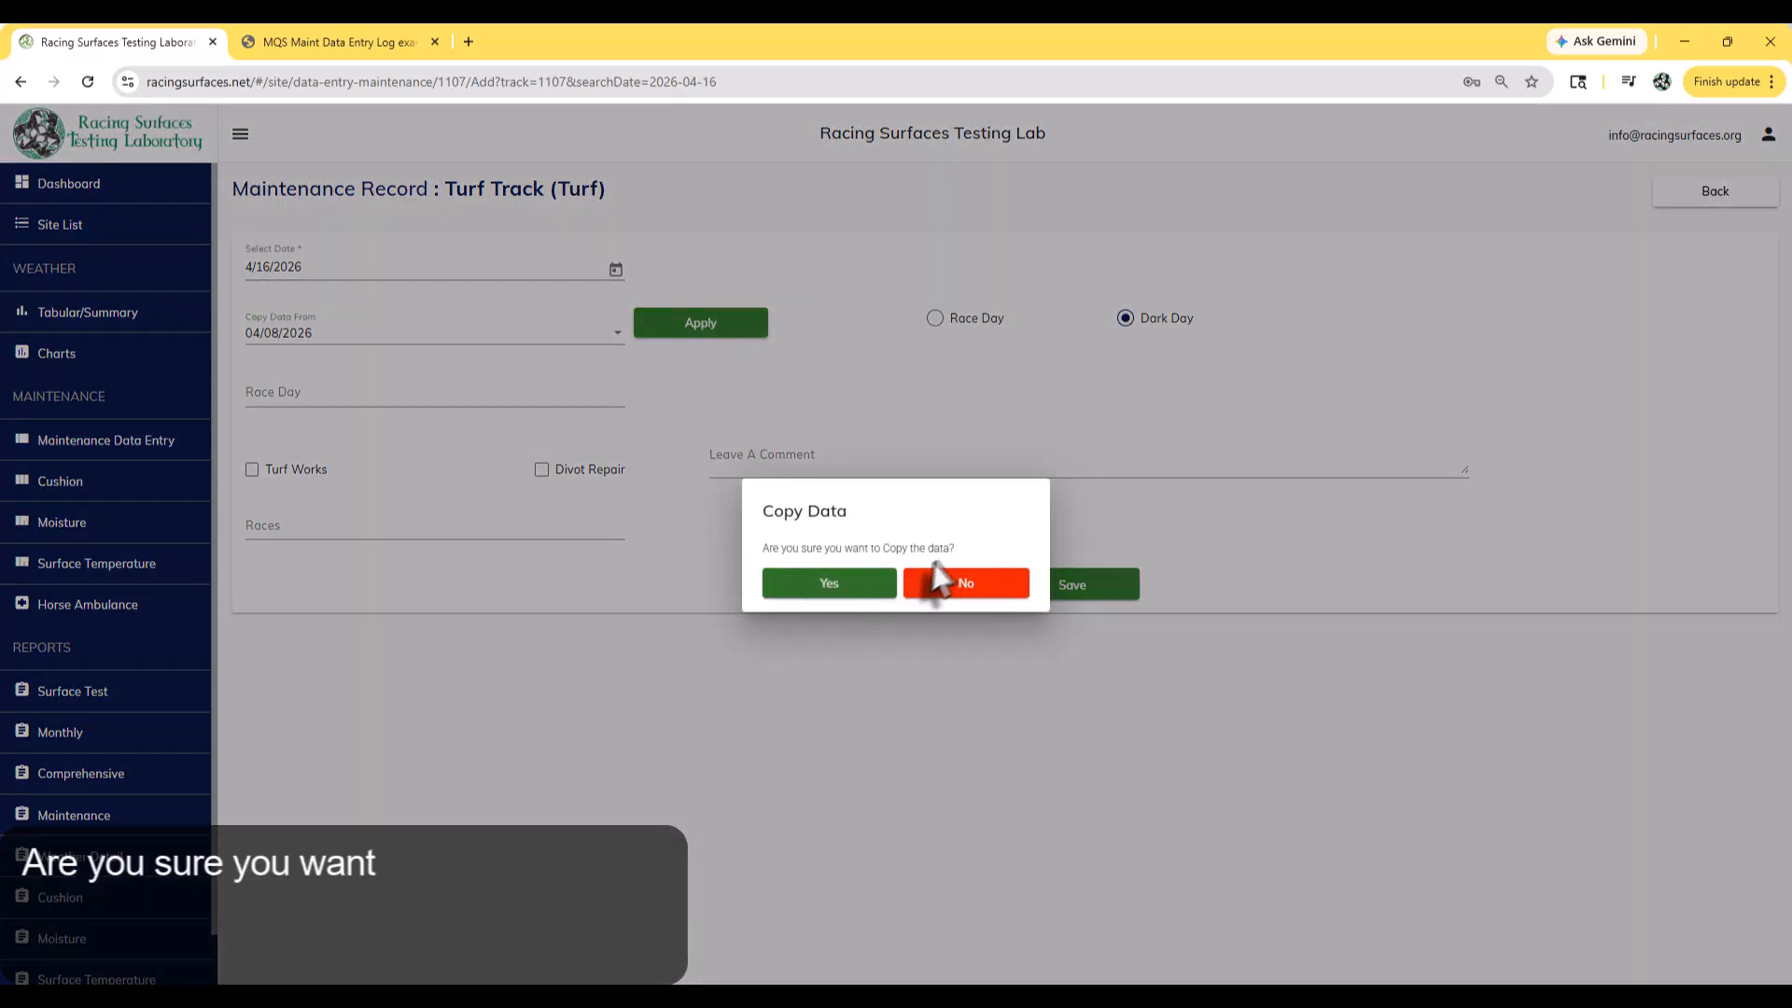
left_click(814, 589)
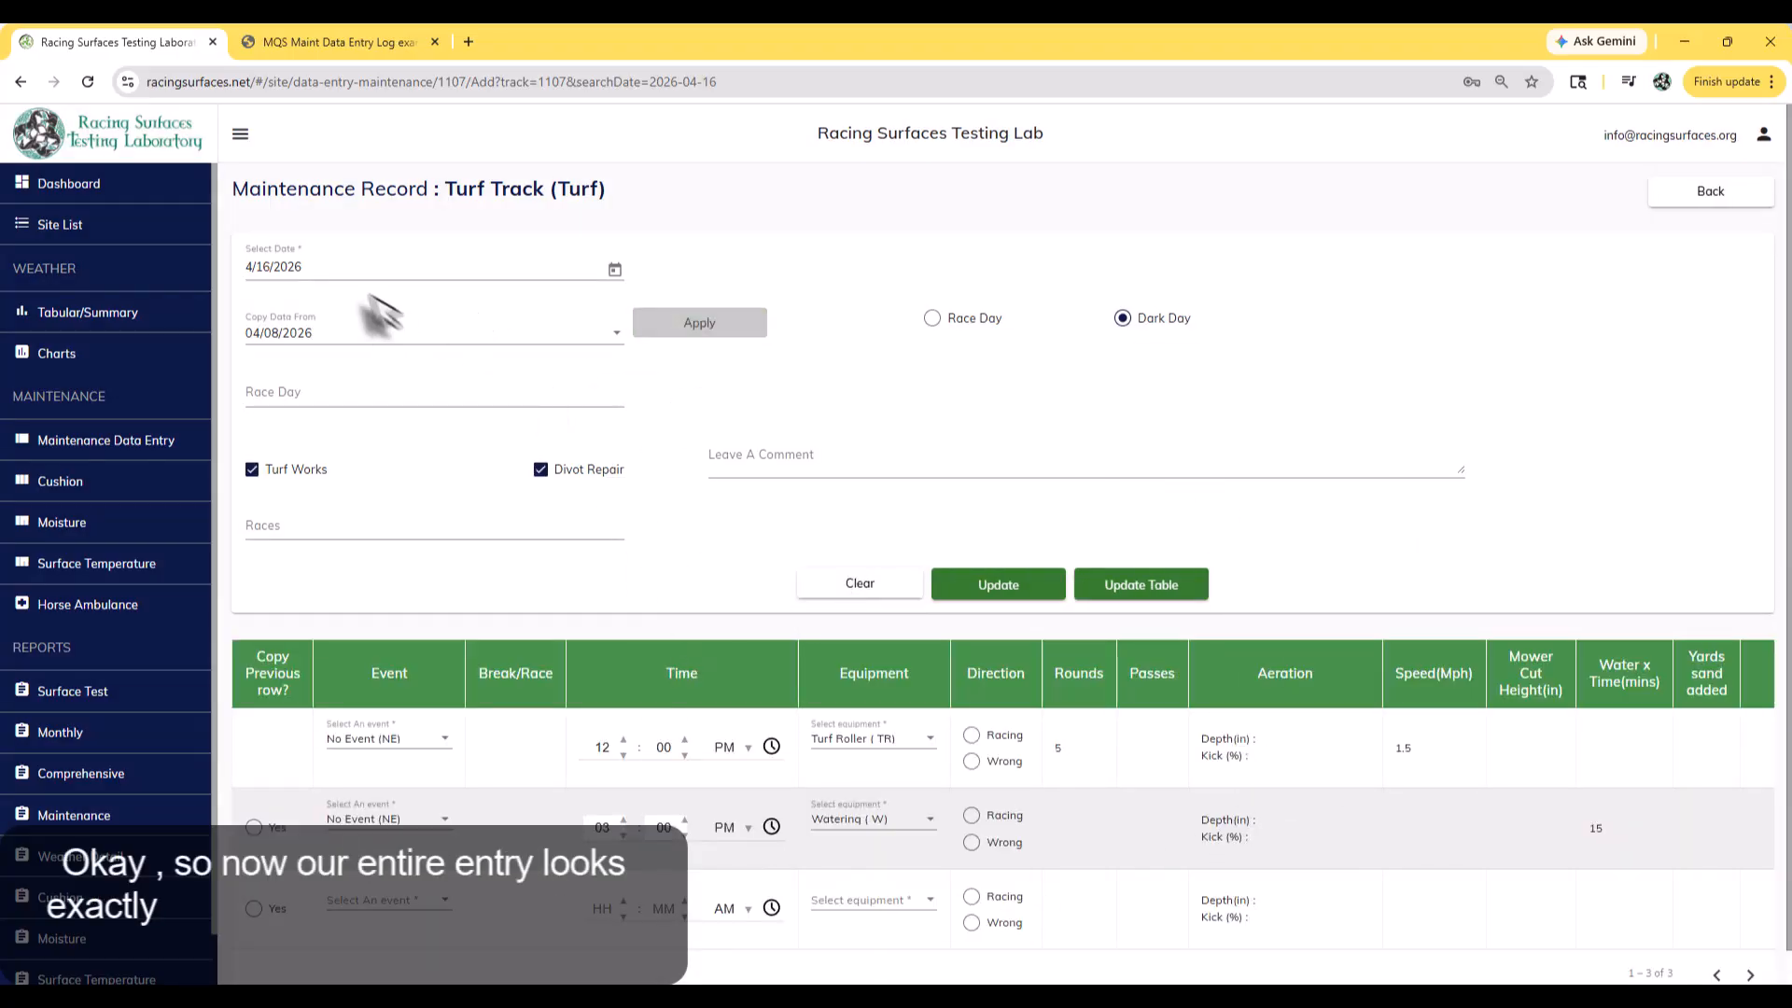
left_click(1023, 612)
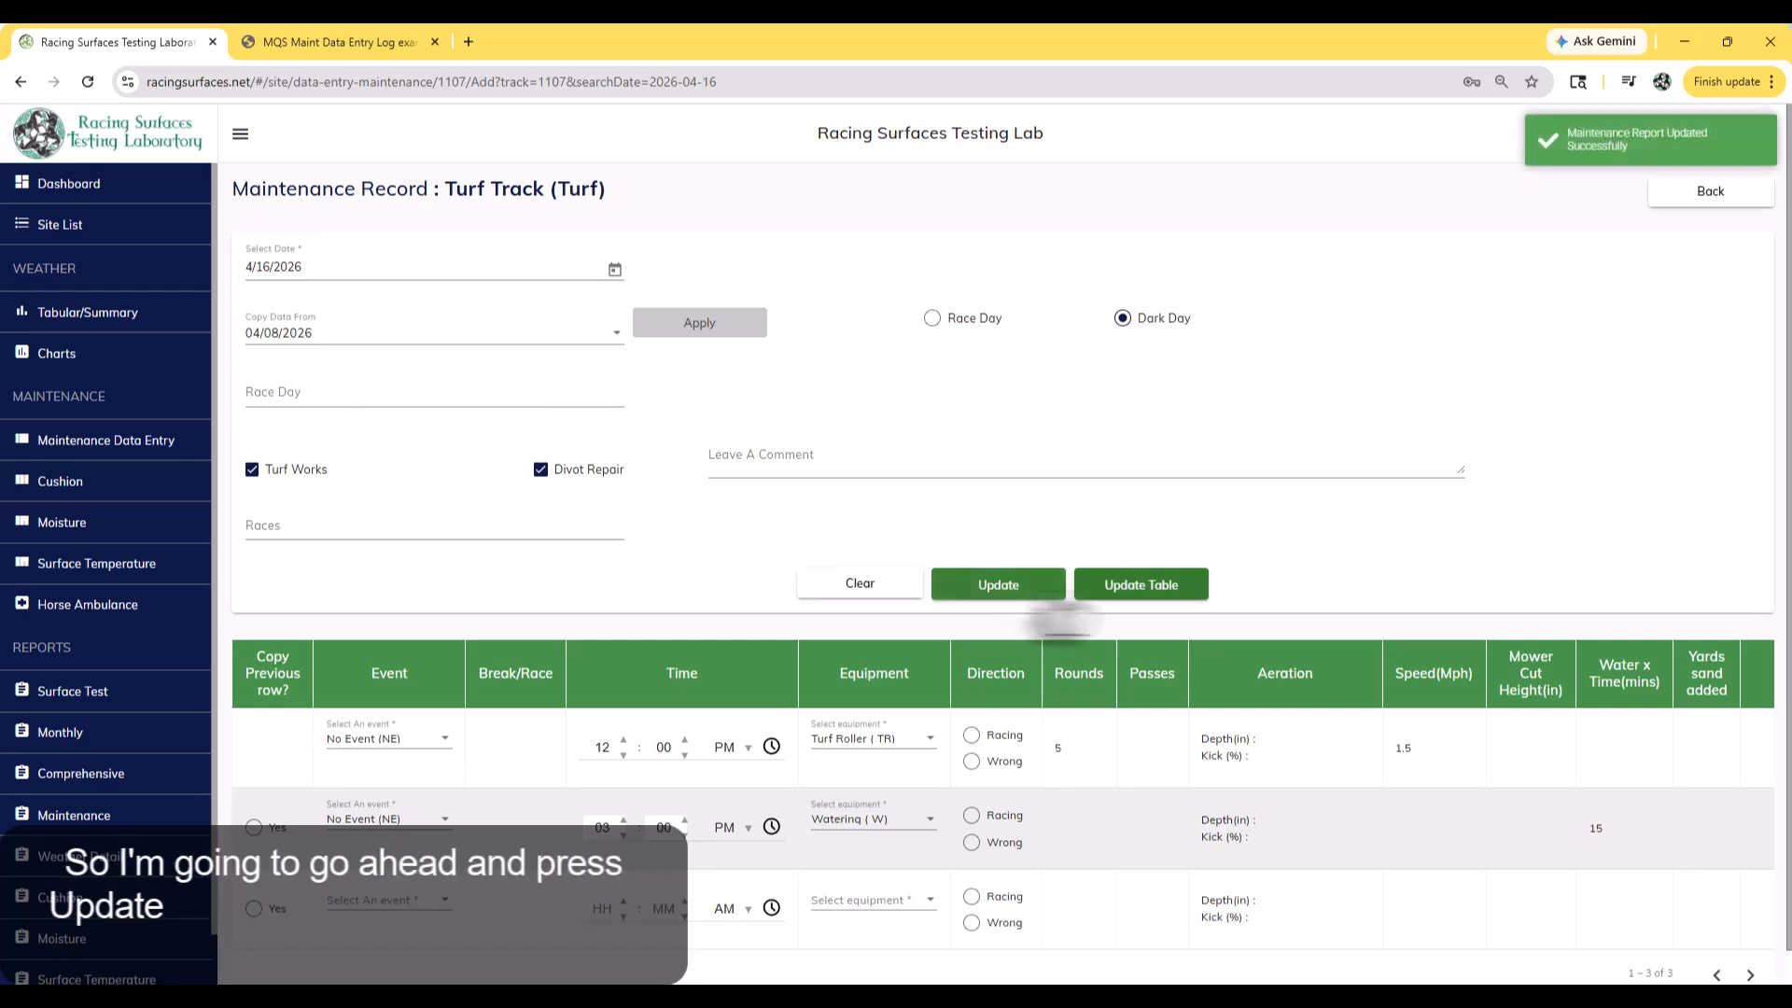
left_click(1131, 602)
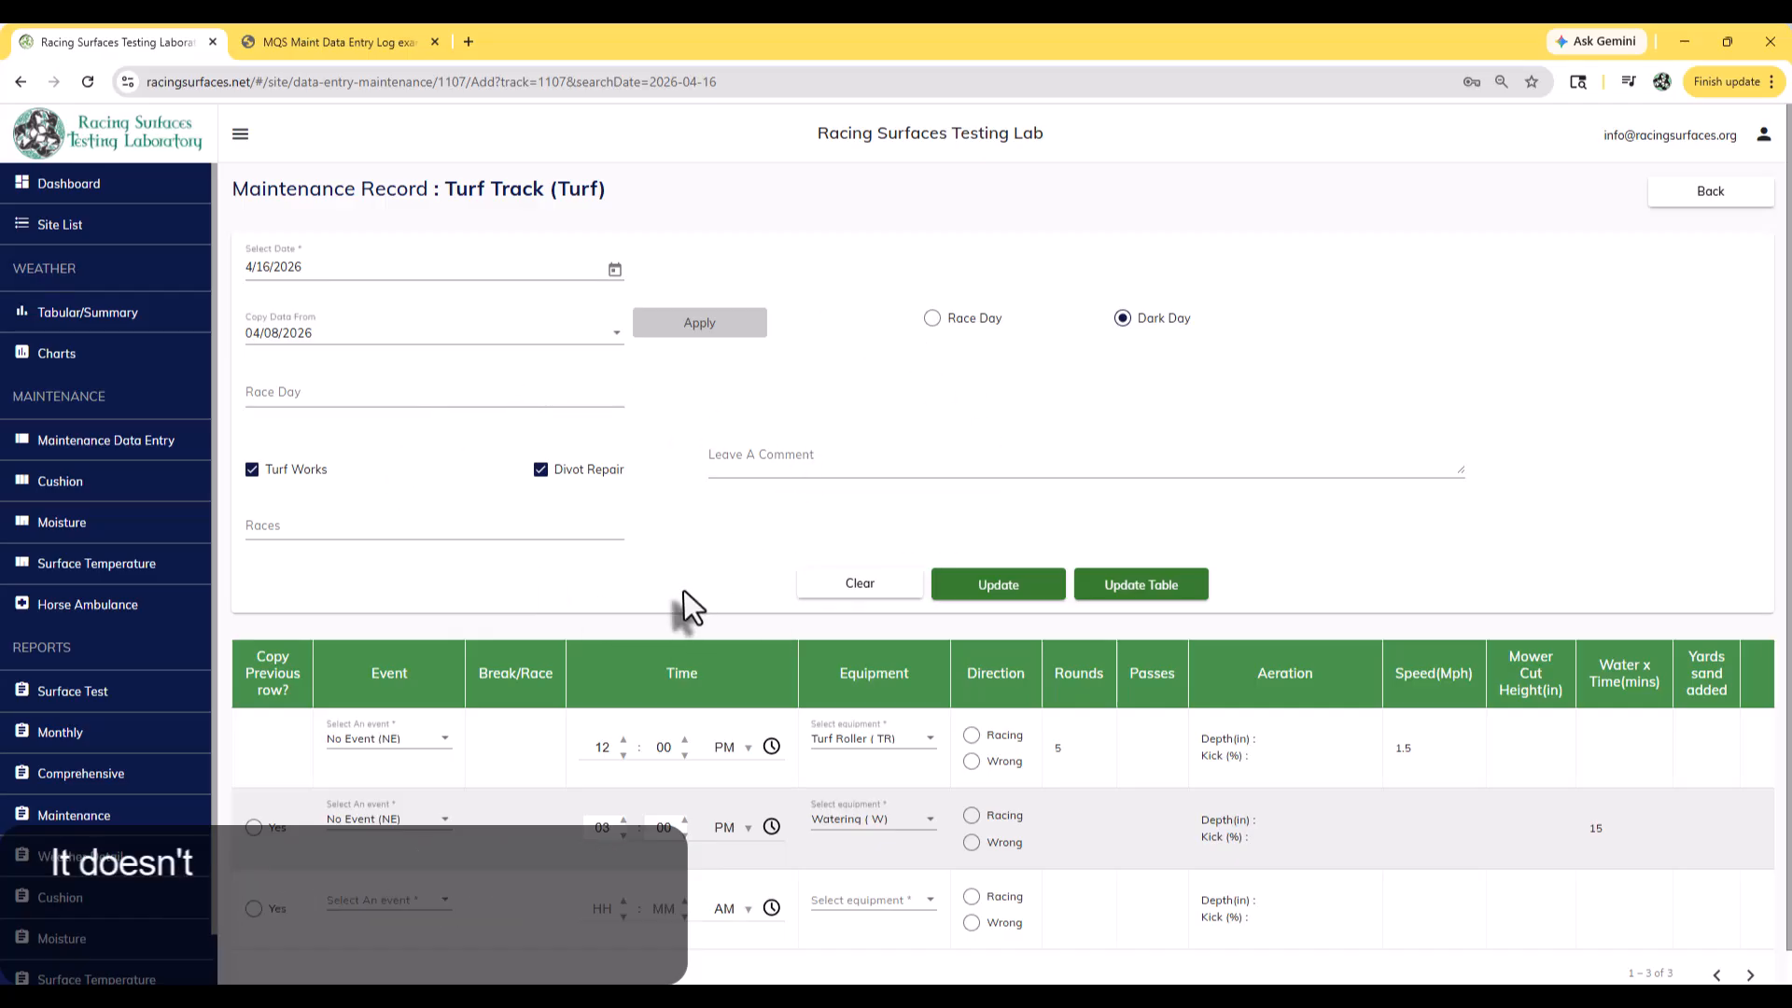
Set the time of the first event row, the Turf Roller (TR), to 11:00 AM.
scroll(685, 590, "down", 1)
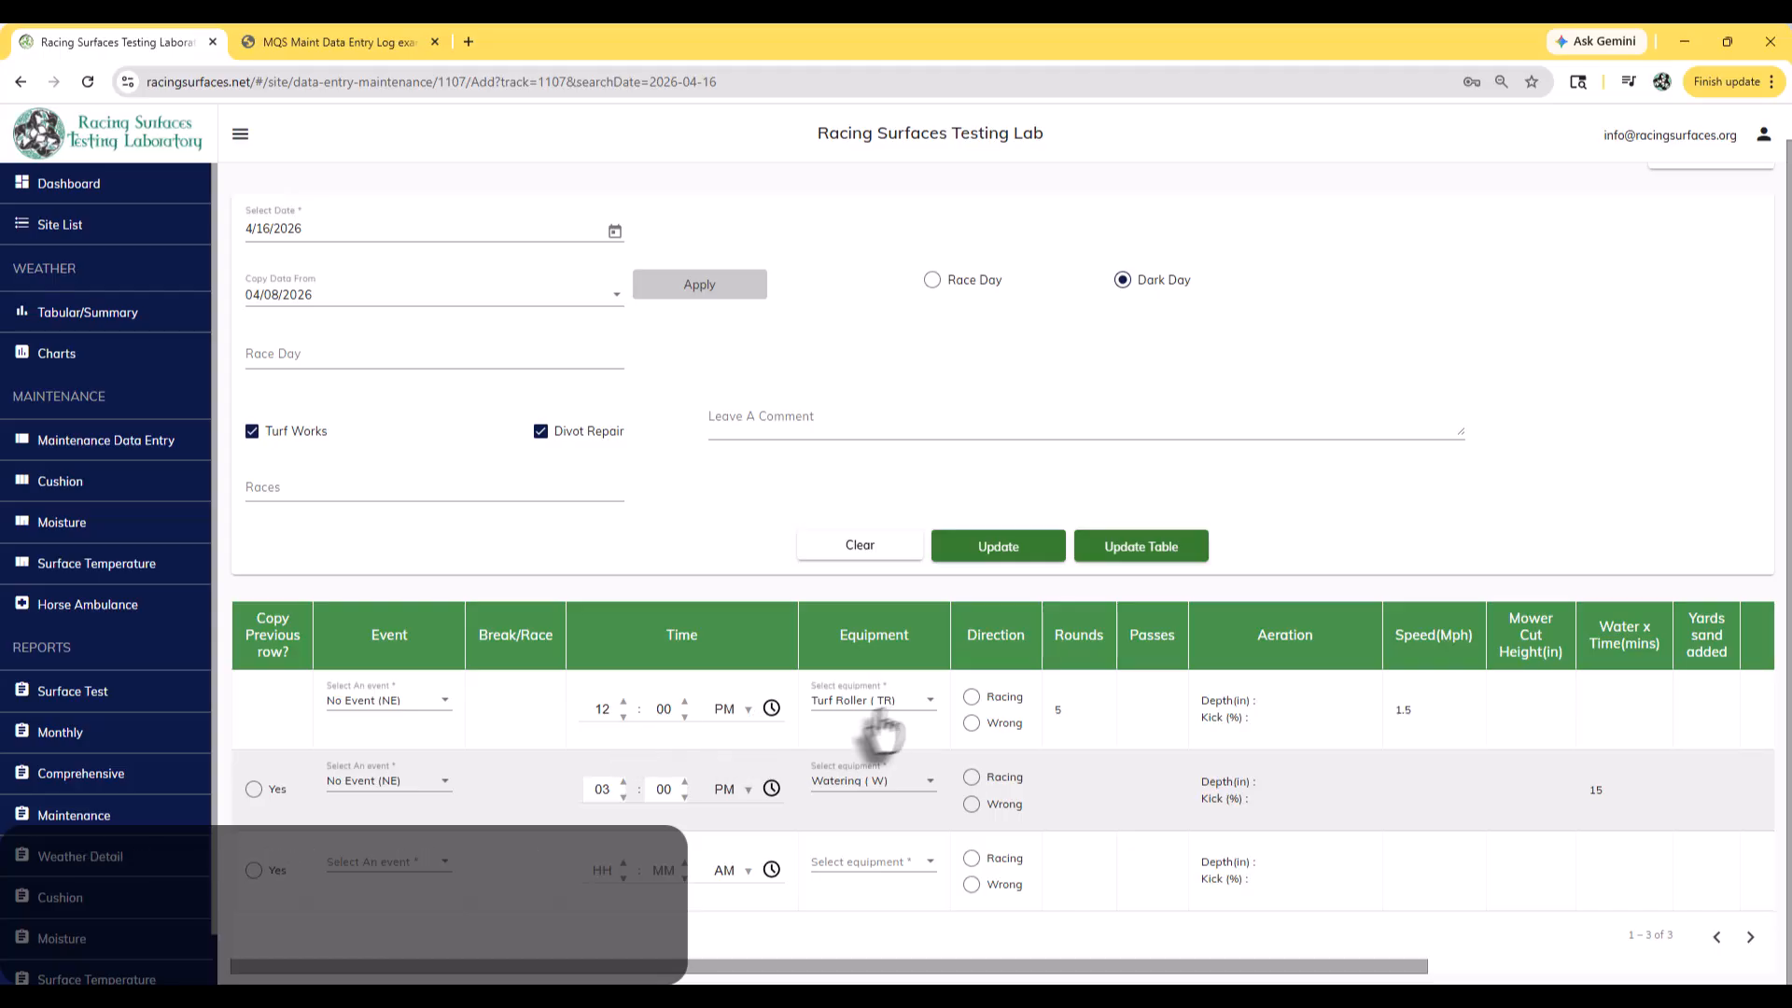
left_click(771, 710)
left_click(859, 484)
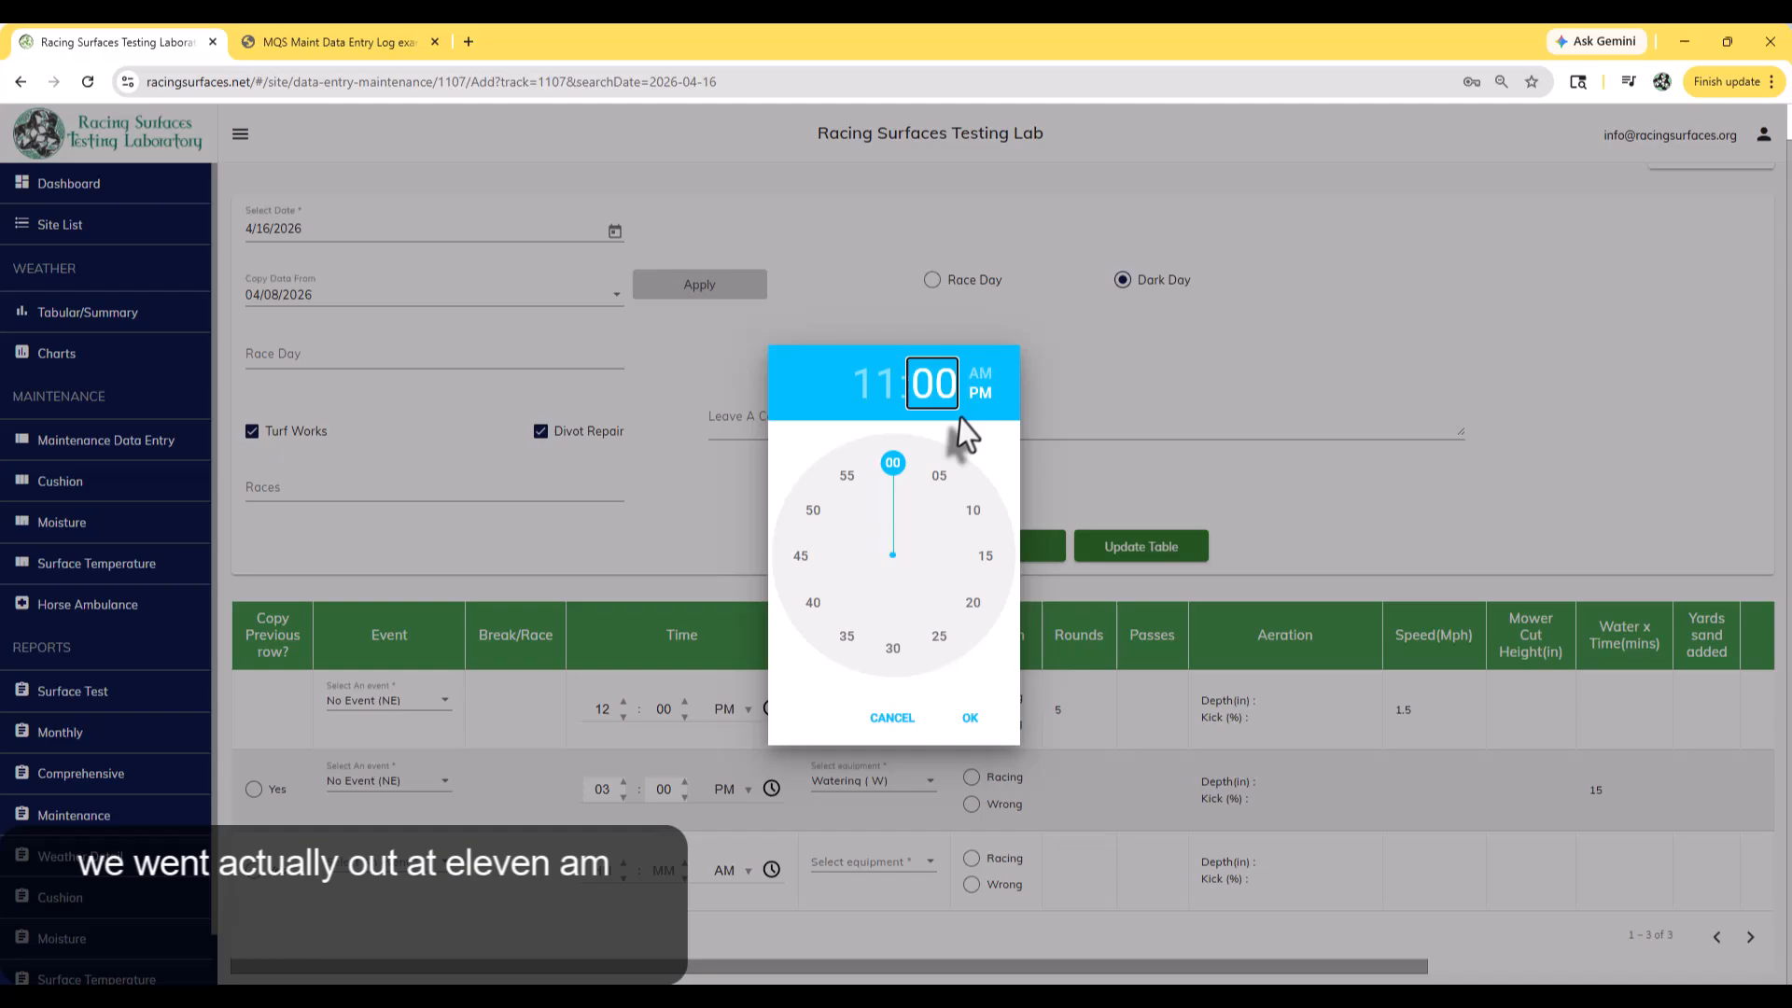
left_click(980, 373)
left_click(969, 717)
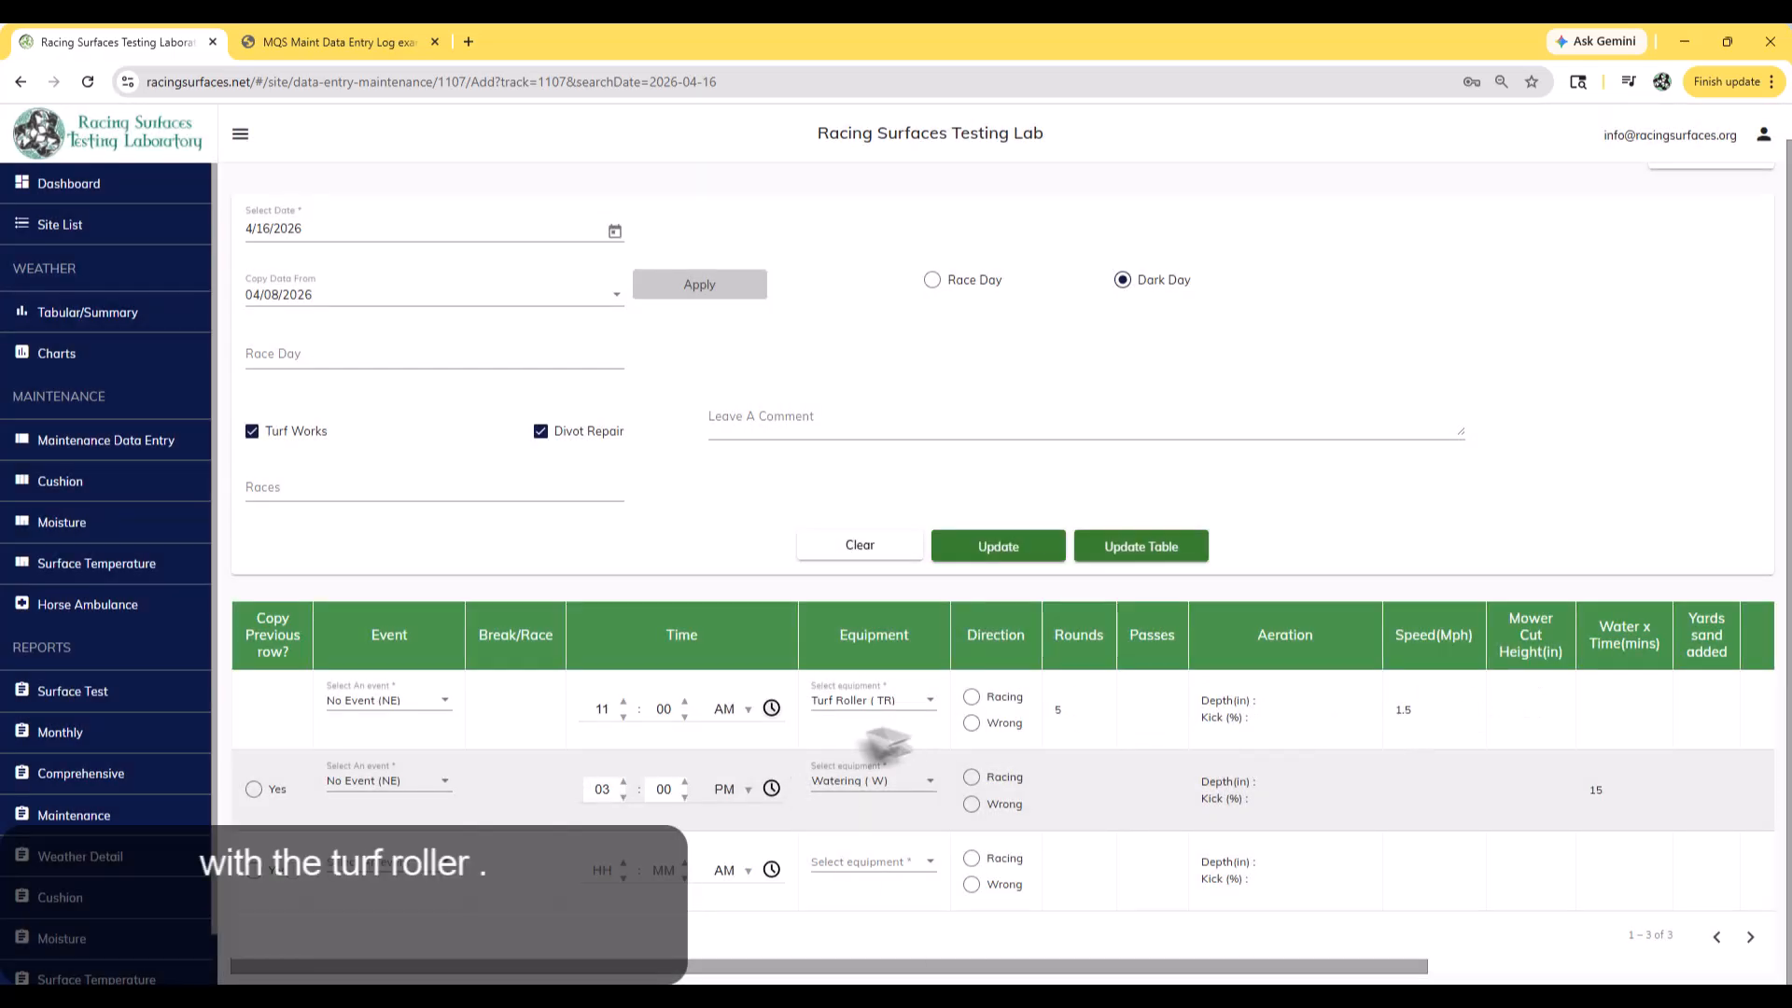
Set the Watering (W) row's water time to 30 minutes and save the event table.
left_click(1611, 790)
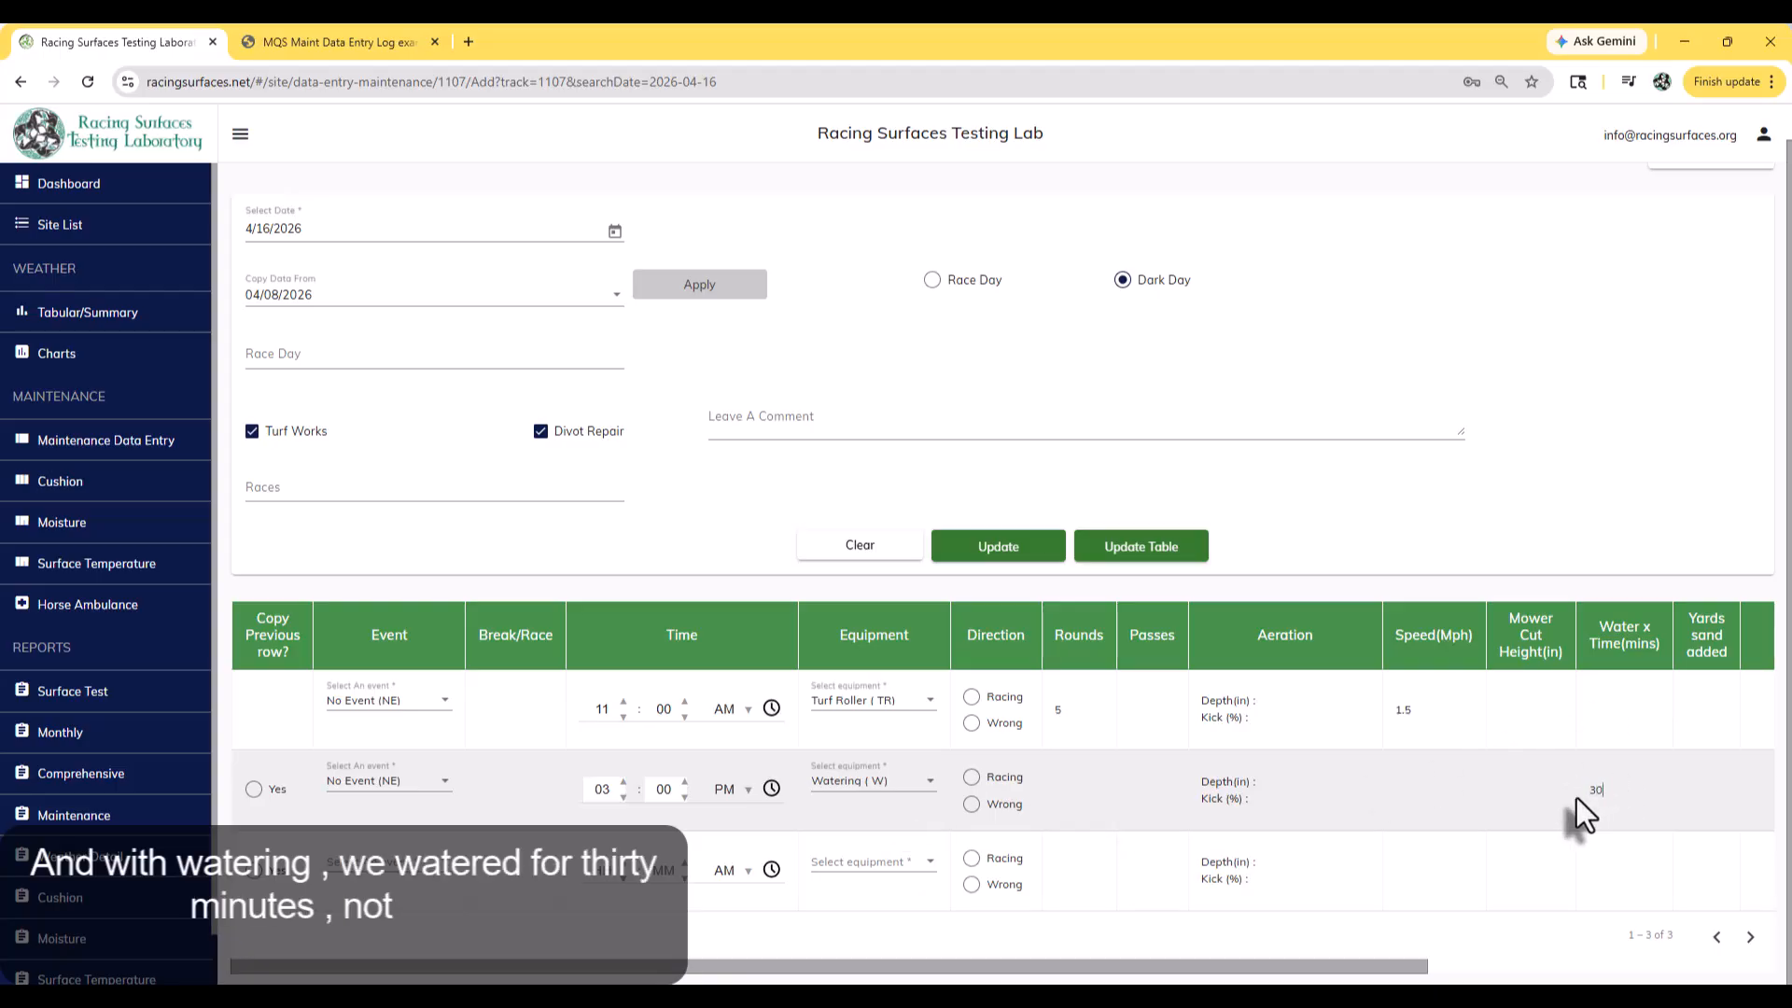
left_click(1120, 556)
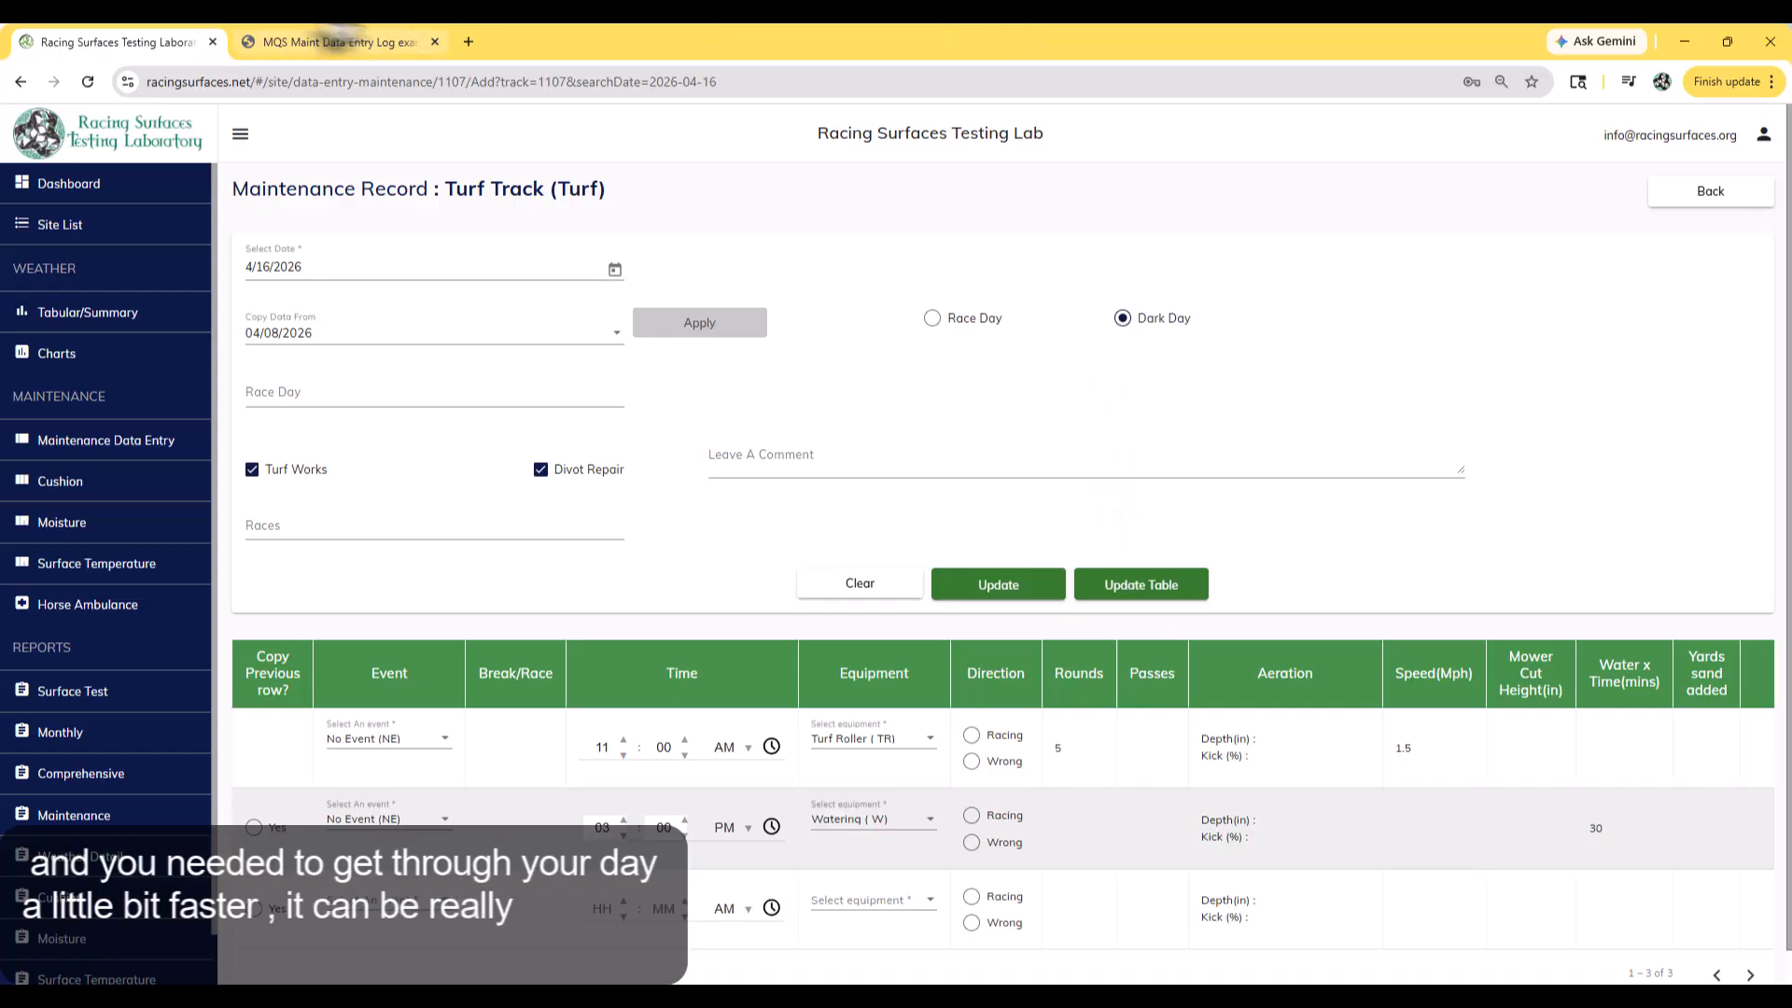
Switch to the Daily Maintenance Data Log: Turf PDF to view the blank paper log.
left_click(329, 42)
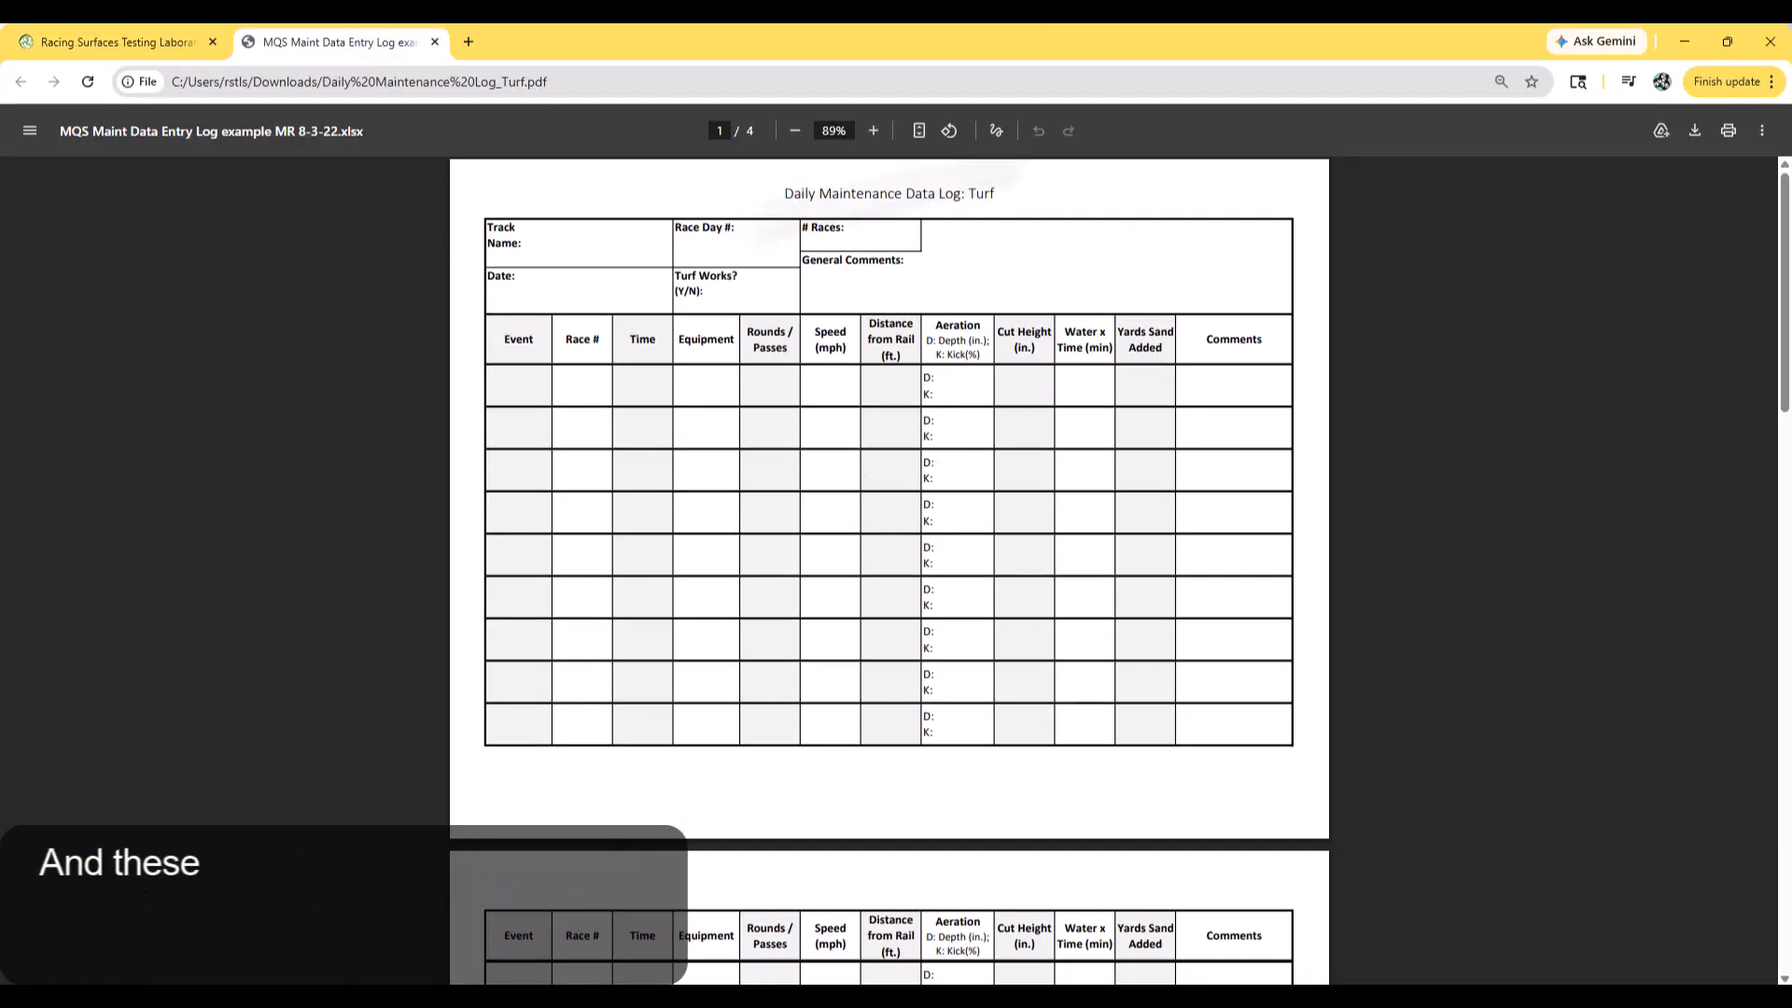